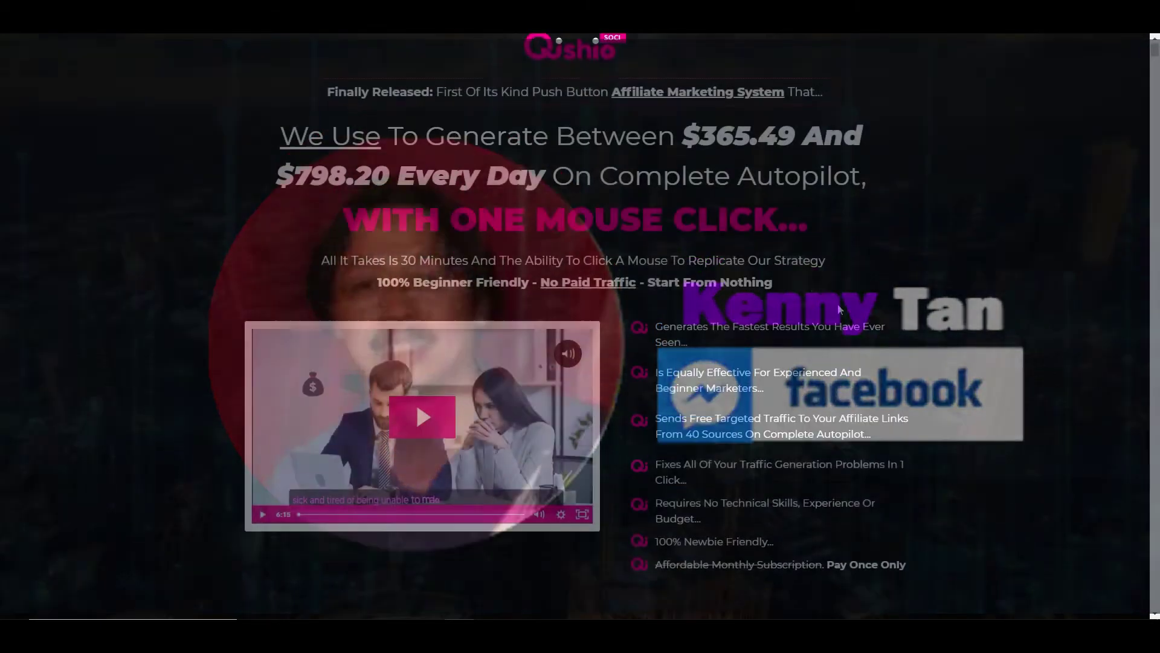
Scroll down and back up to the top of the QishioSoci sales page, showing its headline and promo video
scroll(838, 310, "down", 3)
scroll(838, 310, "up", 3)
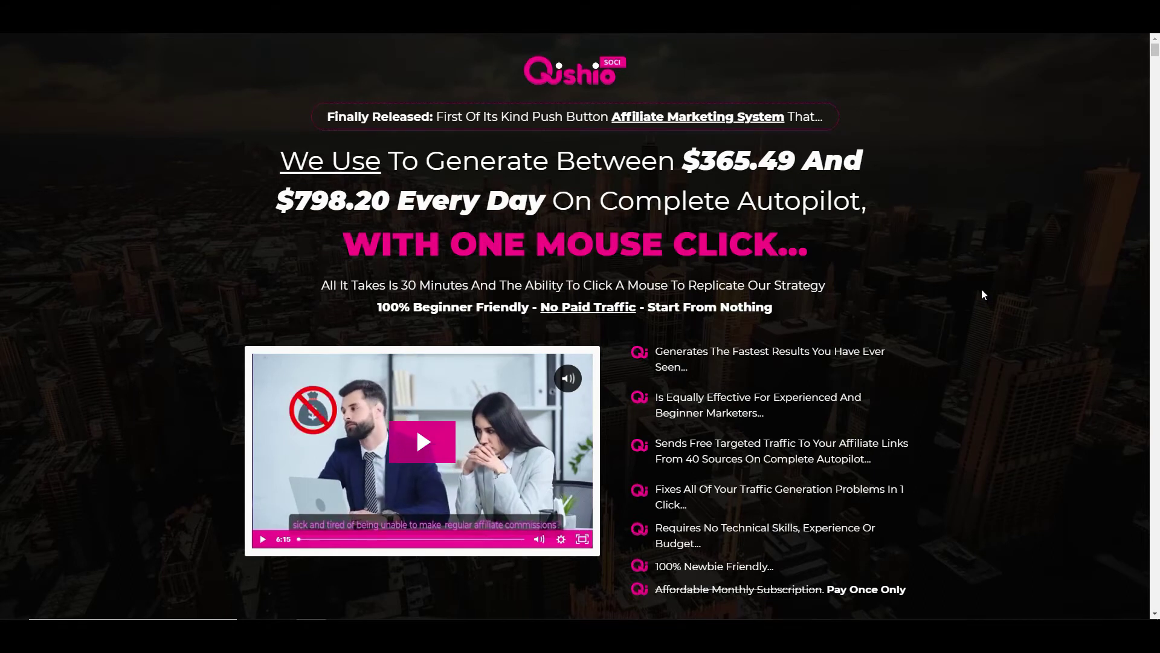
left_click_drag(568, 244, 782, 250)
left_click(842, 236)
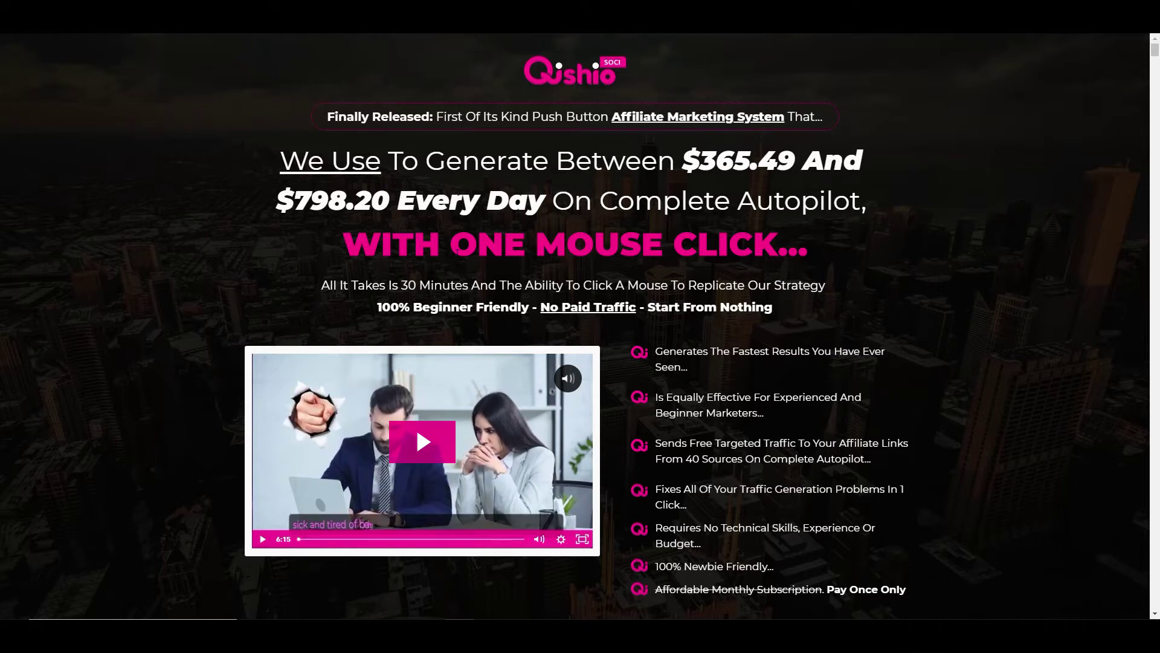
scroll(993, 318, "down", 2)
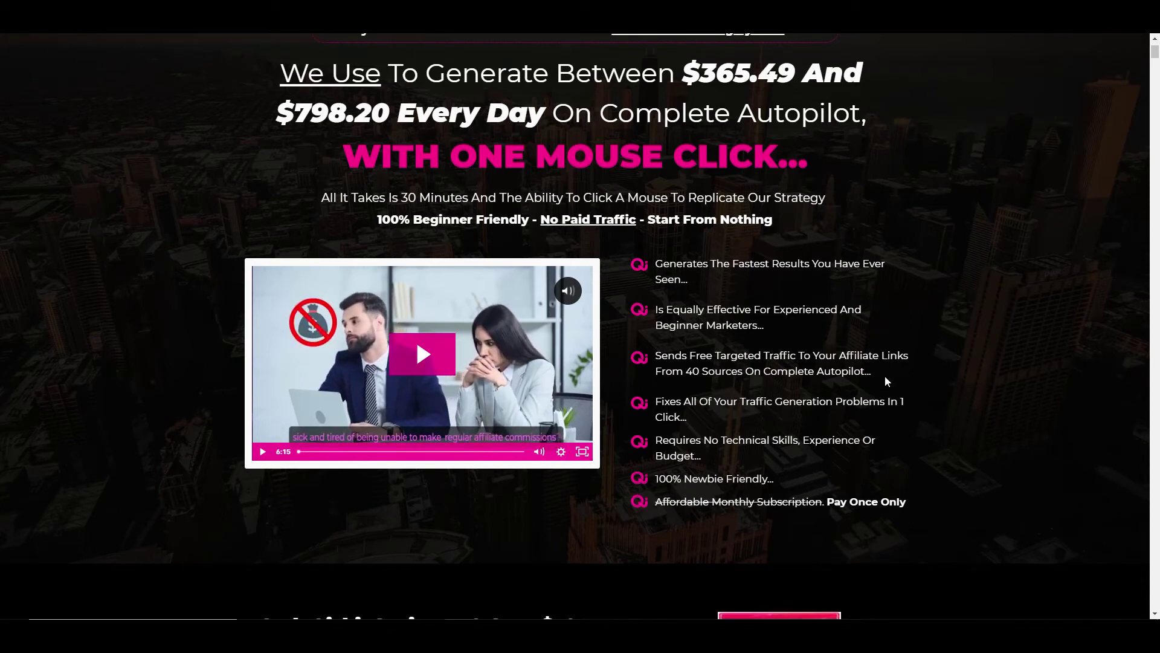
Highlight the 40 traffic sources feature claim, then clear the highlight
left_click_drag(886, 380, 657, 356)
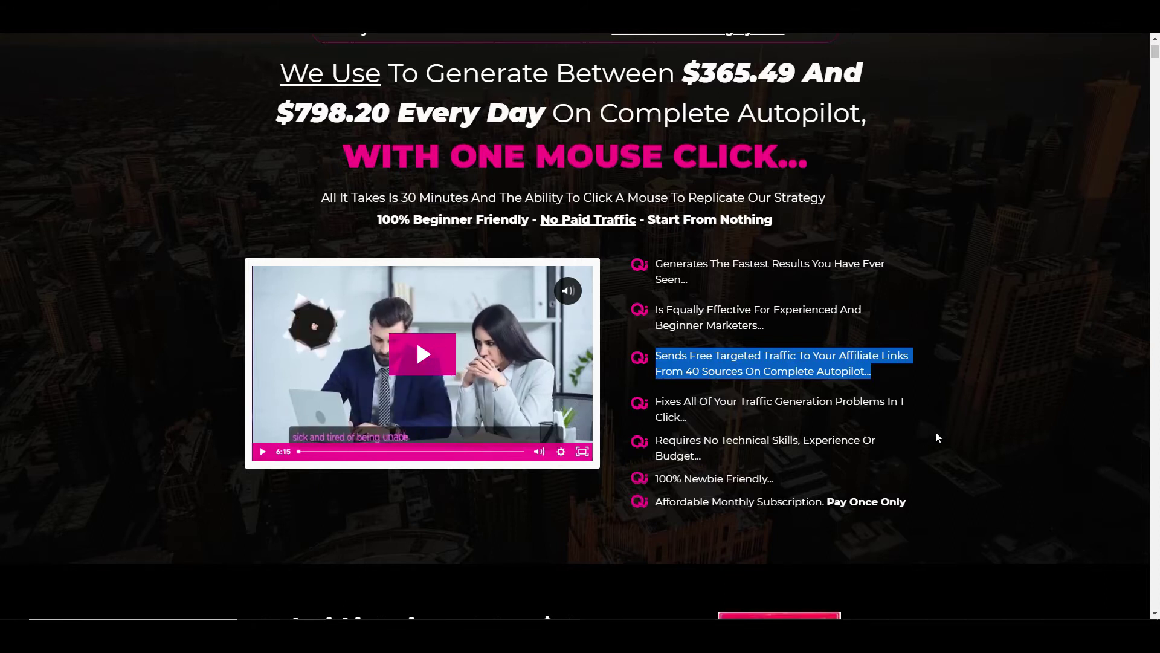
scroll(936, 437, "down", 2)
left_click(806, 332)
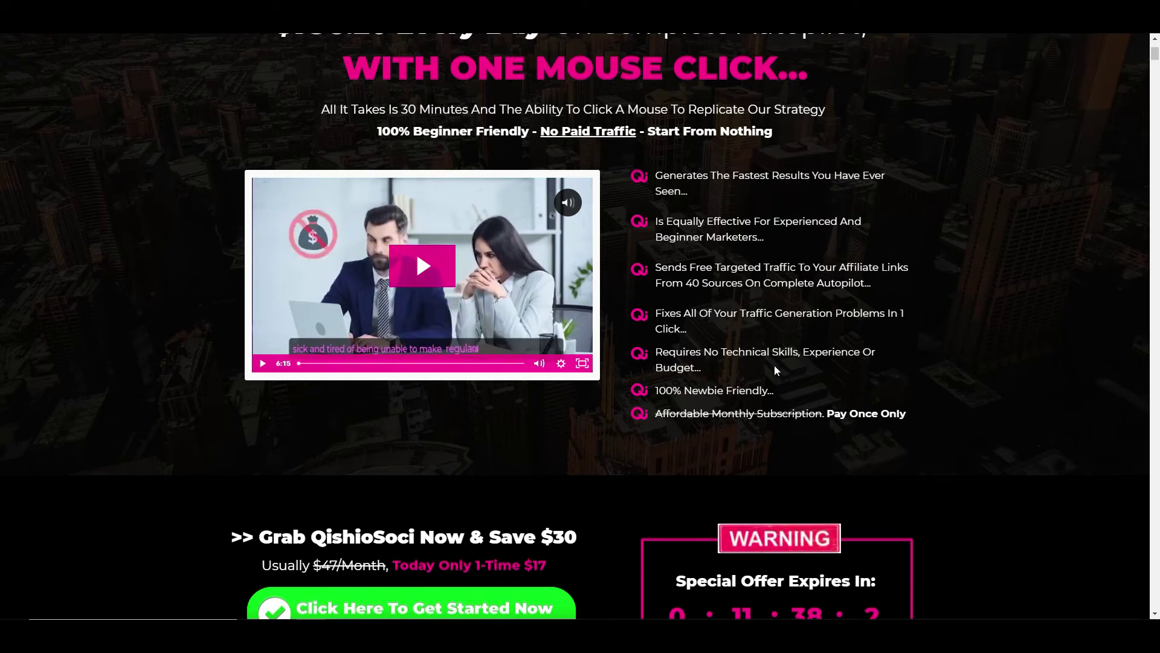
Scroll down to the $17 one-time offer and countdown, then back to the page top
scroll(852, 375, "down", 3)
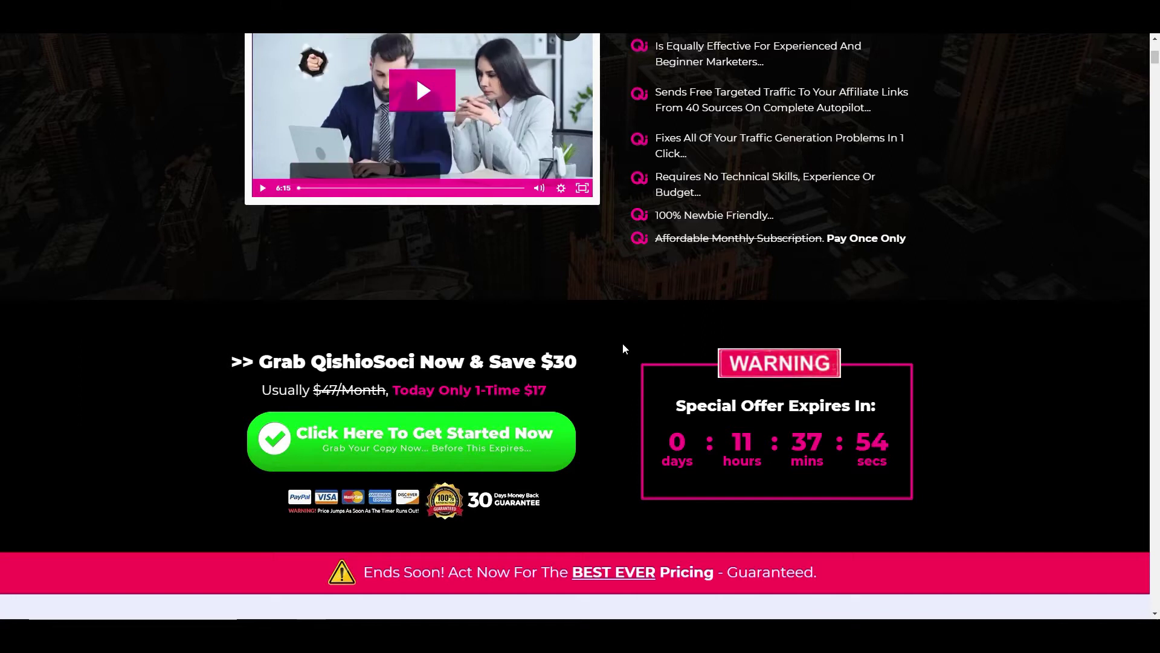
scroll(623, 348, "up", 4)
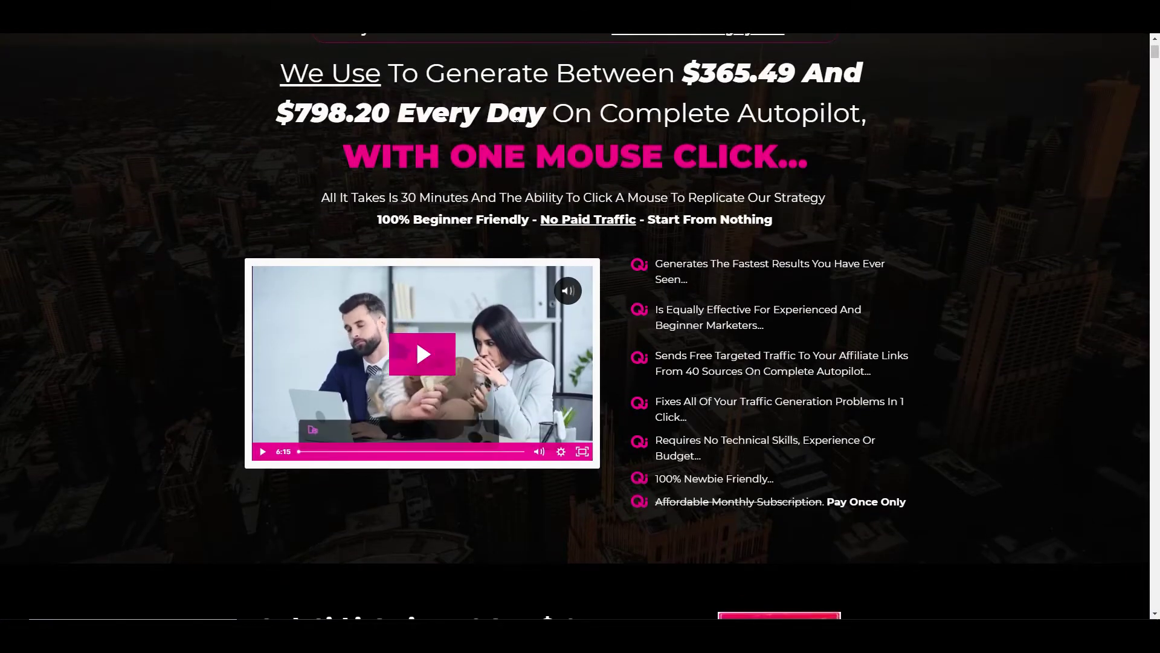
scroll(516, 121, "up", 2)
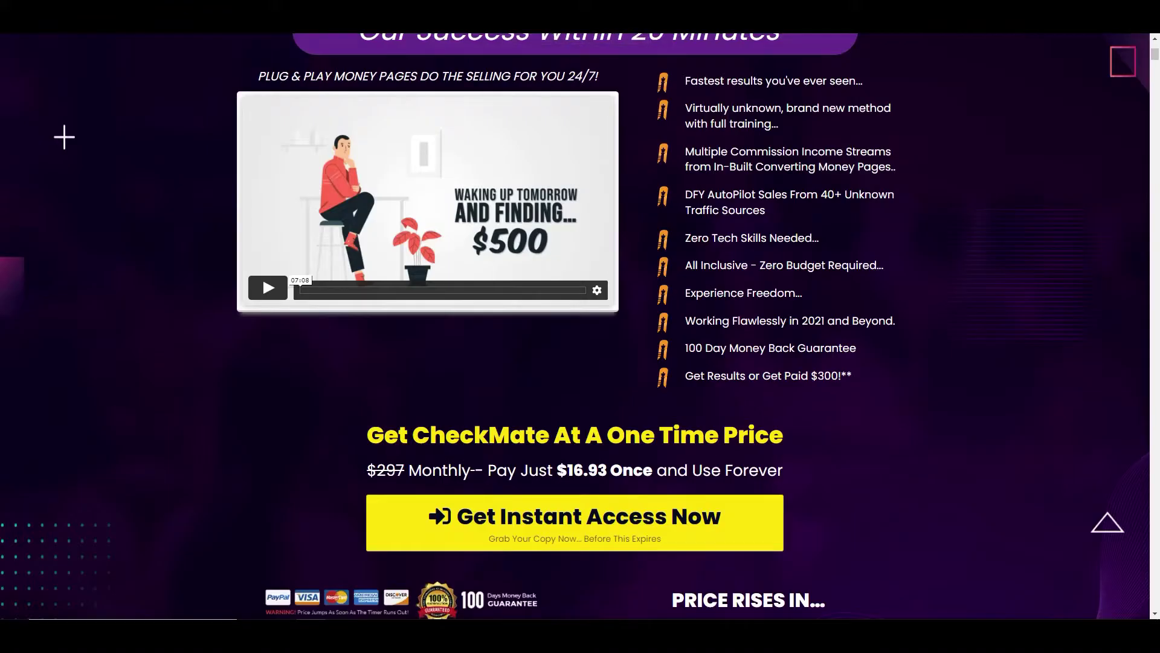
scroll(574, 327, "up", 3)
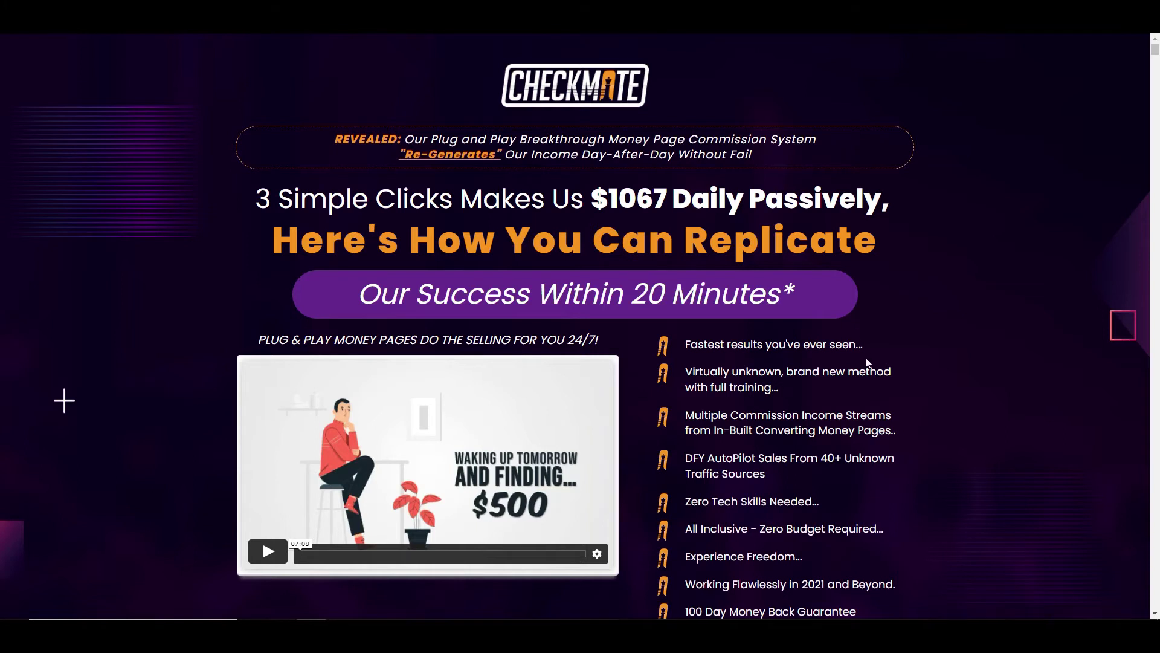
Scroll down the Checkmate sales page and back up to its $1067 daily headline
scroll(866, 361, "down", 1)
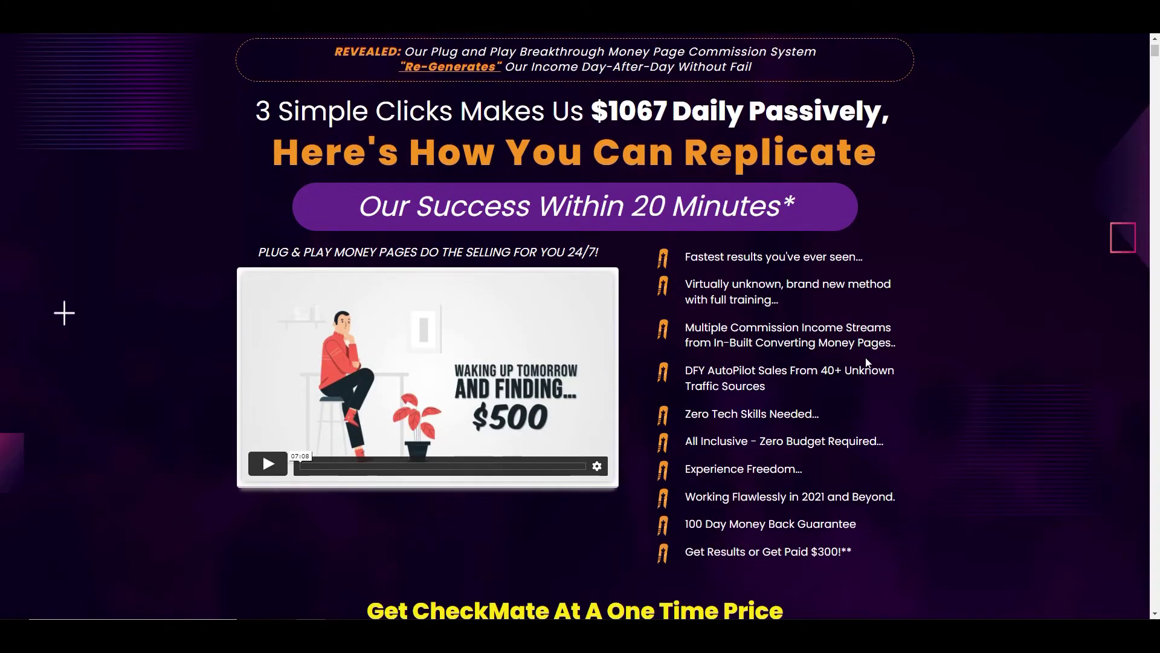
scroll(866, 362, "down", 5)
scroll(867, 361, "up", 6)
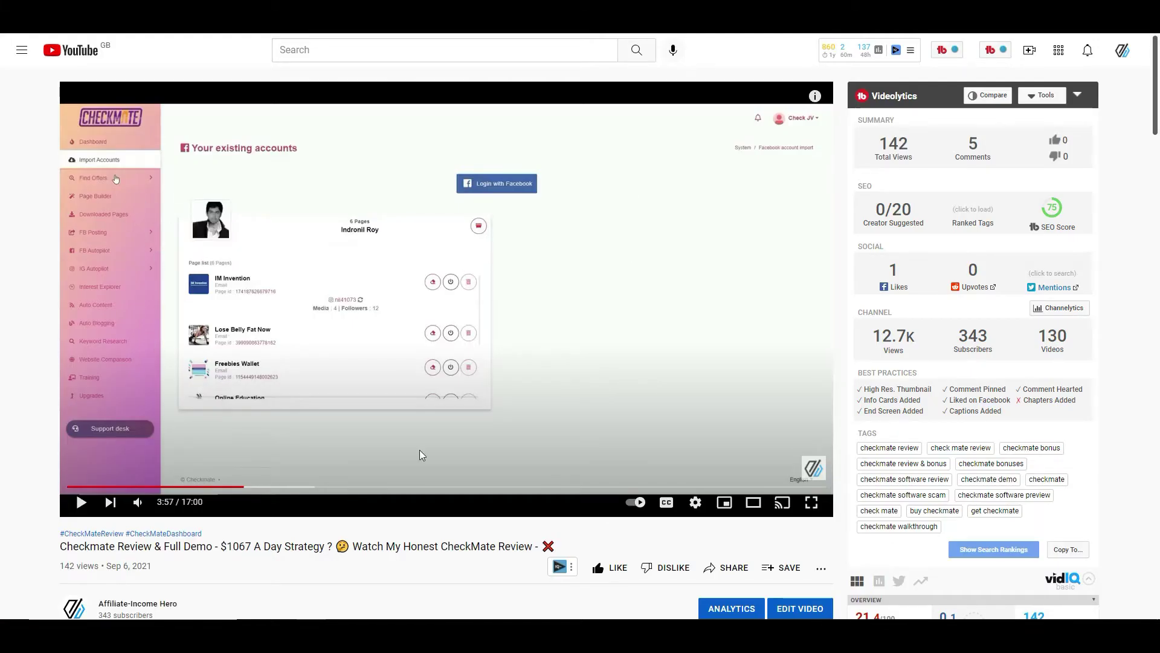
Watch the Checkmate review's dashboard demo in full screen, then exit full screen
left_click(811, 502)
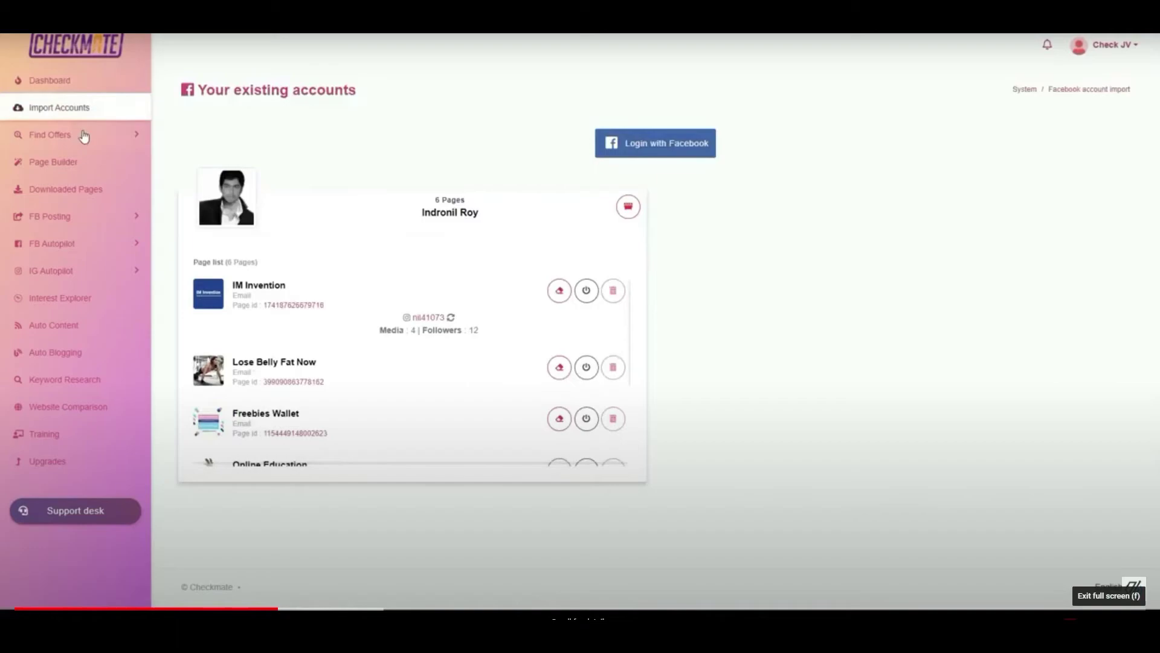
key("Escape")
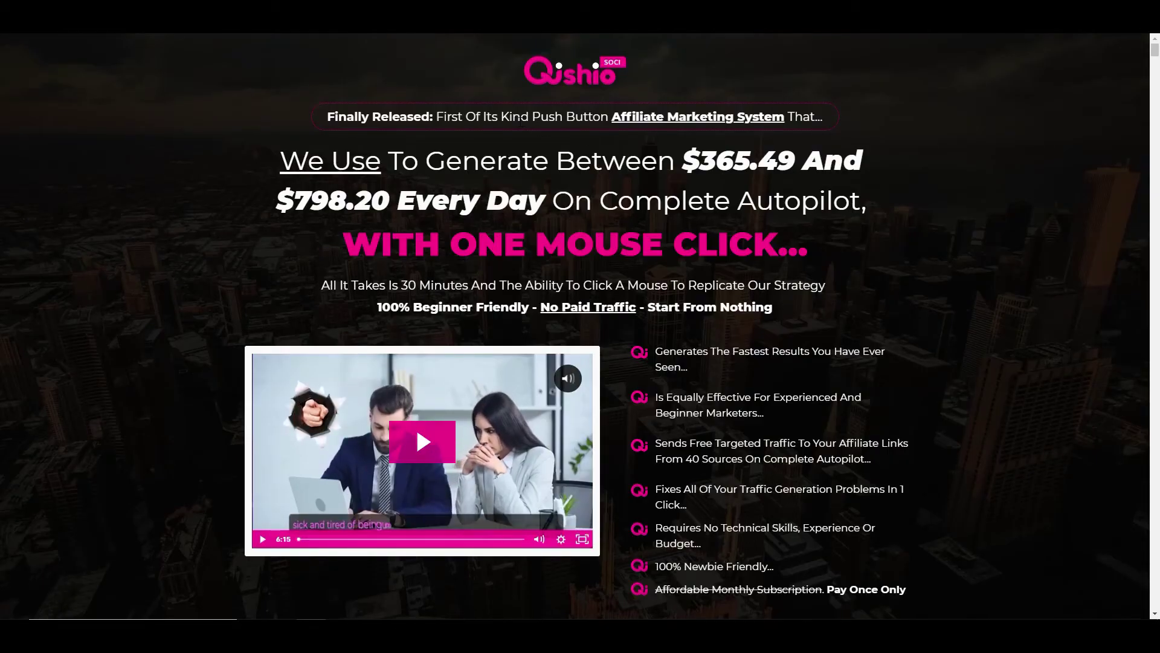
Highlight the push-button affiliate system tagline, scroll the Tutorial topics, then switch to Checkmate
left_click_drag(525, 116, 648, 119)
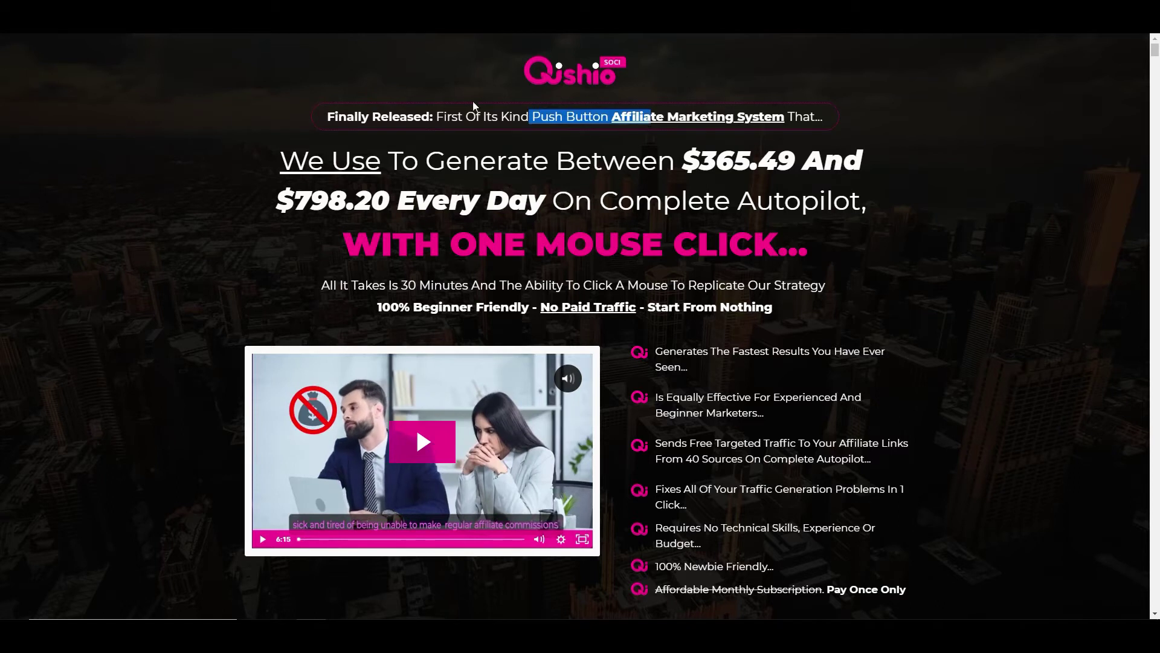
left_click(198, 238)
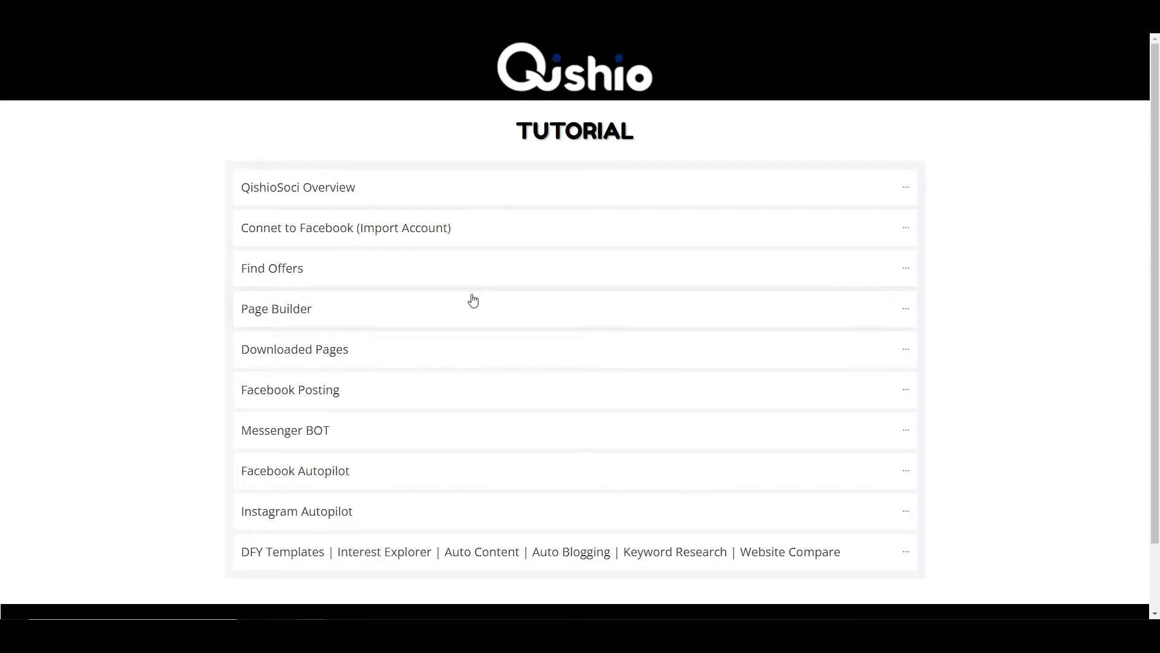
scroll(471, 300, "down", 2)
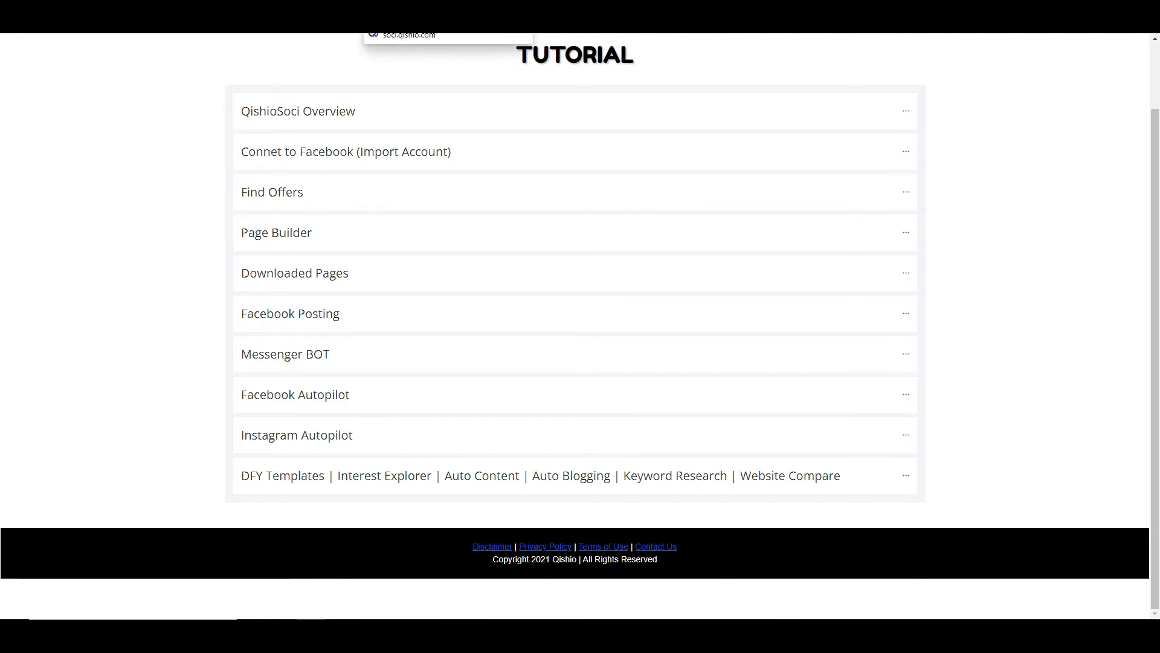
key("ctrl+Tab")
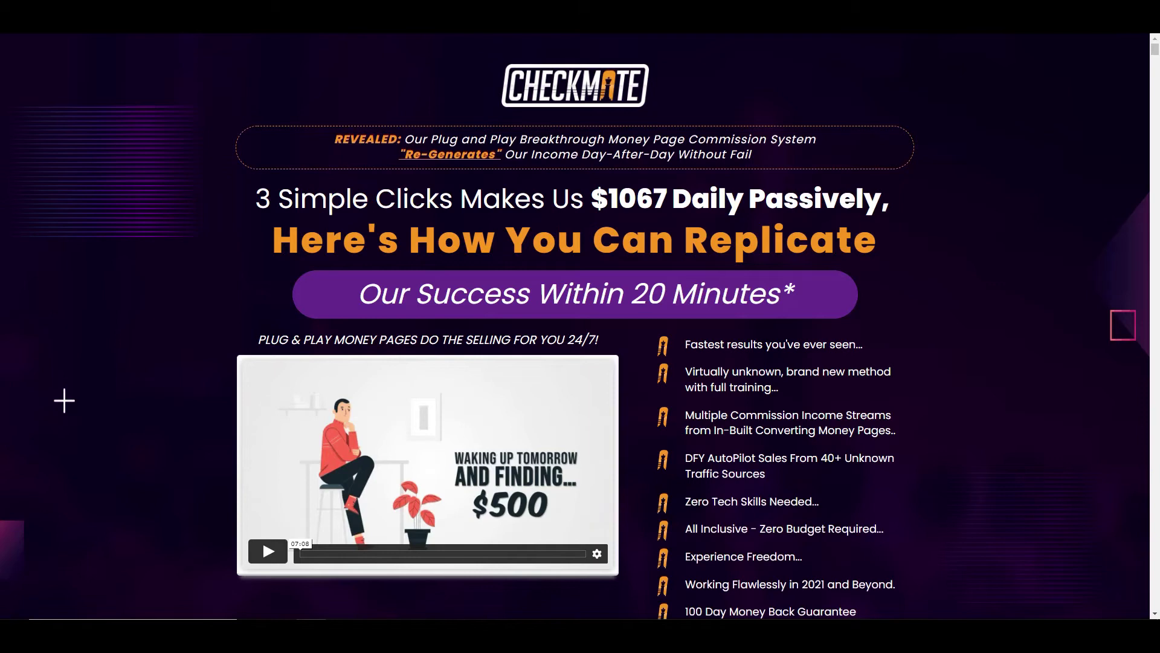
Cycle through the browser tabs from the Checkmate sales page toward the QishioSoci dashboard
key("ctrl+Tab")
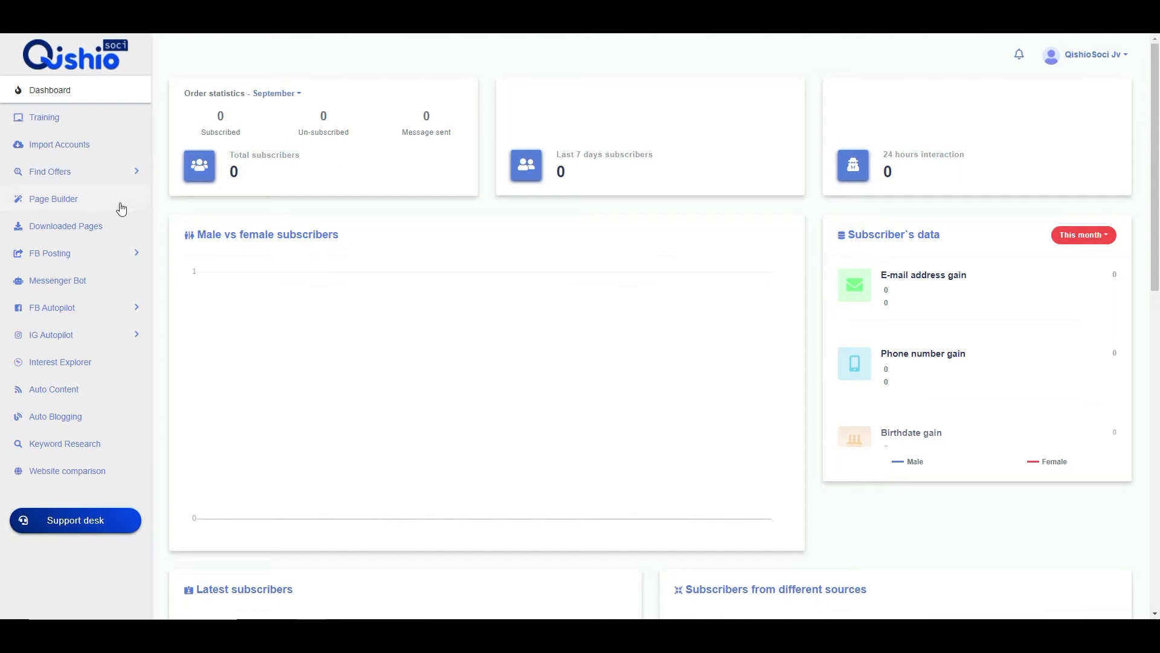
Look at Tutorials and Facebook accounts, then open the WarriorPlus deals list under Find Offers
left_click(64, 119)
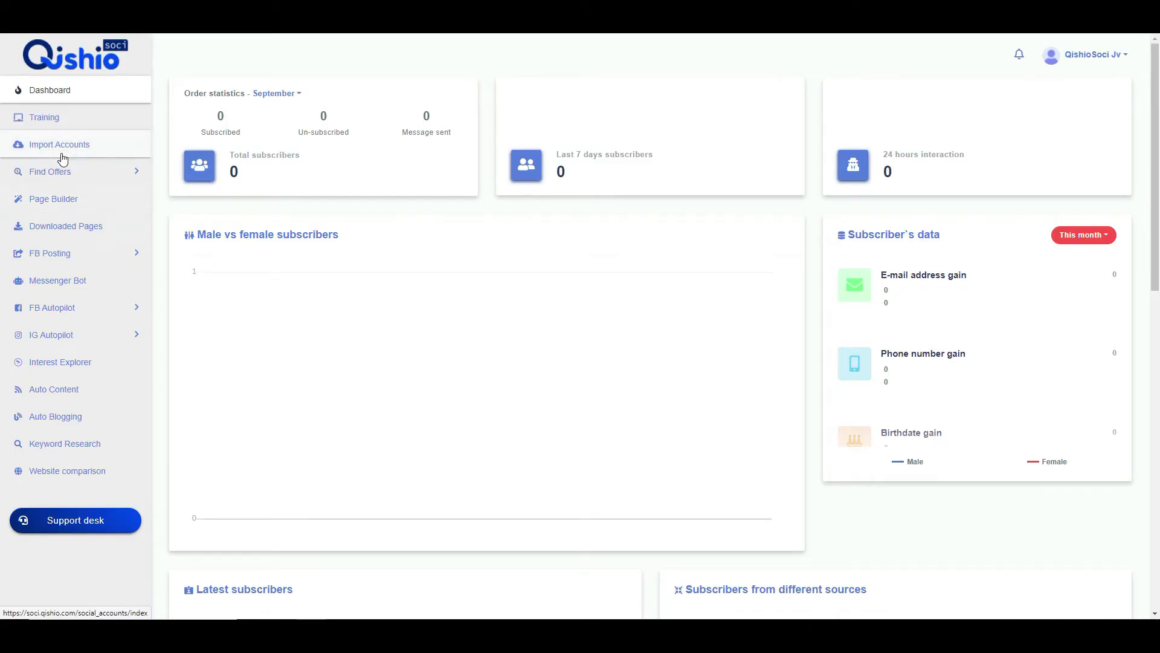
left_click(51, 148)
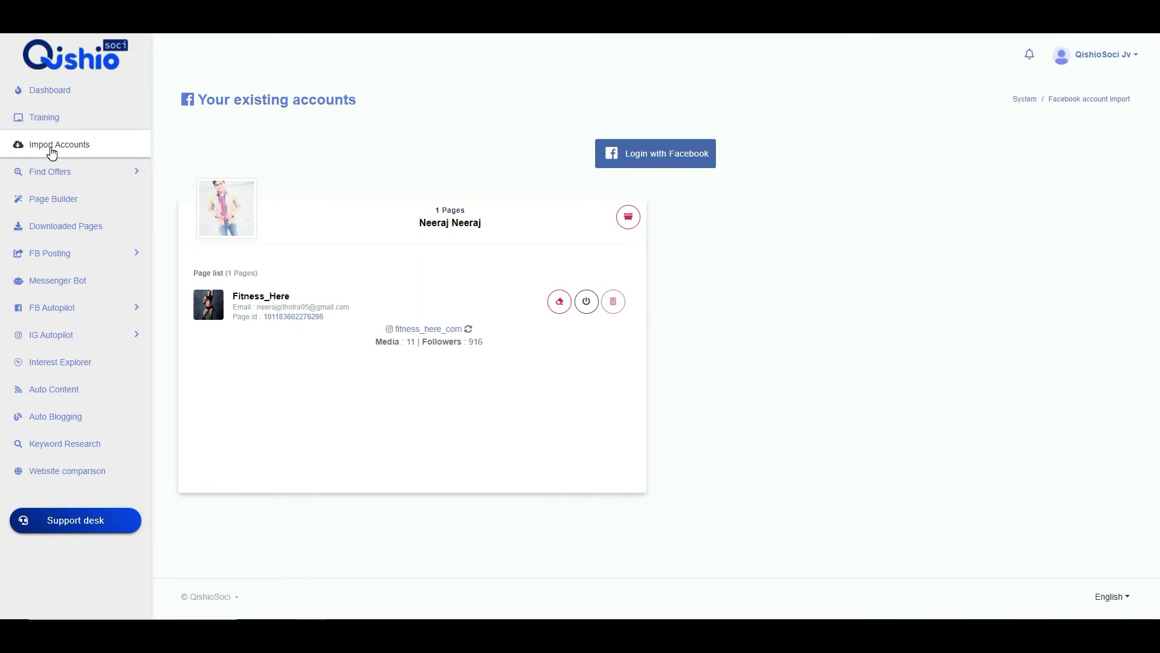
left_click(64, 175)
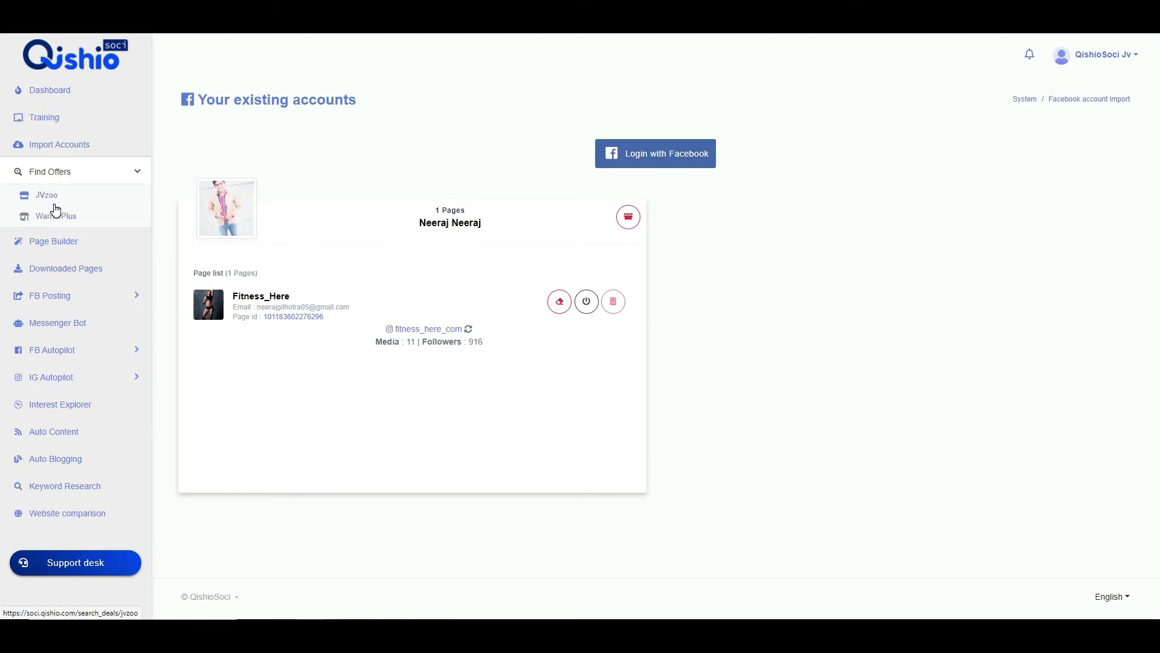
left_click(59, 215)
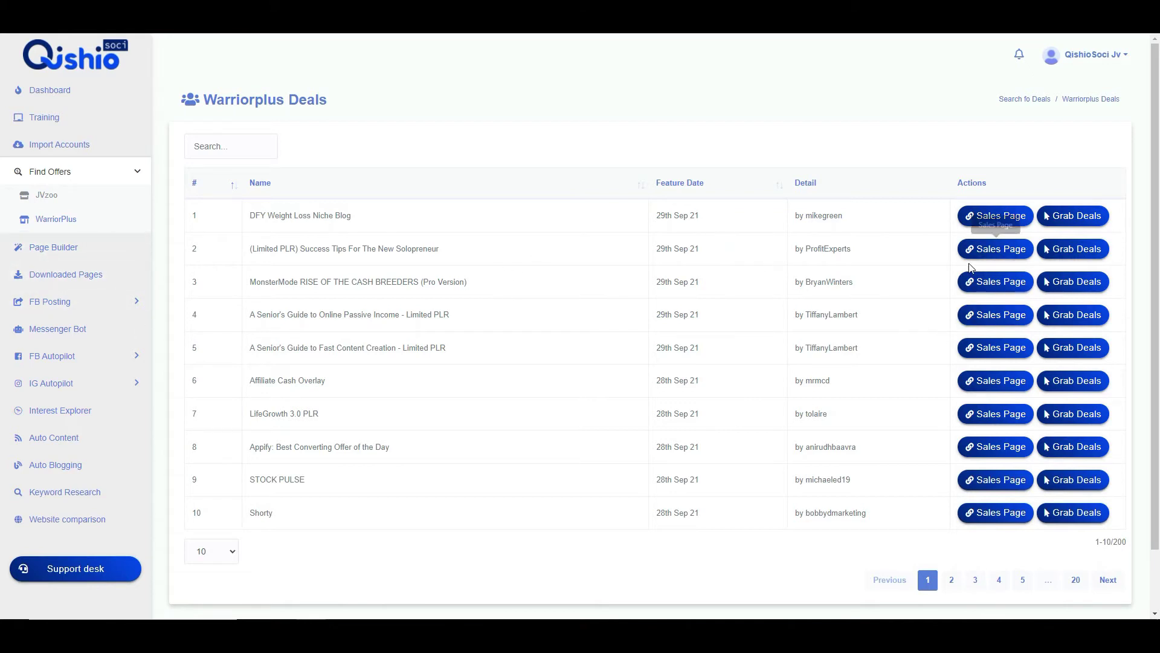
left_click(62, 254)
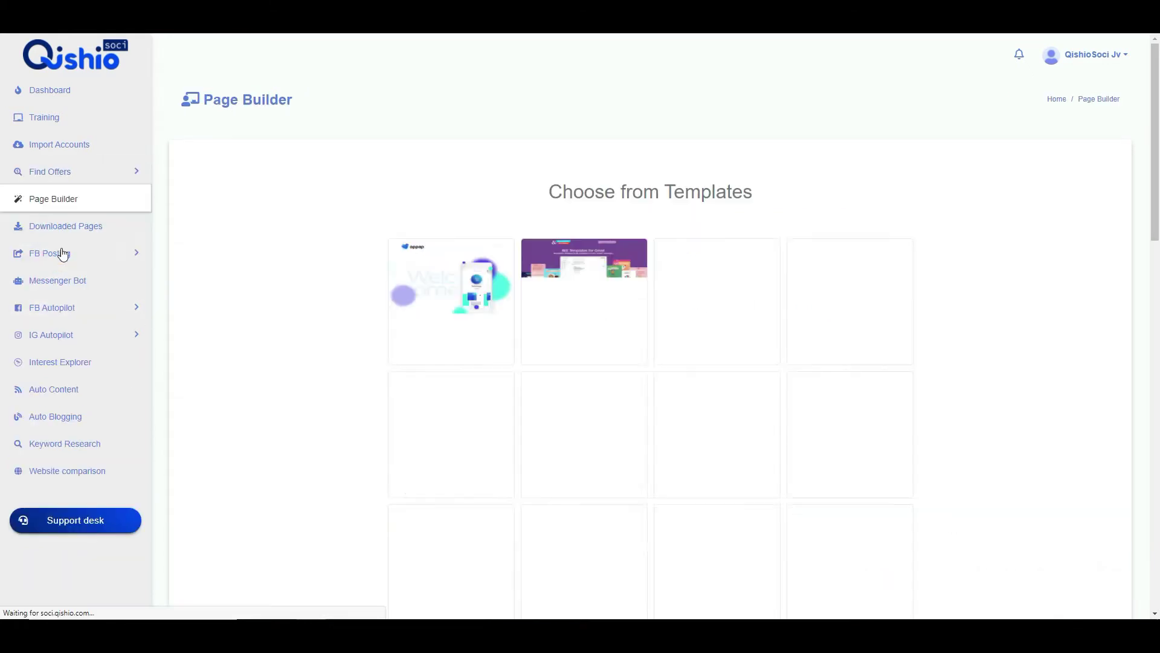
scroll(696, 308, "down", 6)
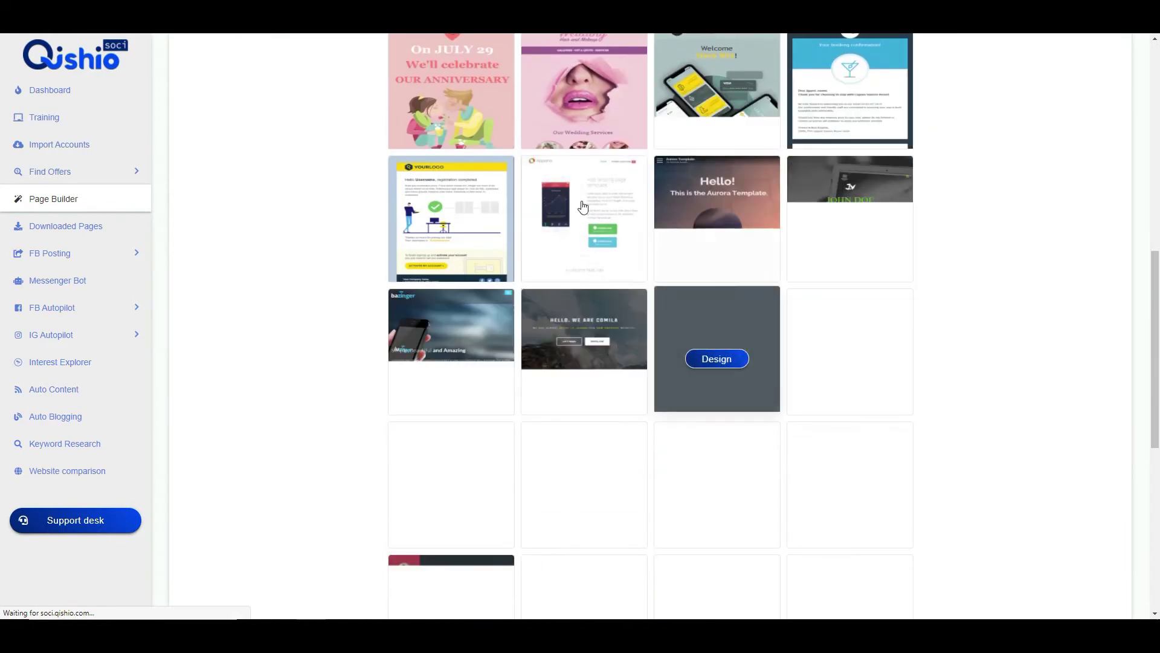
scroll(617, 427, "down", 2)
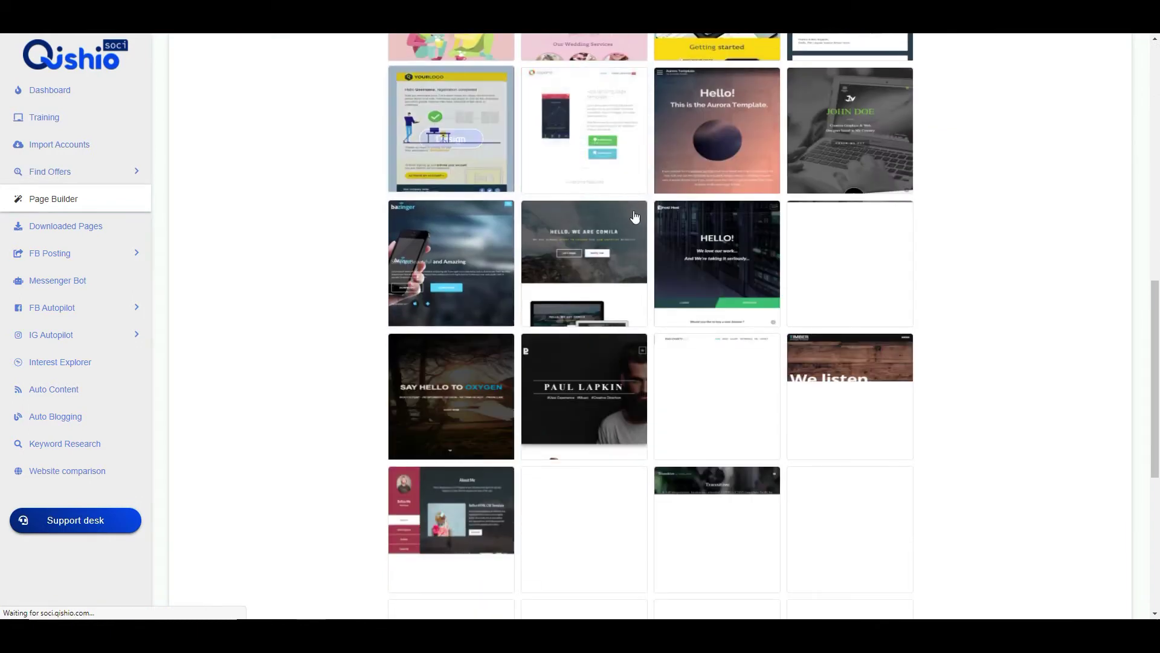
mouse_move(580, 275)
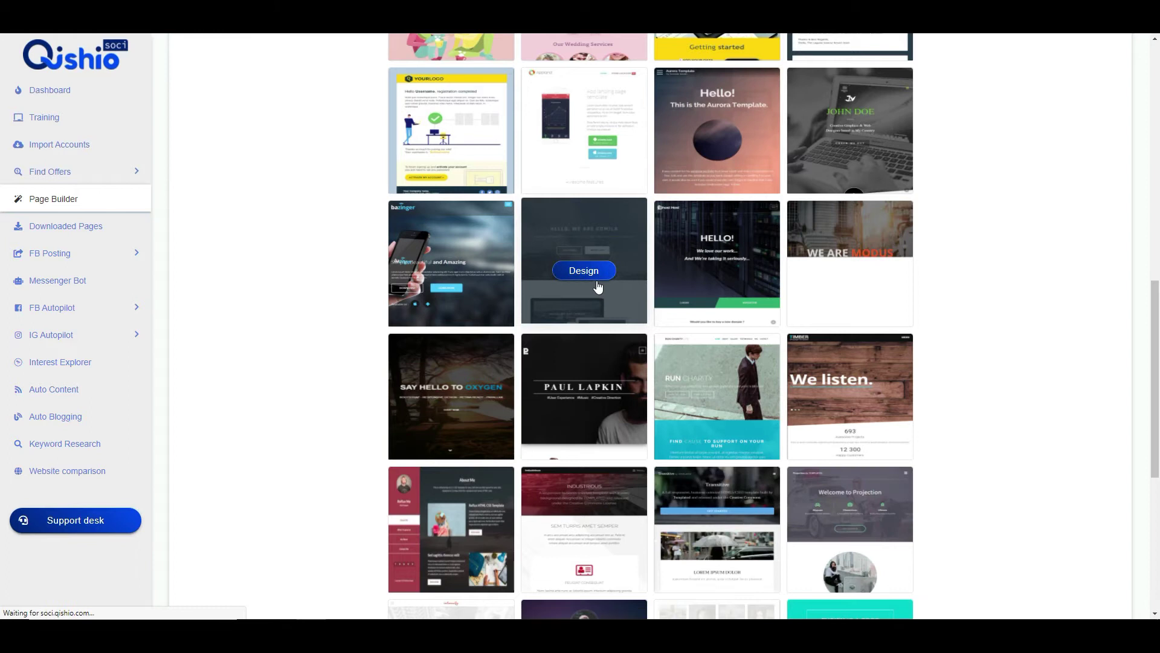
mouse_move(728, 278)
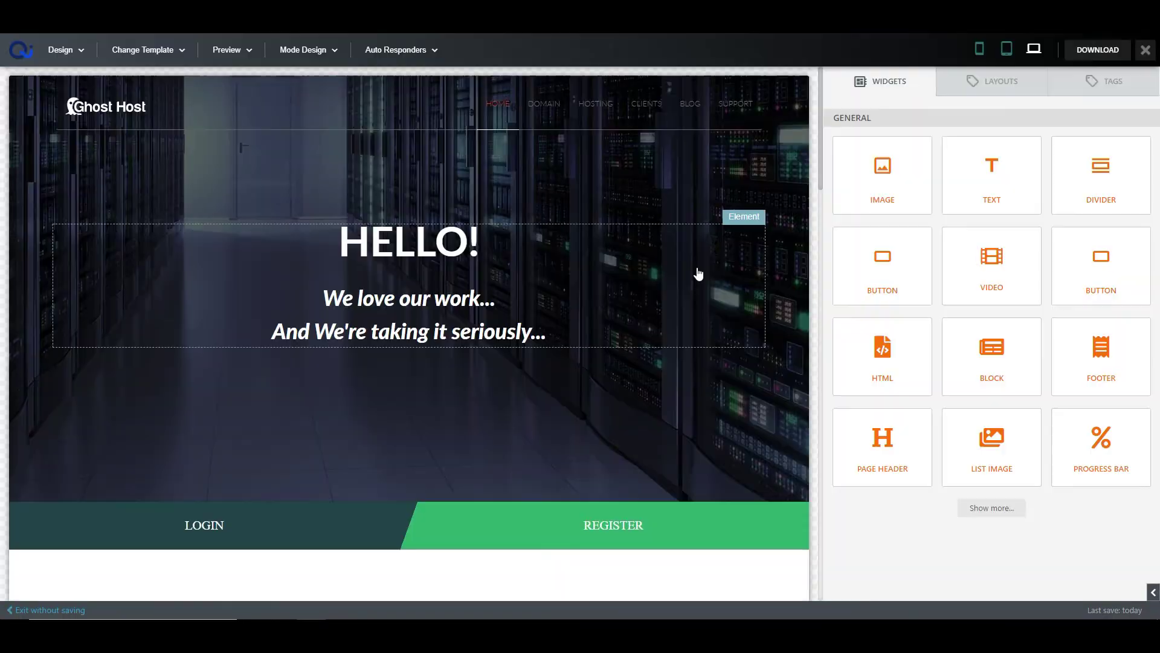
Make the HELLO! heading bold, italic and underlined
left_click(474, 239)
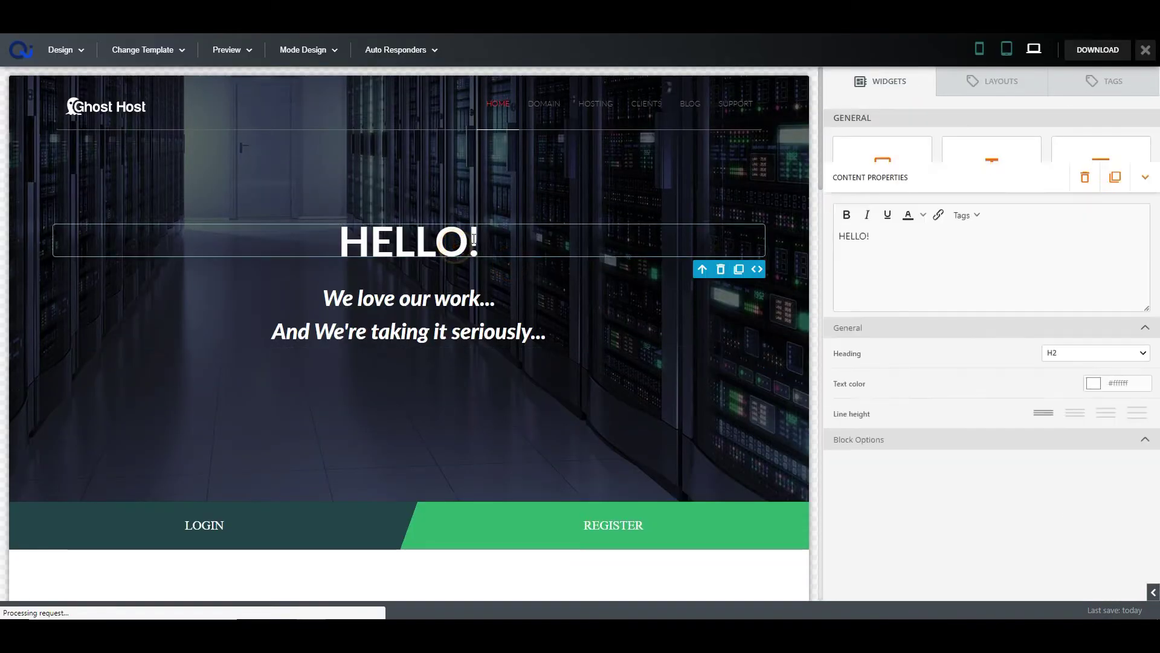
triple_click(474, 240)
left_click(102, 210)
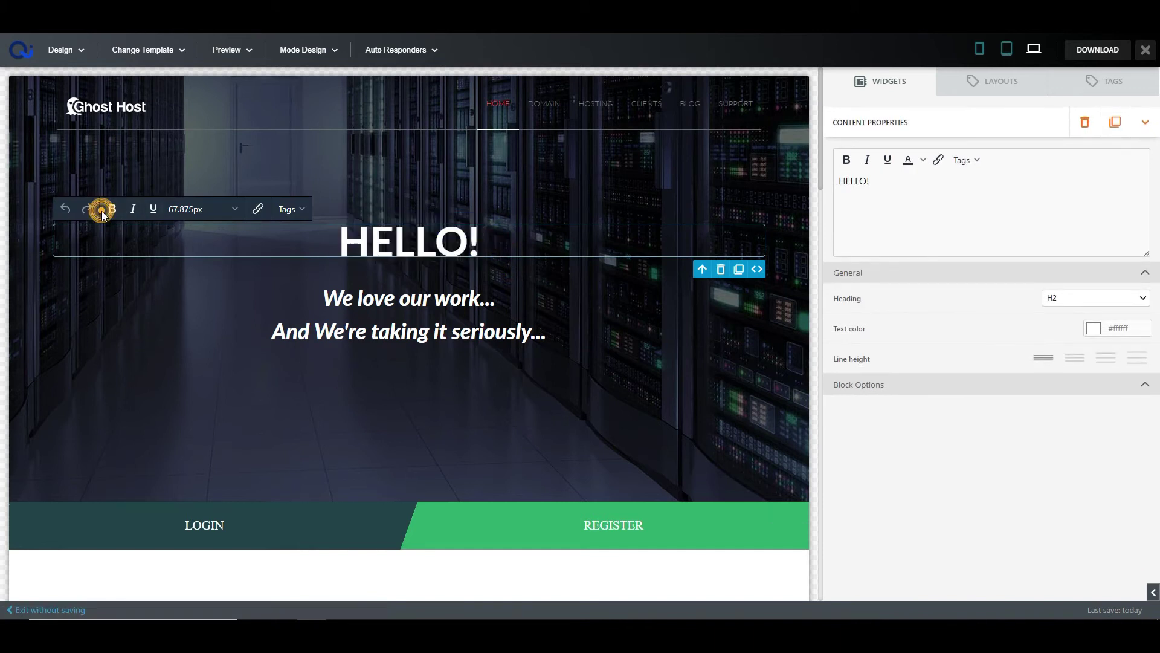
left_click(113, 209)
left_click(133, 209)
left_click(152, 209)
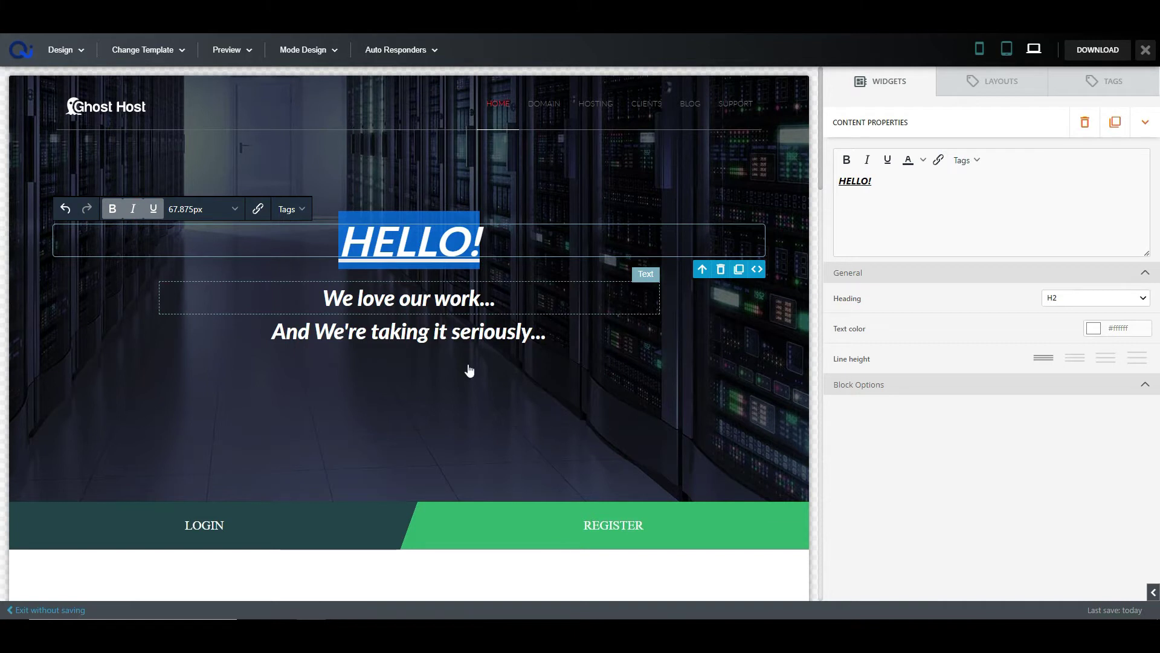
left_click(715, 344)
Add an image block into the hero section, then close the Change Image dialog
left_click(626, 404)
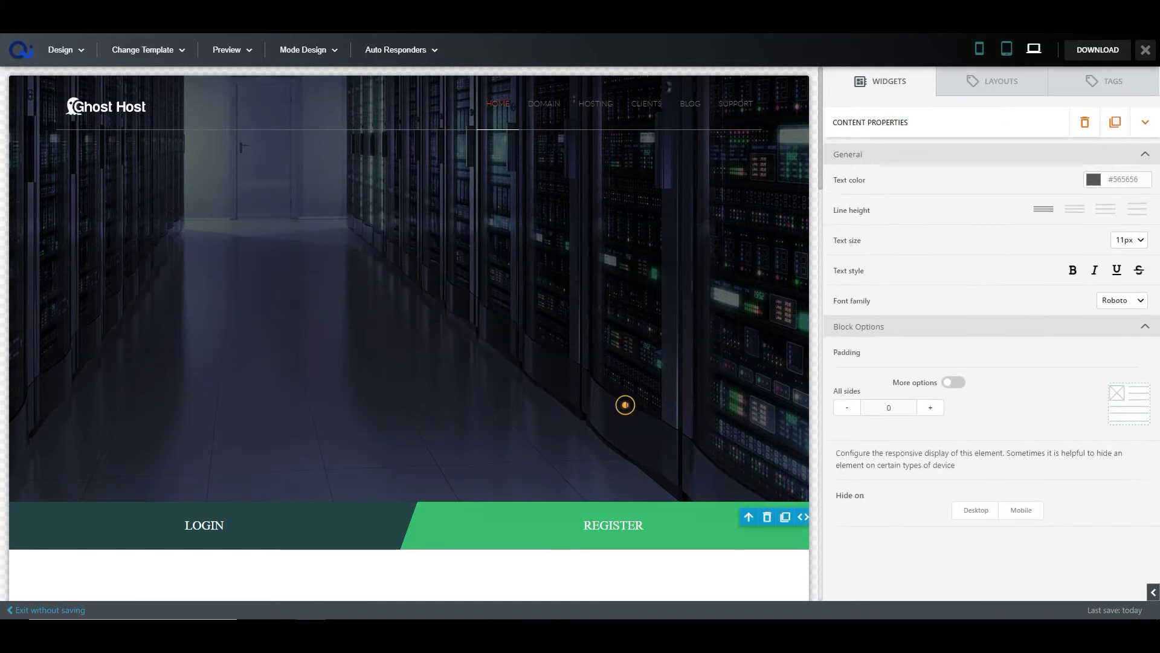
left_click(715, 187)
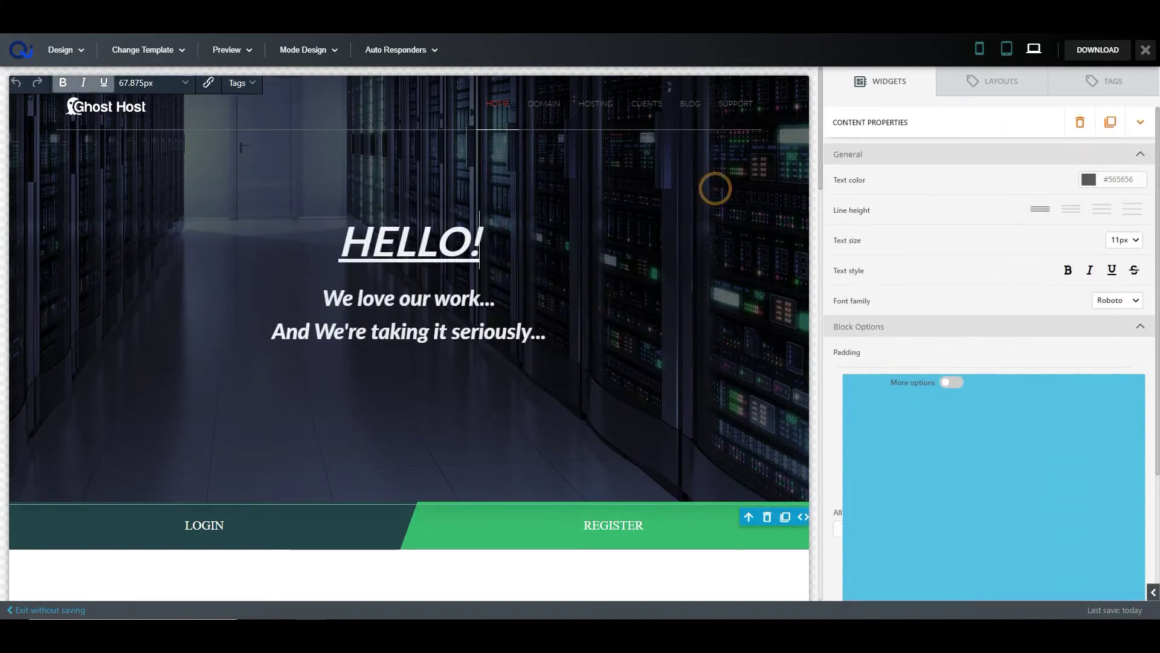
left_click(701, 119)
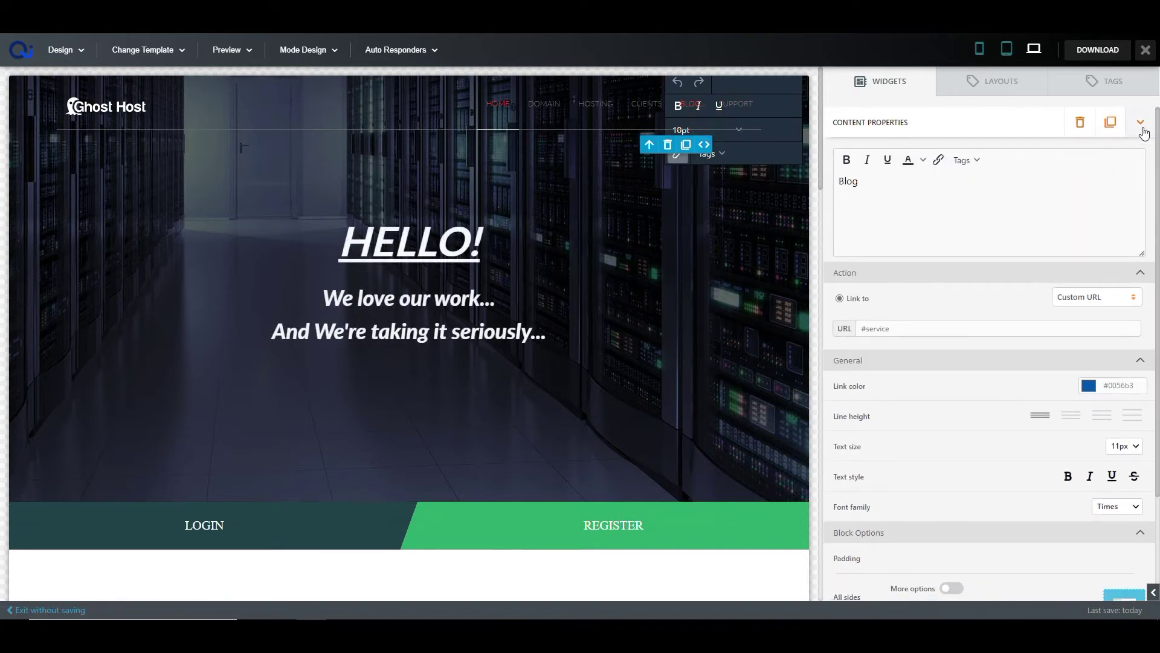
left_click(1141, 127)
left_click_drag(899, 192, 352, 404)
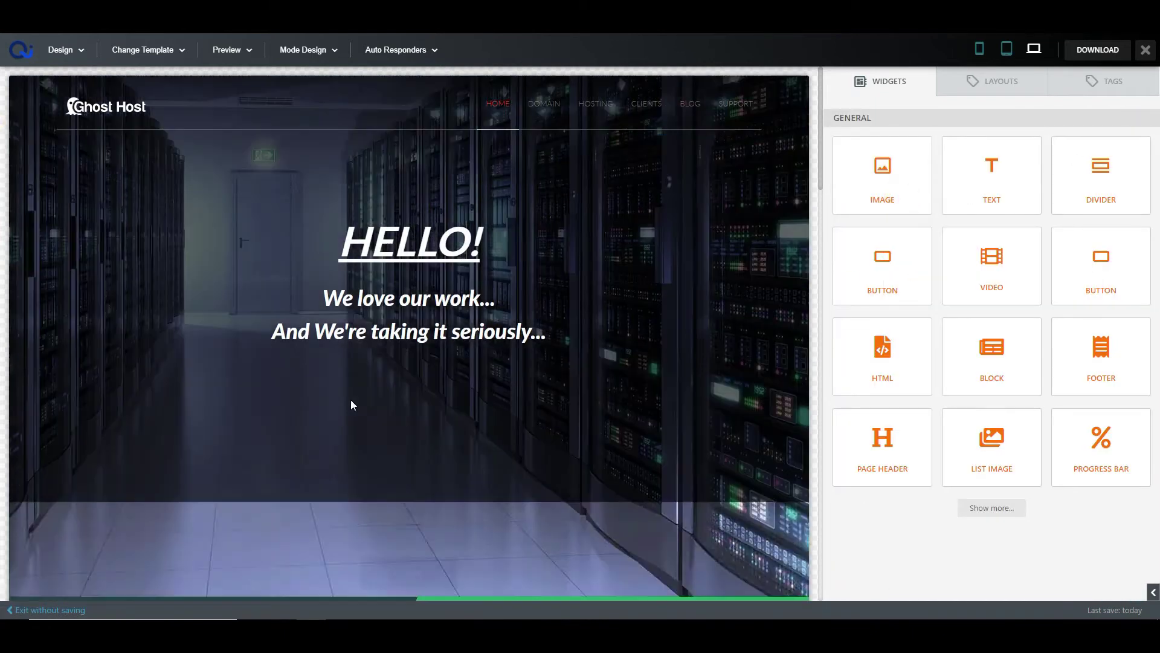
scroll(426, 514, "down", 2)
left_click(422, 502)
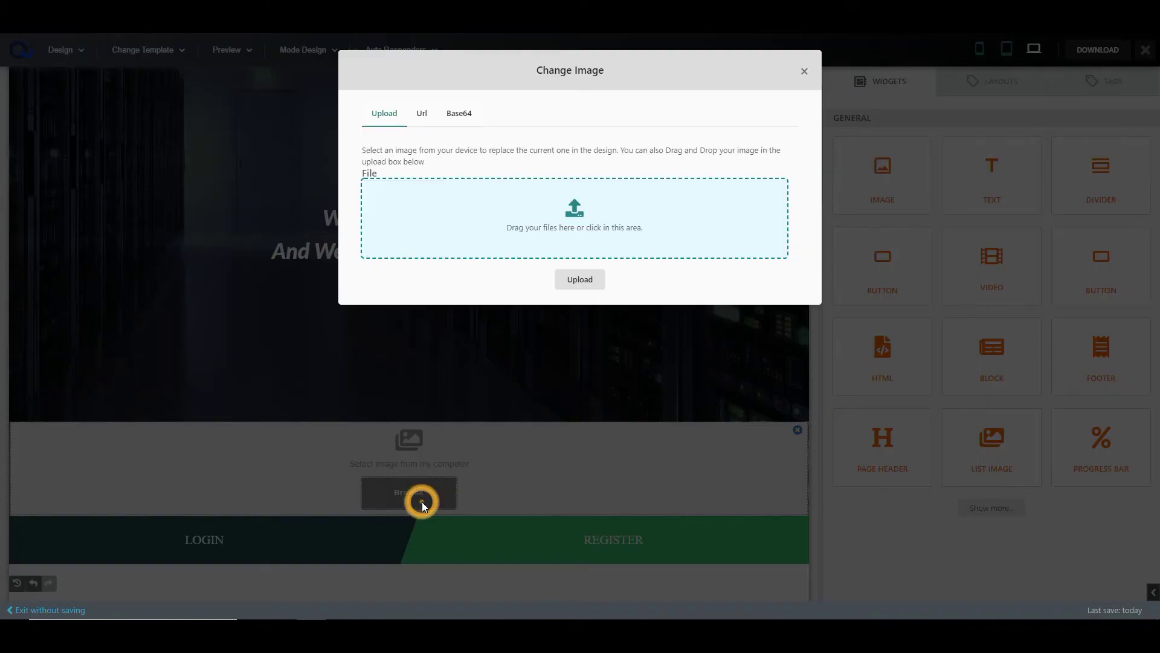
left_click(804, 71)
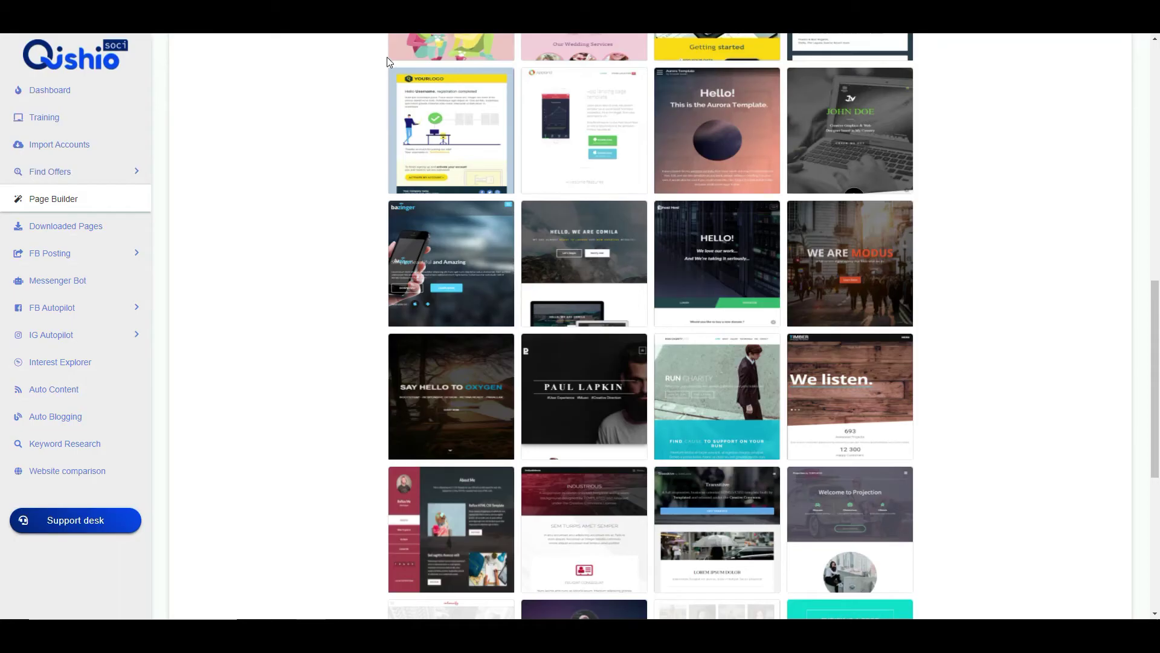
Copy the 29th Sep 21 page's link from Downloaded Pages and load it in a new tab
left_click(71, 228)
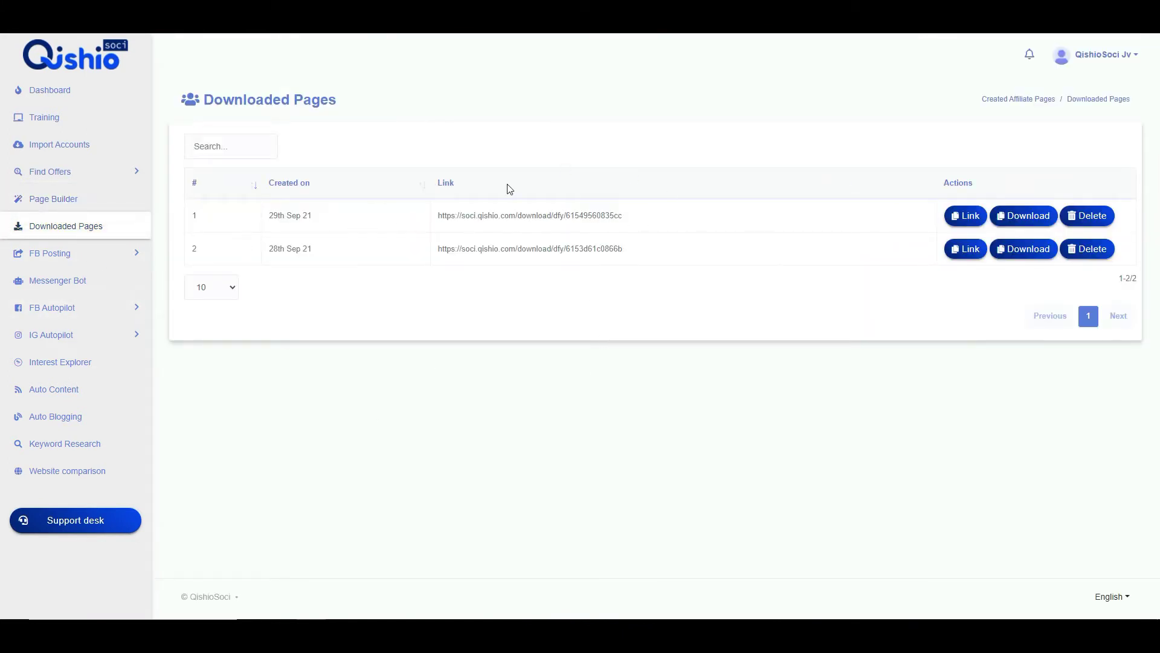
left_click(967, 219)
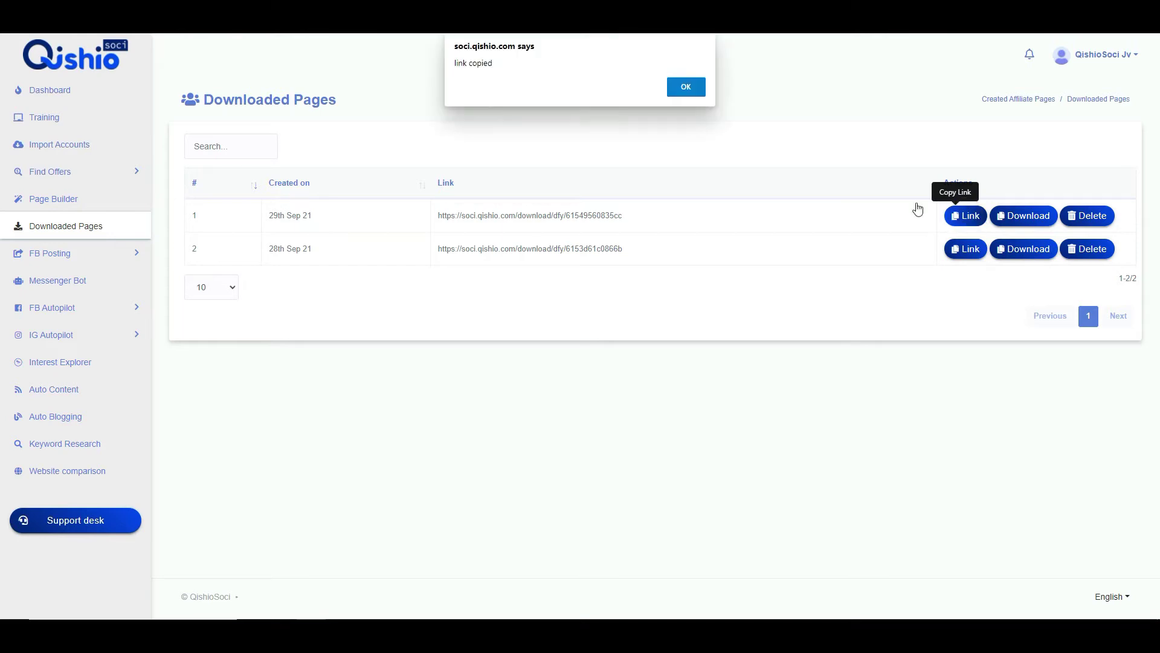
key("ctrl+t")
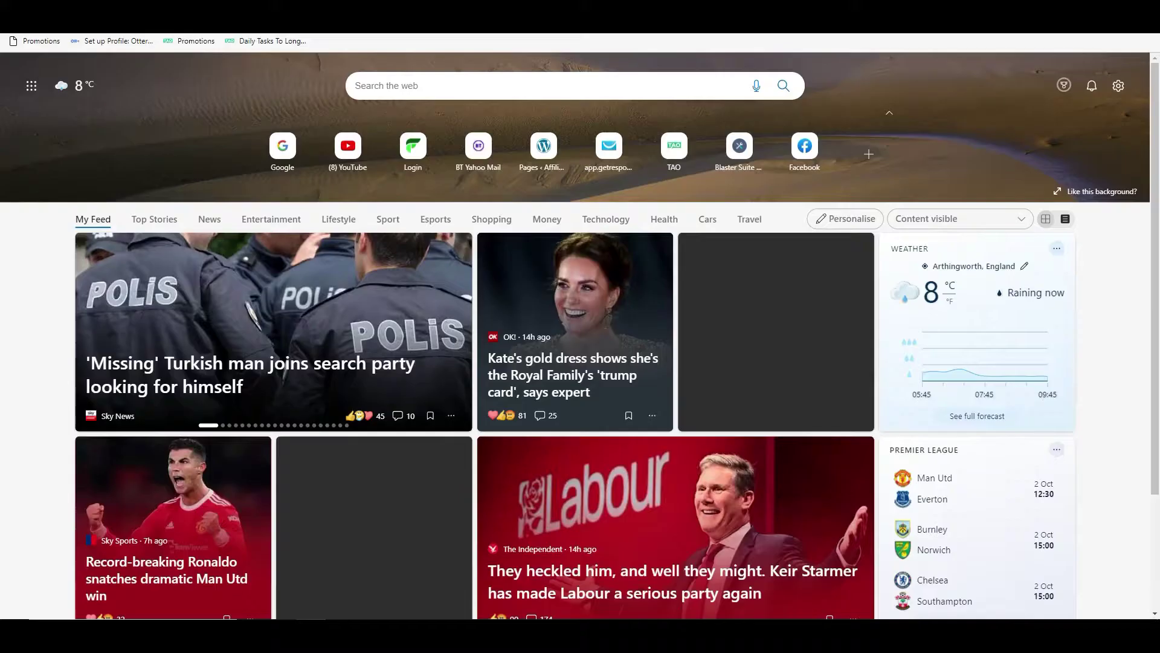
key("ctrl+v")
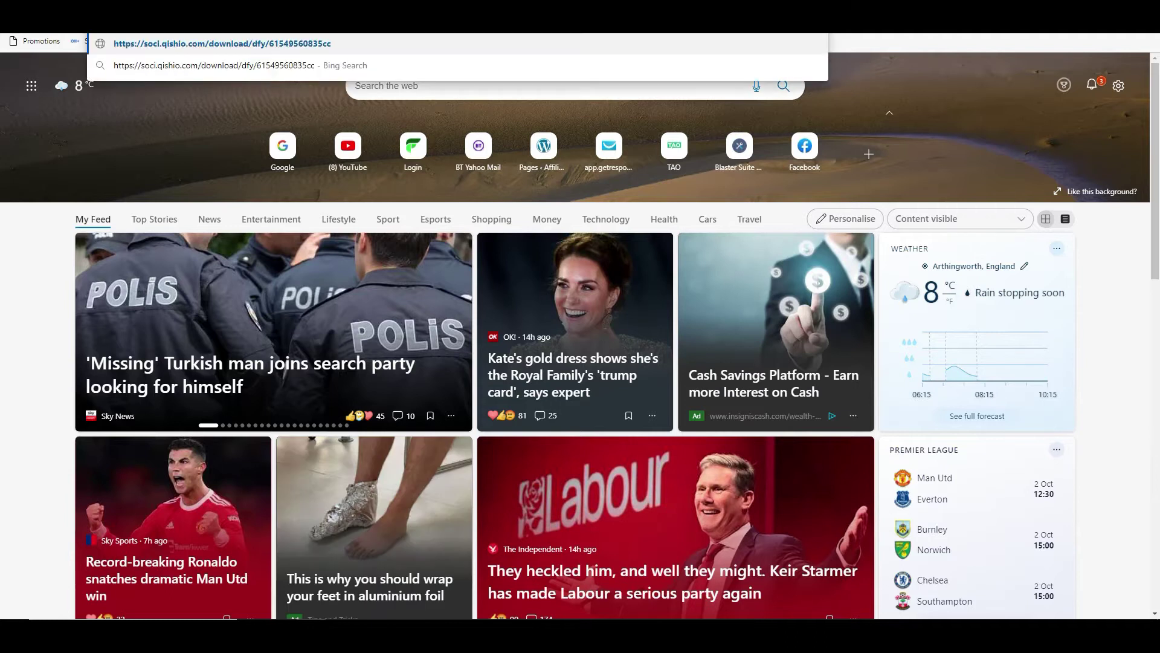
key("Return")
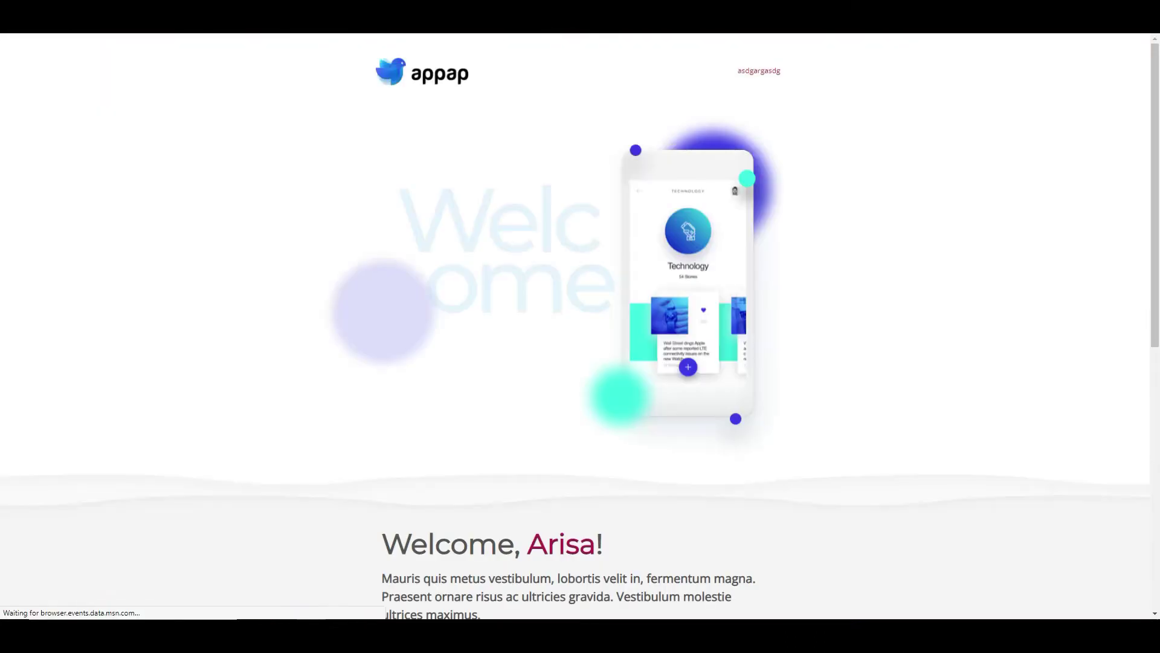
Scroll the published appap page, then return to Downloaded Pages and dismiss the link-copied notice
scroll(429, 199, "down", 8)
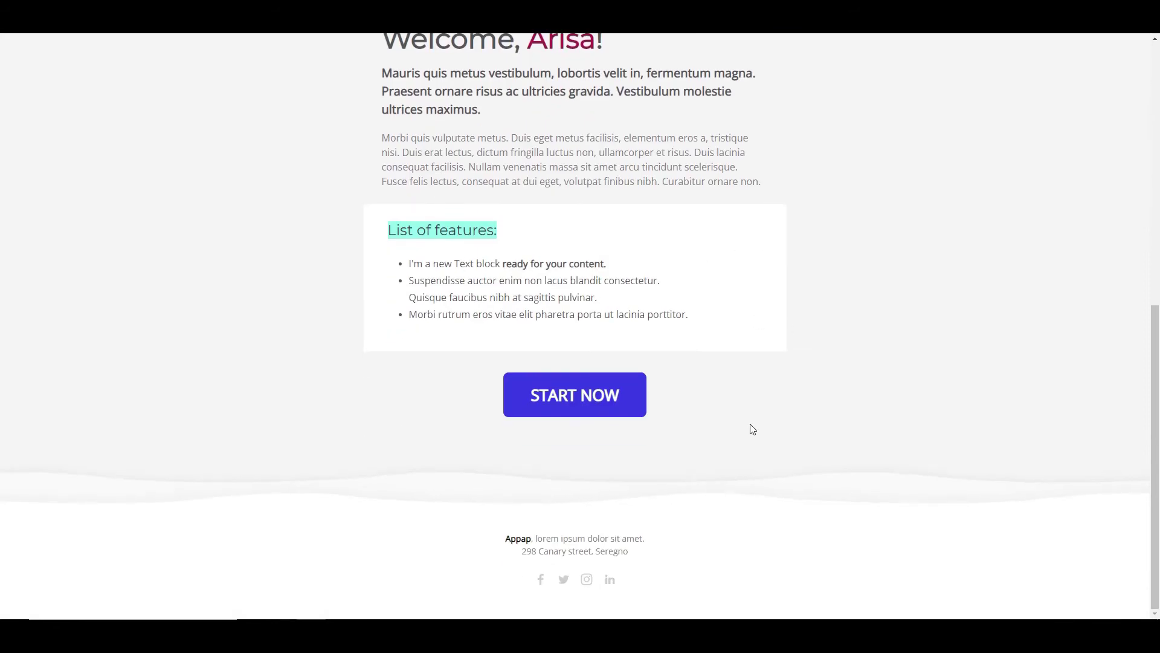
scroll(752, 429, "up", 8)
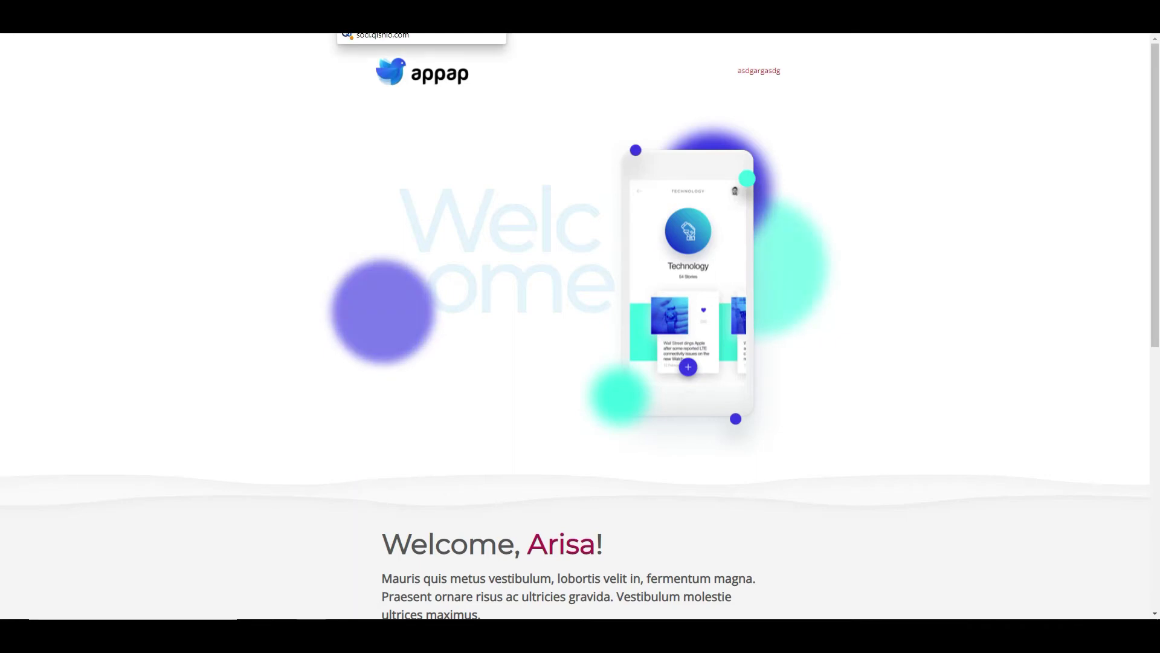
left_click(387, 24)
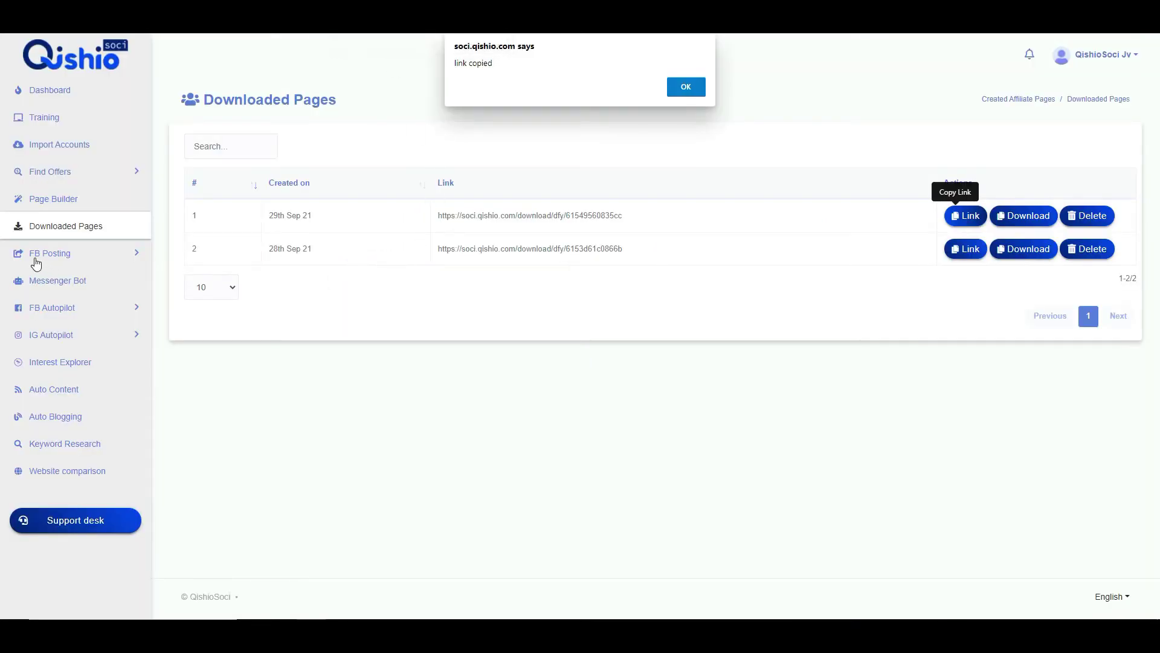
left_click(686, 87)
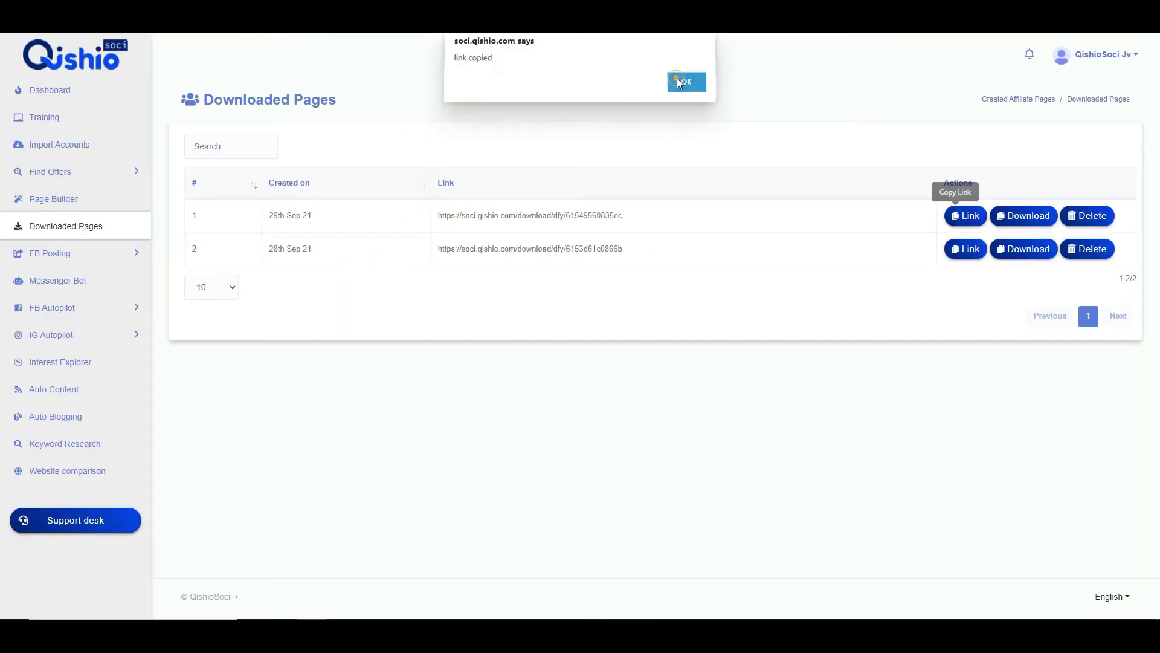
Start a new FB multimedia post and set its type to Video after trying Link and Image
left_click(48, 255)
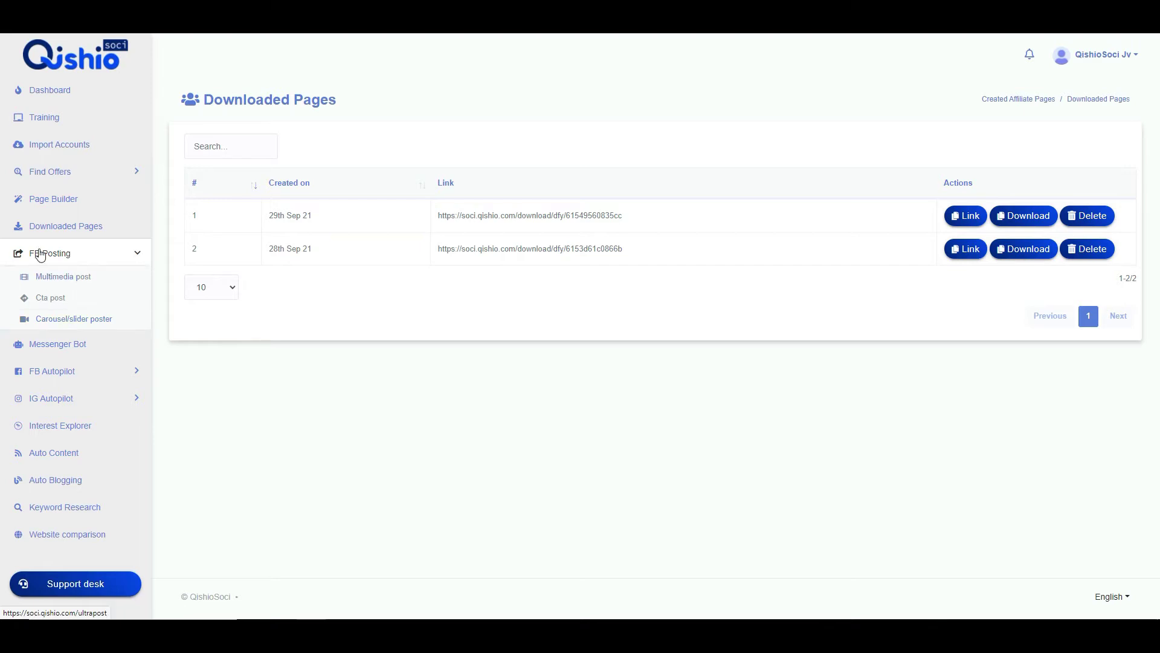
left_click(59, 284)
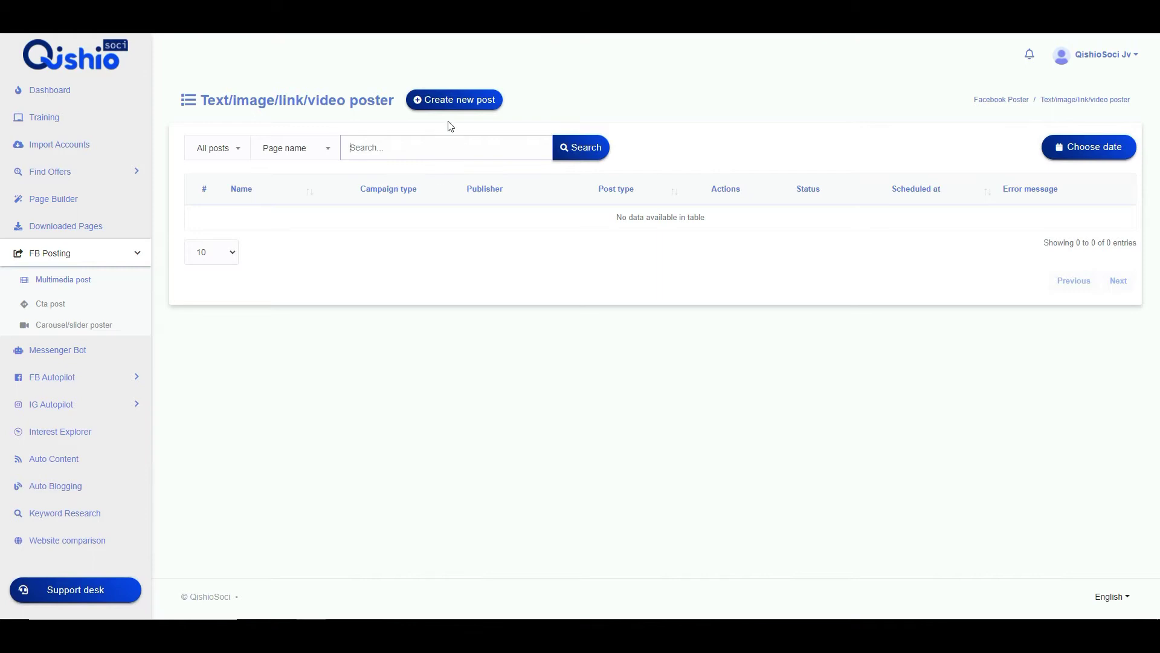
left_click(455, 106)
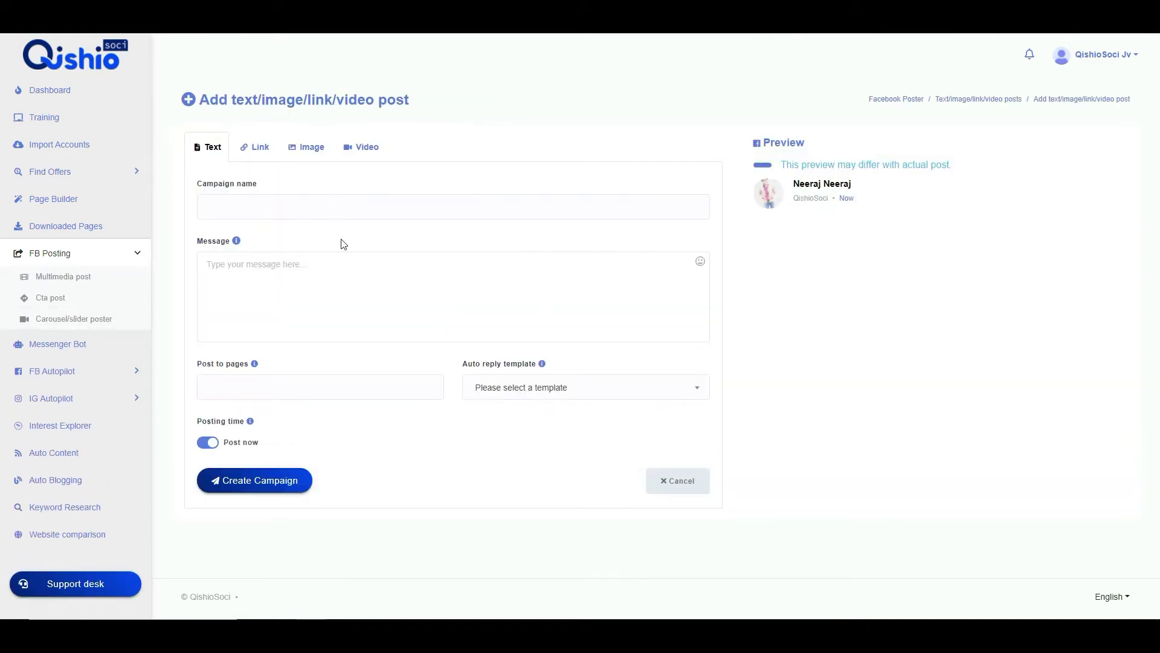
left_click(257, 147)
left_click(310, 147)
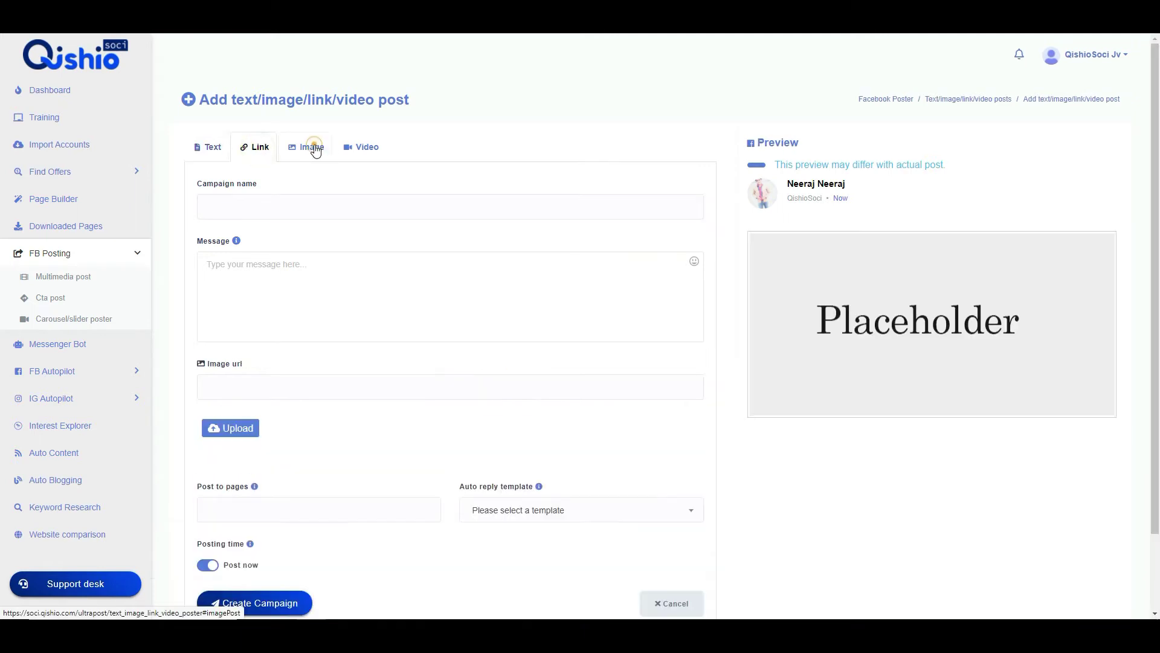
left_click(352, 148)
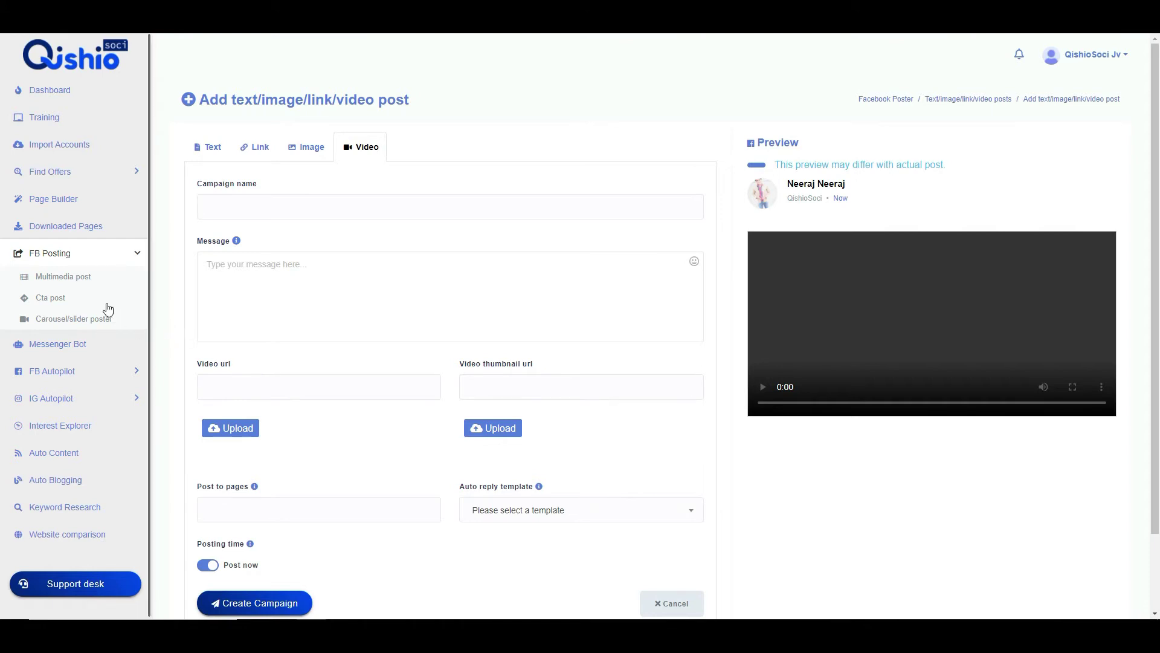
Collapse and re-expand FB Posting, then go to the Messenger Bot section
left_click(134, 255)
left_click(135, 257)
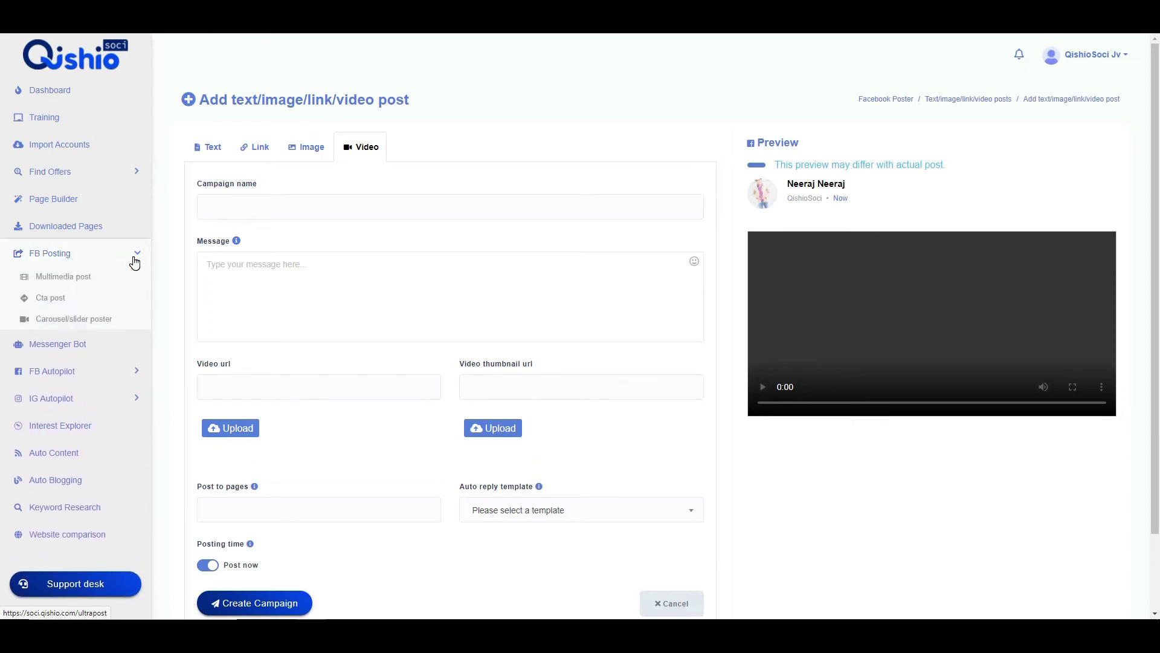
left_click(58, 344)
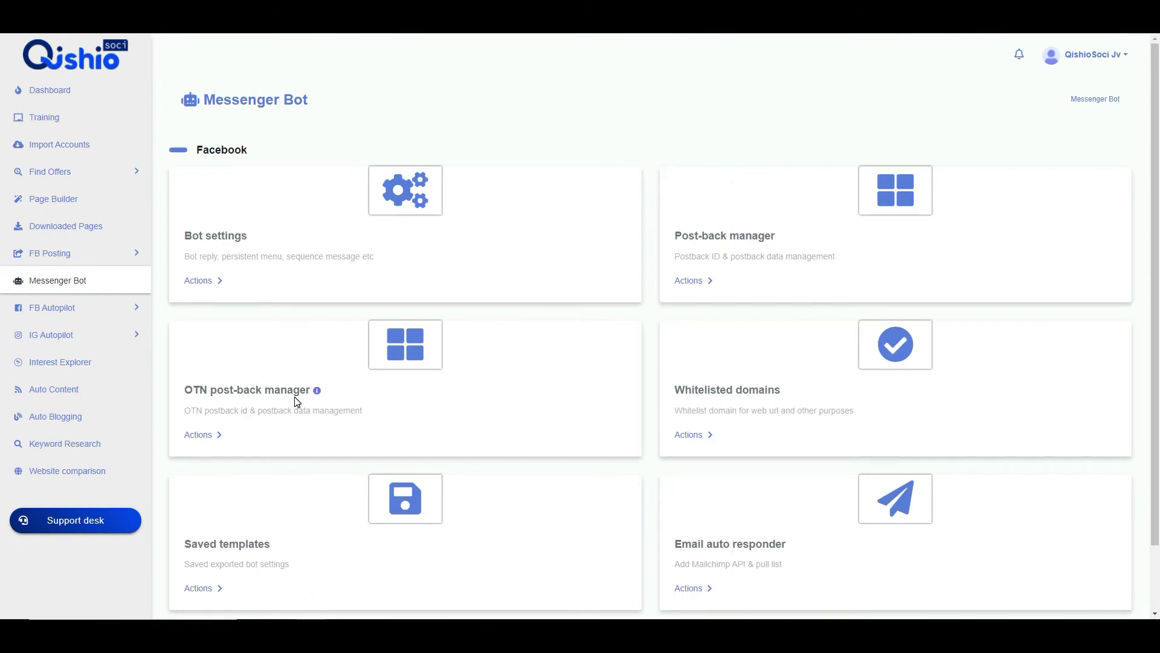
Scroll past the Messenger Bot cards and switch to the QishioSoci sales page tab
scroll(512, 452, "down", 2)
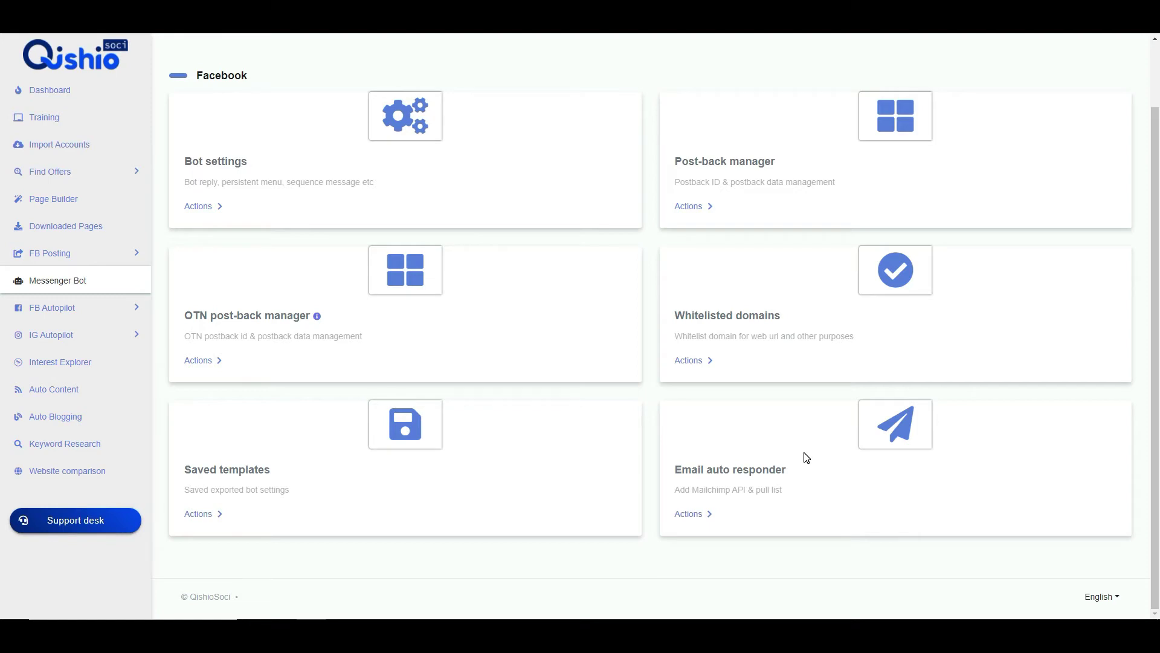
left_click(275, 34)
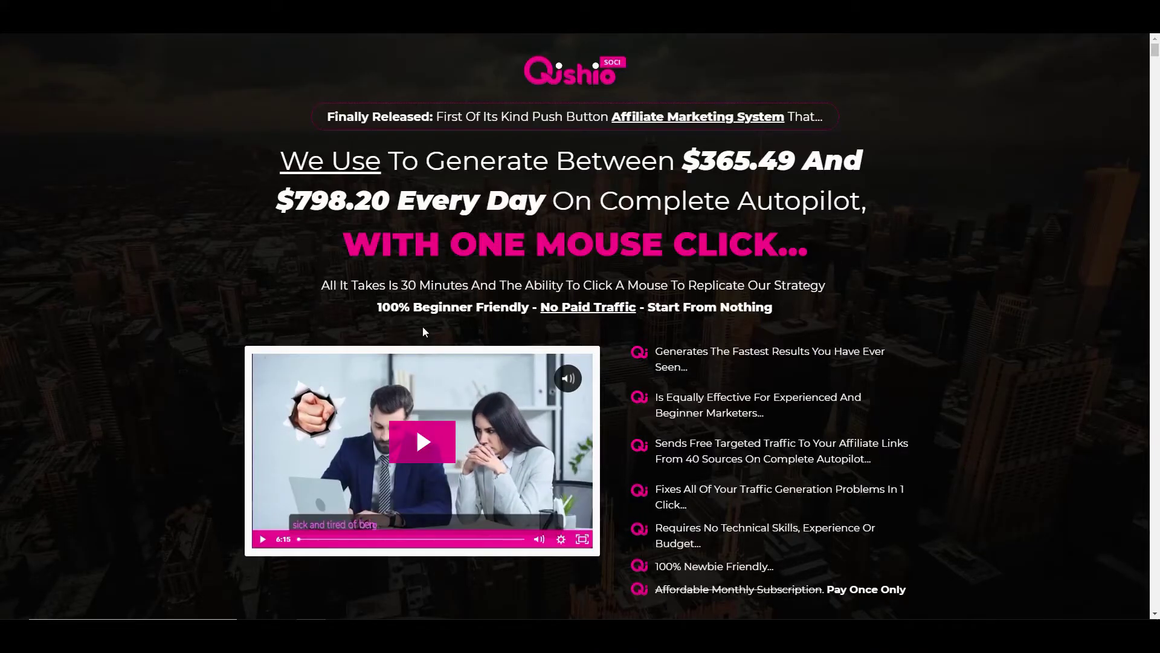
Highlight the '100% Beginner Friendly' and 'No Technical Skills' claims on the sales page
left_click_drag(381, 307, 493, 307)
left_click_drag(711, 527, 862, 528)
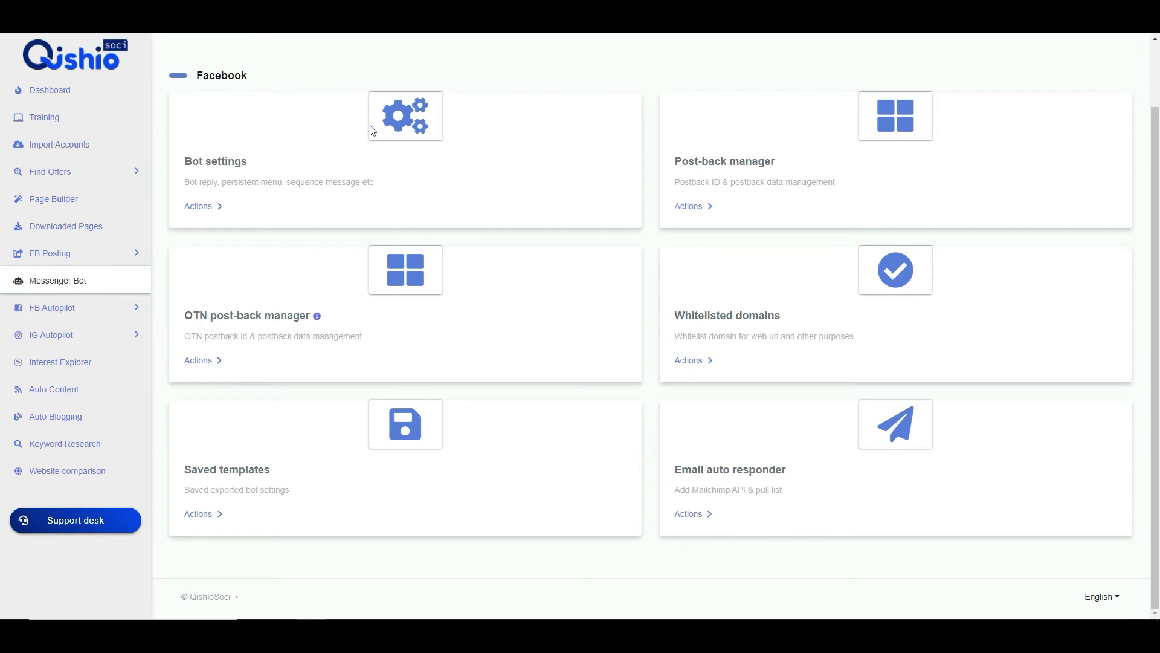
Review the two saved auto comment templates under FB Autopilot, then go to Interest Explorer
left_click(72, 313)
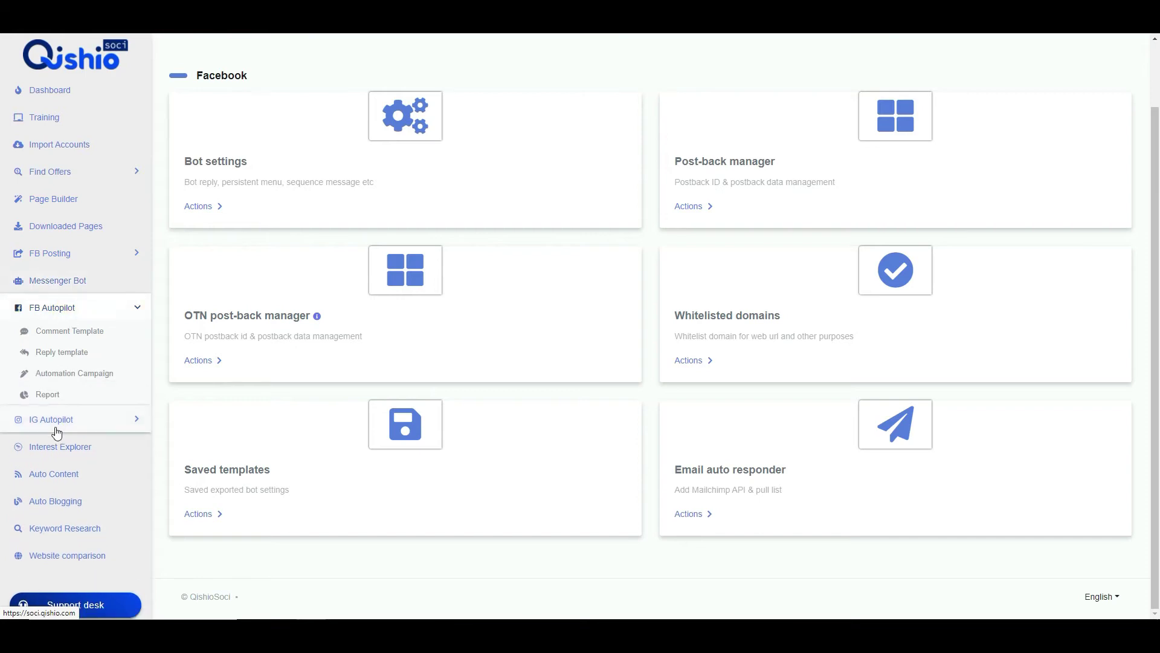
left_click(53, 331)
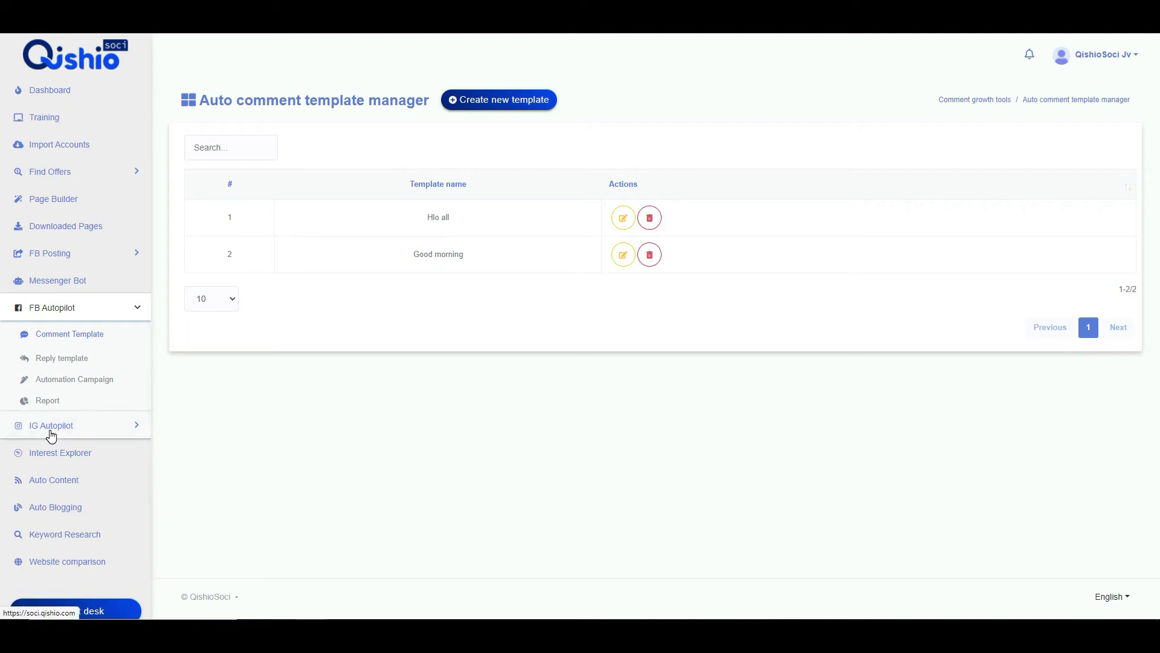
left_click(68, 458)
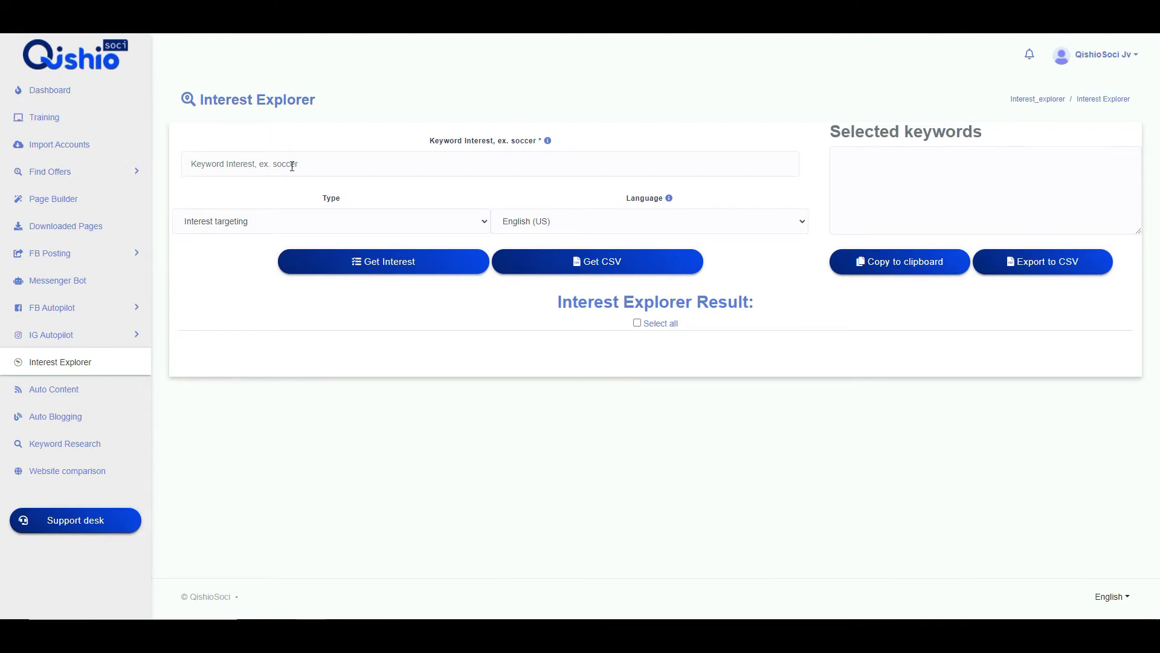
Search interests for 'affiliate marketing', fixing the typo, to get the 11943530-audience result
left_click(292, 165)
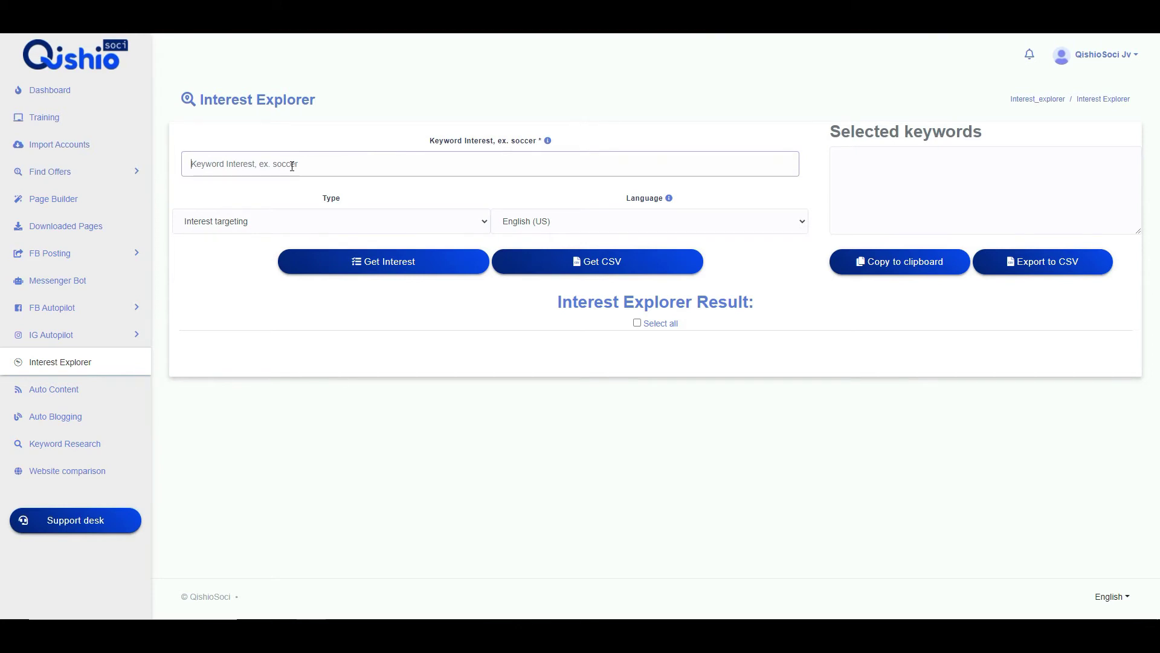
type("affiliate mar")
type("eting")
key("BackSpace")
key("BackSpace")
key("BackSpace")
key("BackSpace")
type("keting")
key("Return")
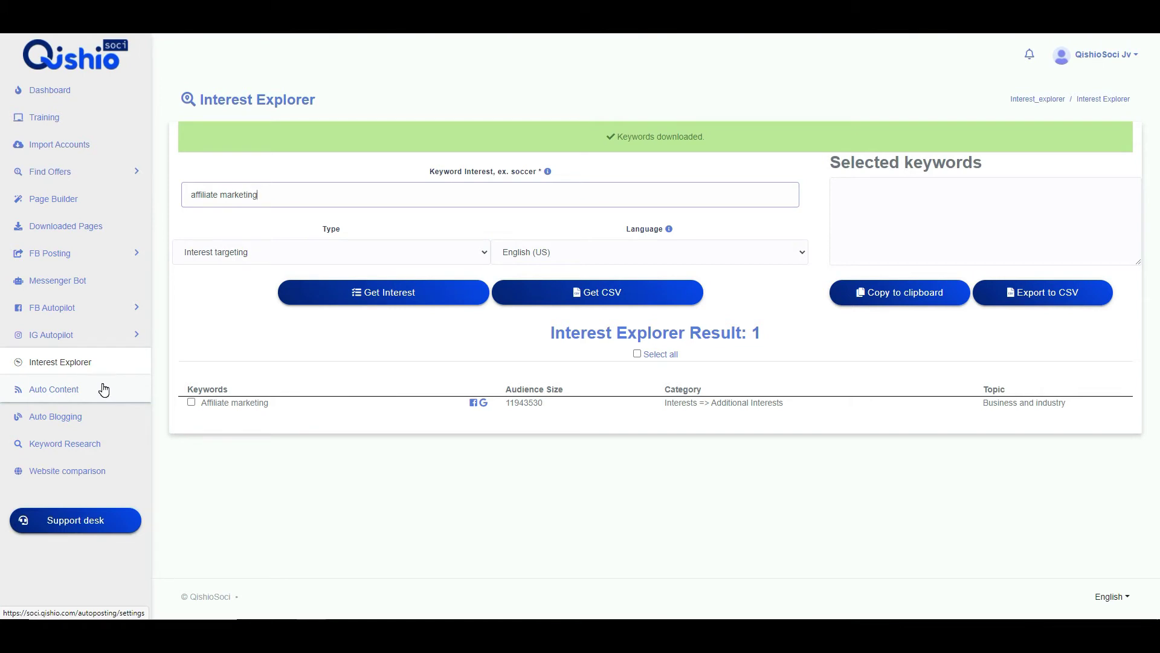
Check the empty RSS auto-posting feed list under Auto Content, then go to Auto Blogging
left_click(90, 390)
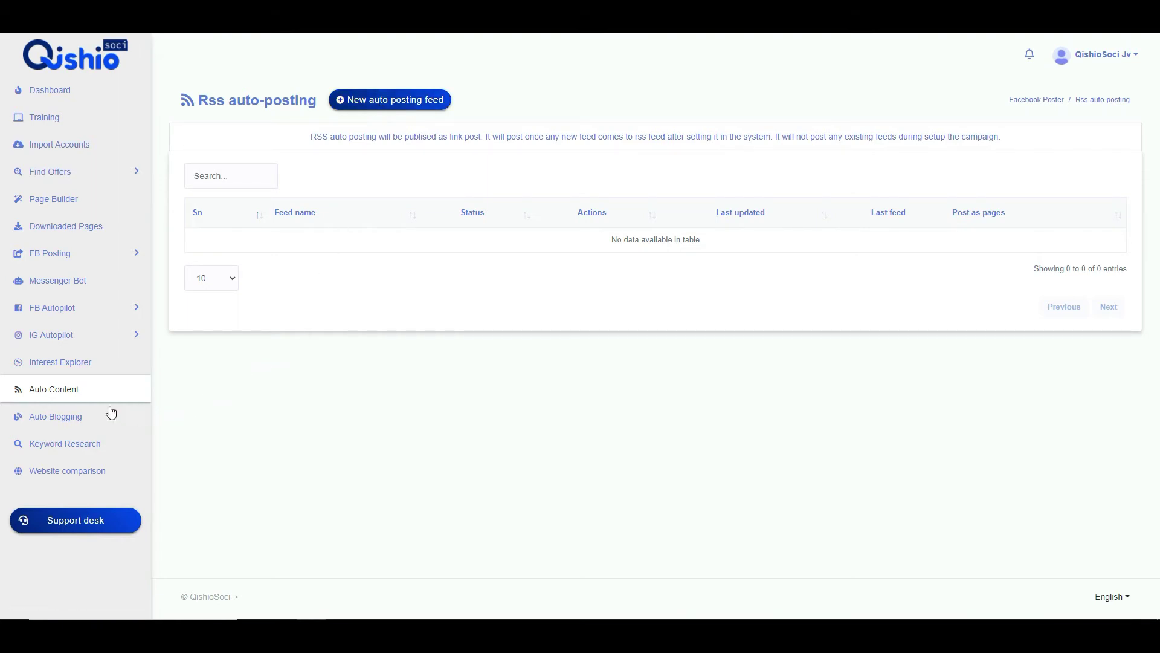
left_click(82, 416)
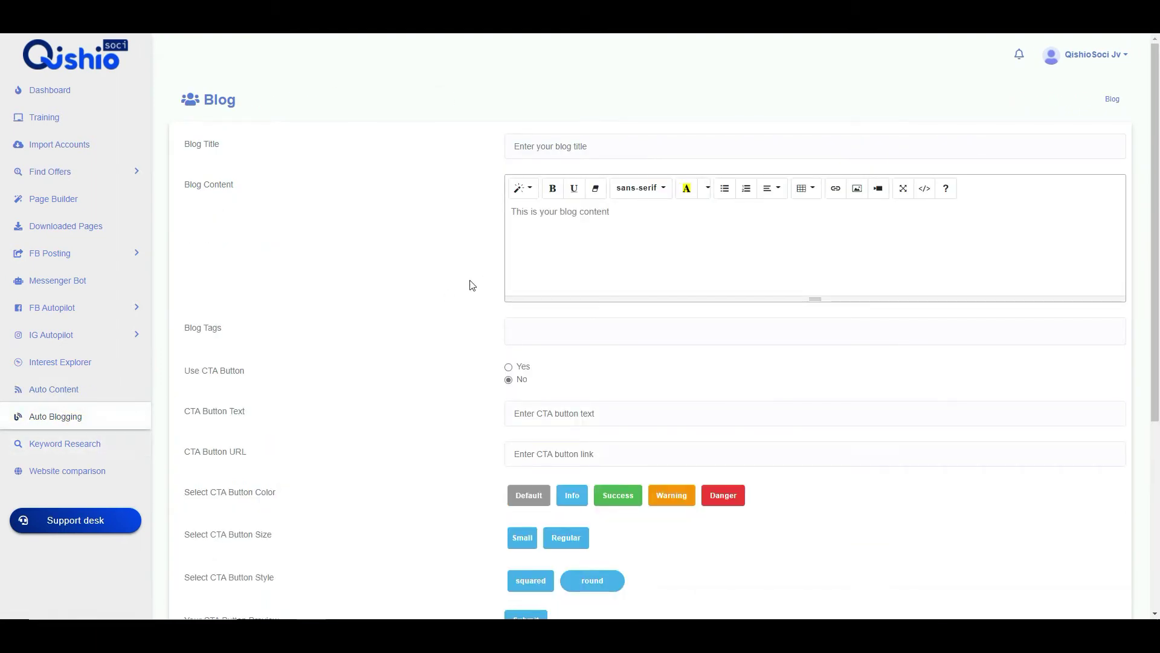
Look over the empty Blog form fields, then go to the Keyword Research suggestion page
left_click(524, 145)
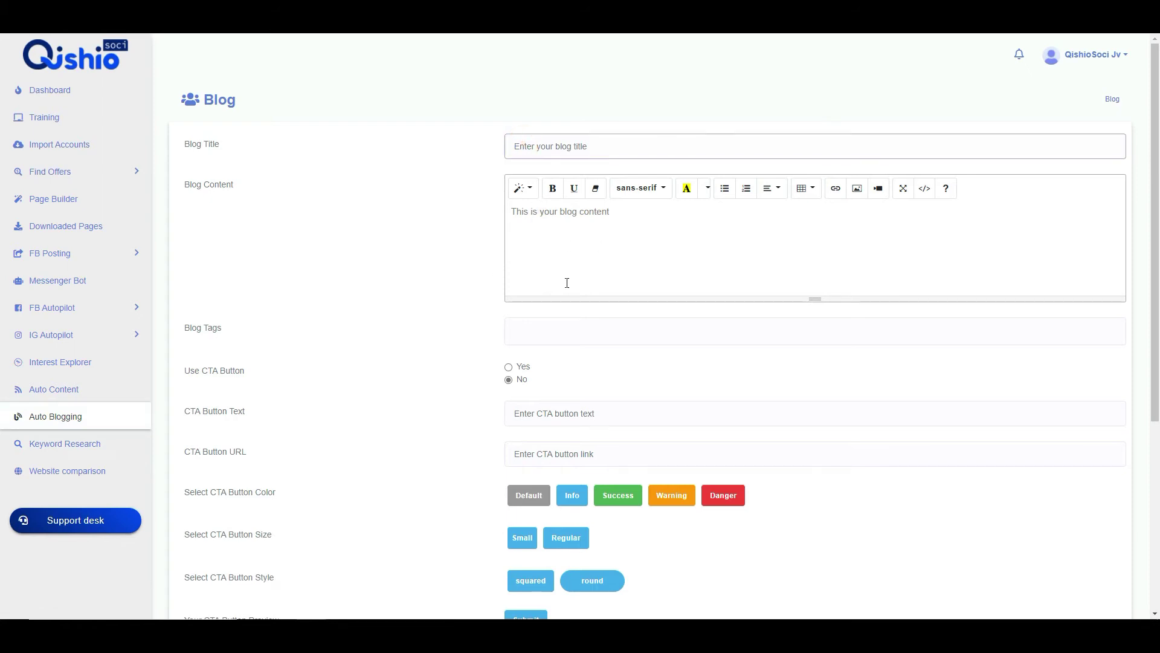
scroll(281, 453, "down", 4)
scroll(396, 421, "up", 3)
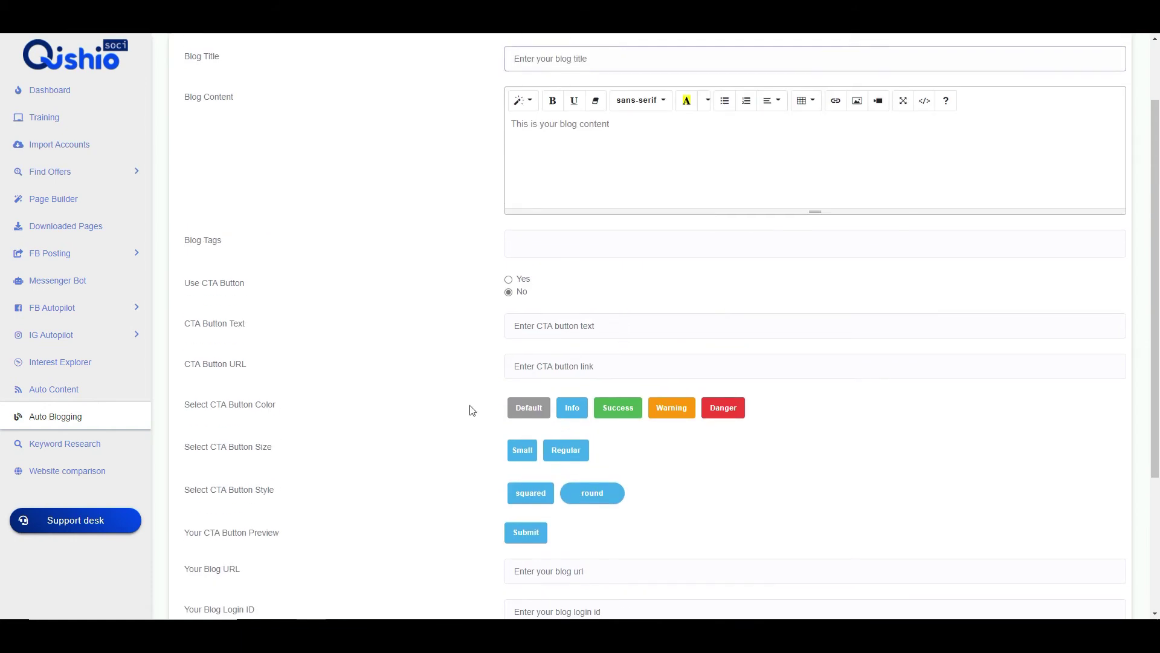
scroll(467, 407, "down", 3)
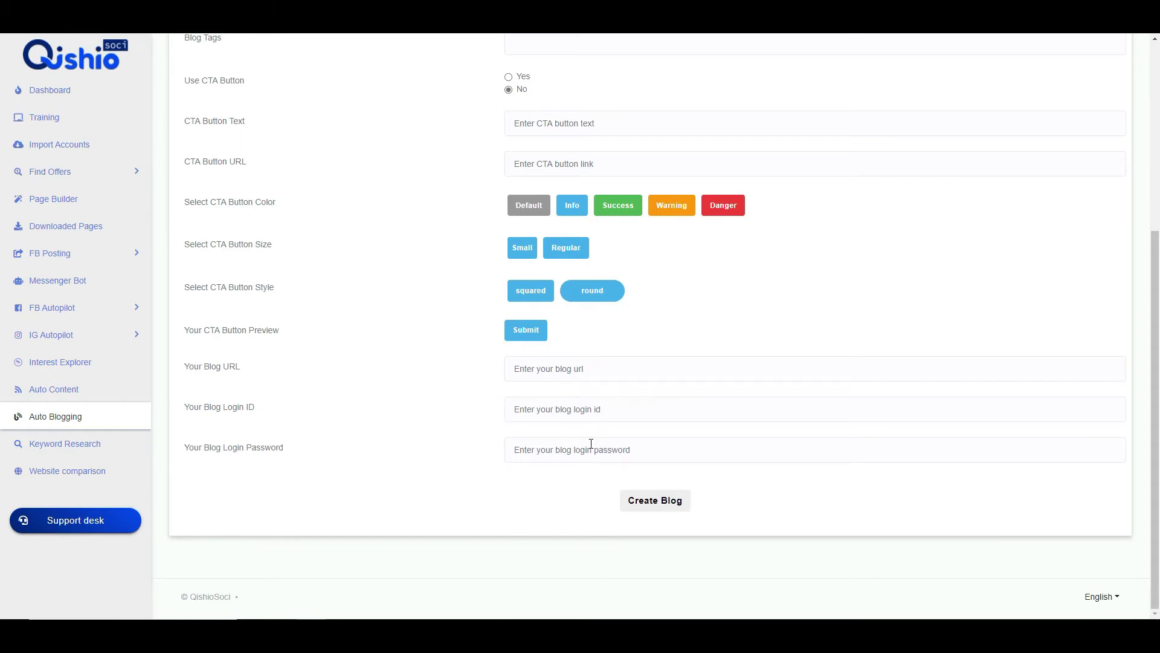
scroll(449, 462, "up", 5)
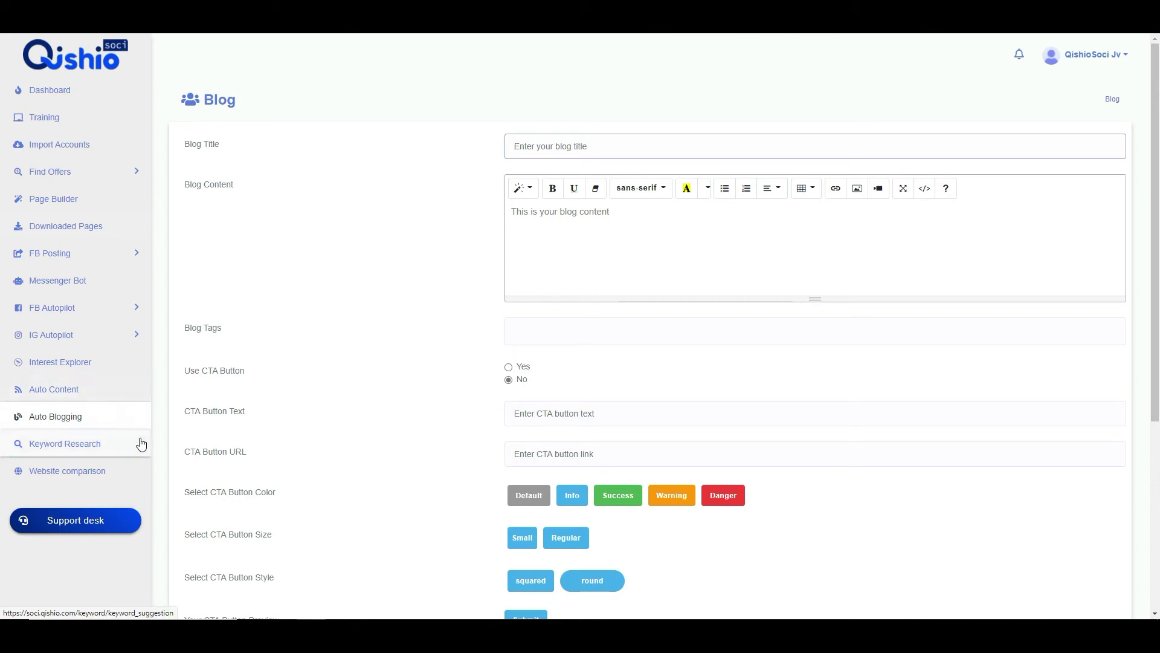
left_click(82, 445)
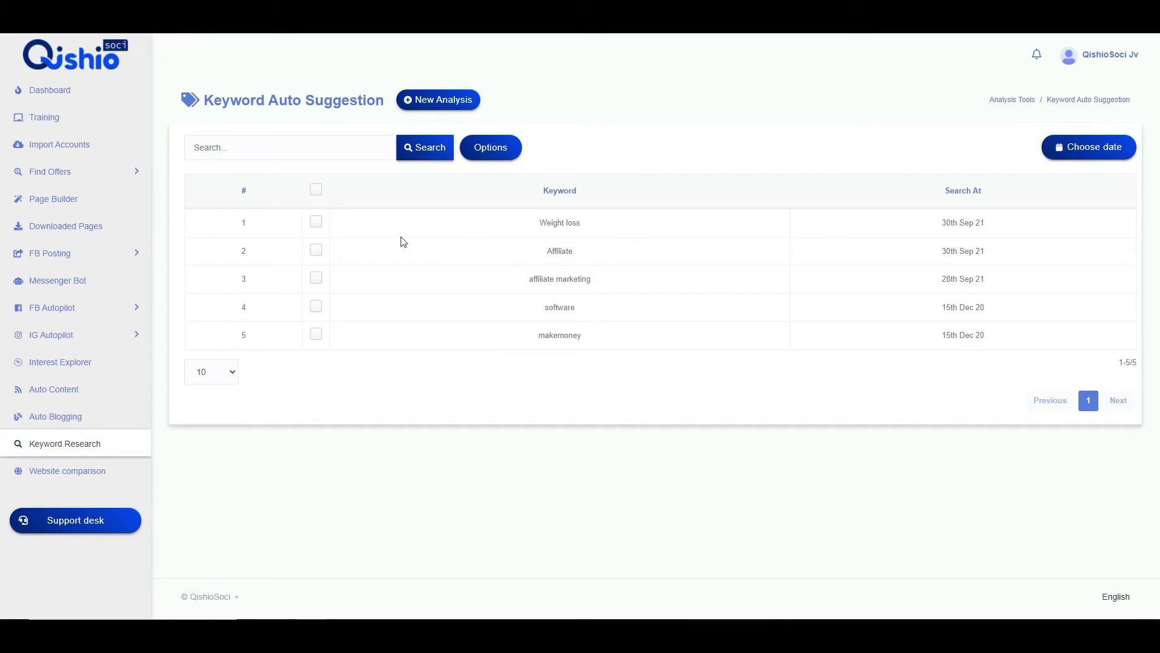
Filter the saved keywords by 'weight loss' and glance at the download/delete options
left_click(274, 152)
type("w")
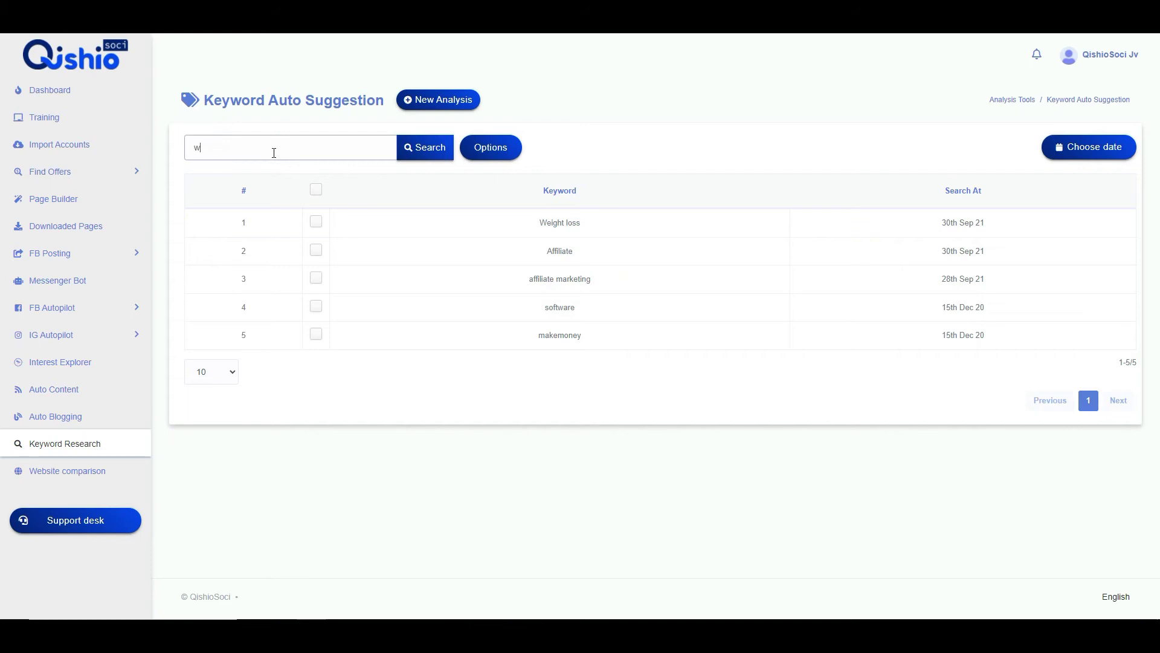
left_click(561, 223)
left_click(316, 221)
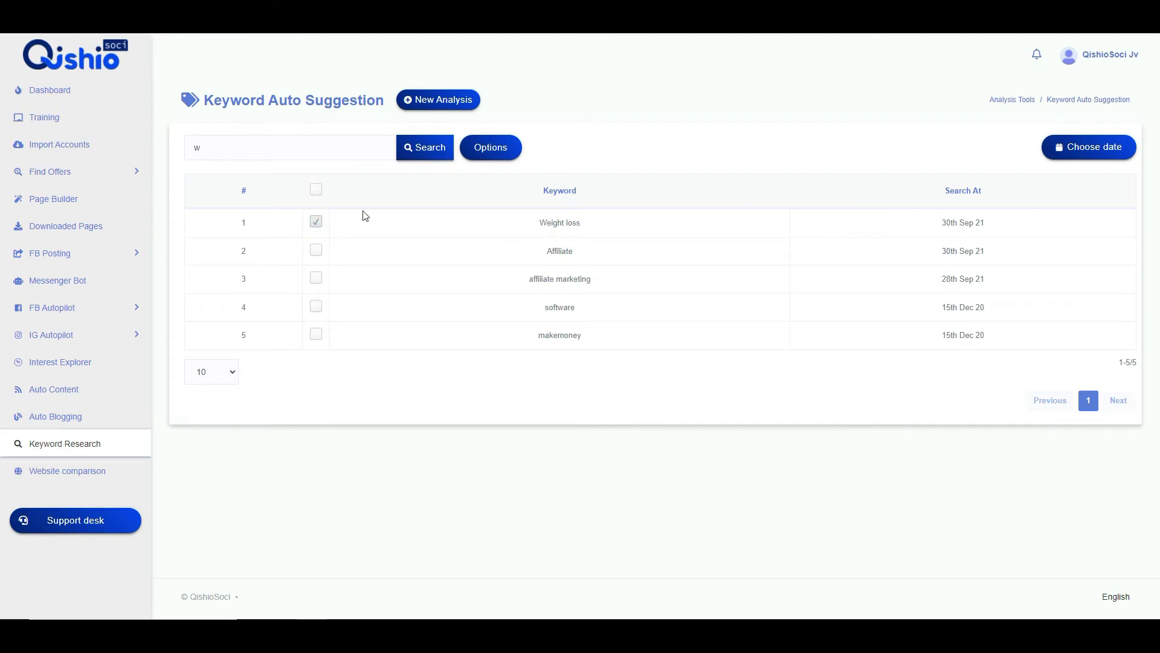
left_click_drag(236, 153, 184, 157)
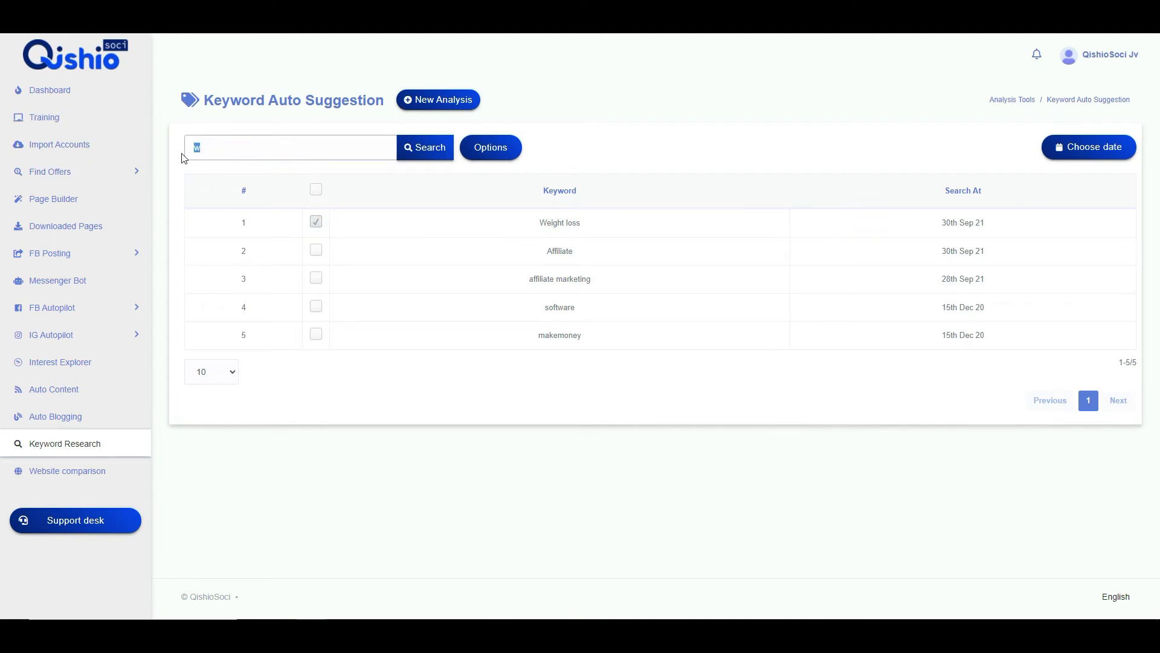
type("weight loss")
left_click(419, 147)
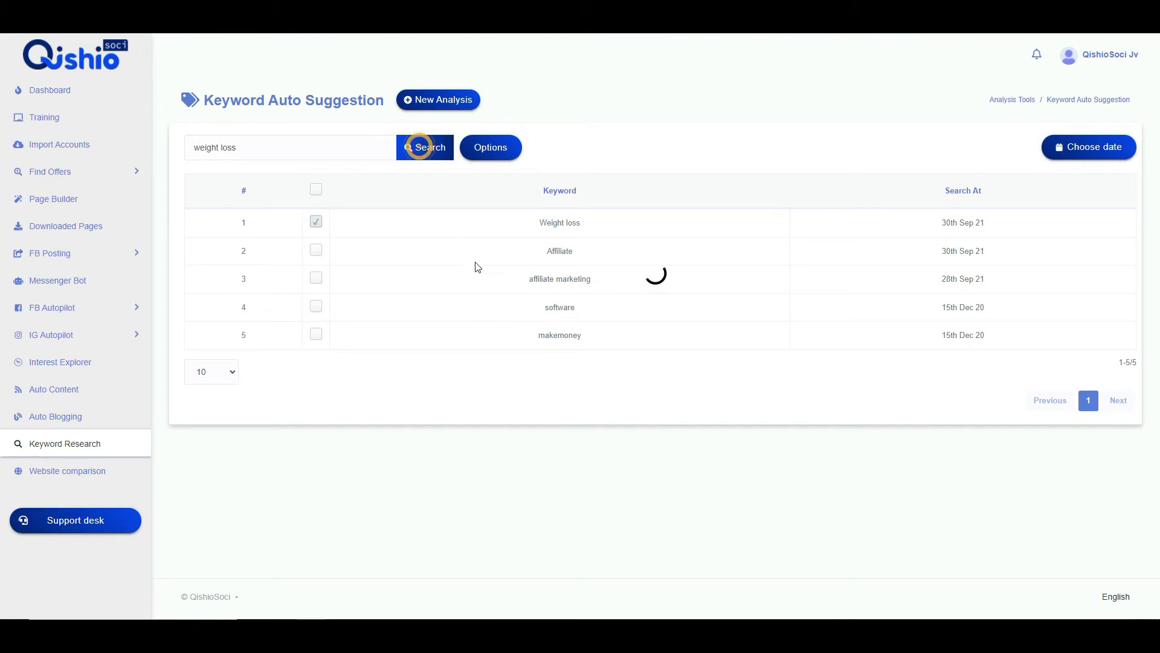
left_click(572, 222)
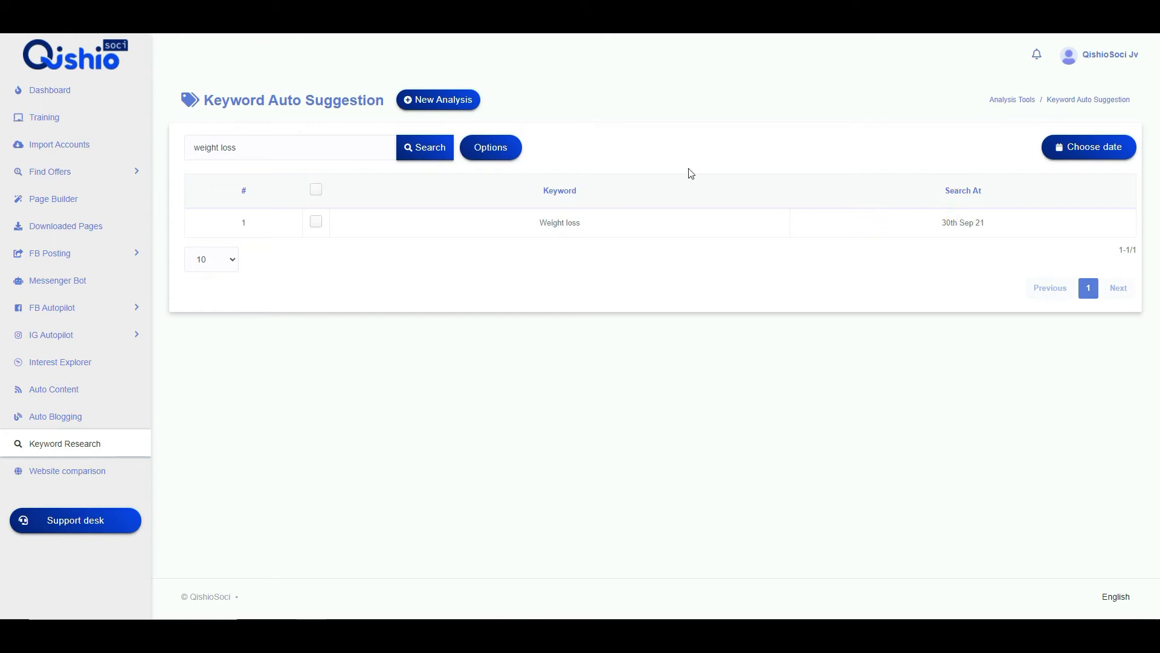
left_click(491, 160)
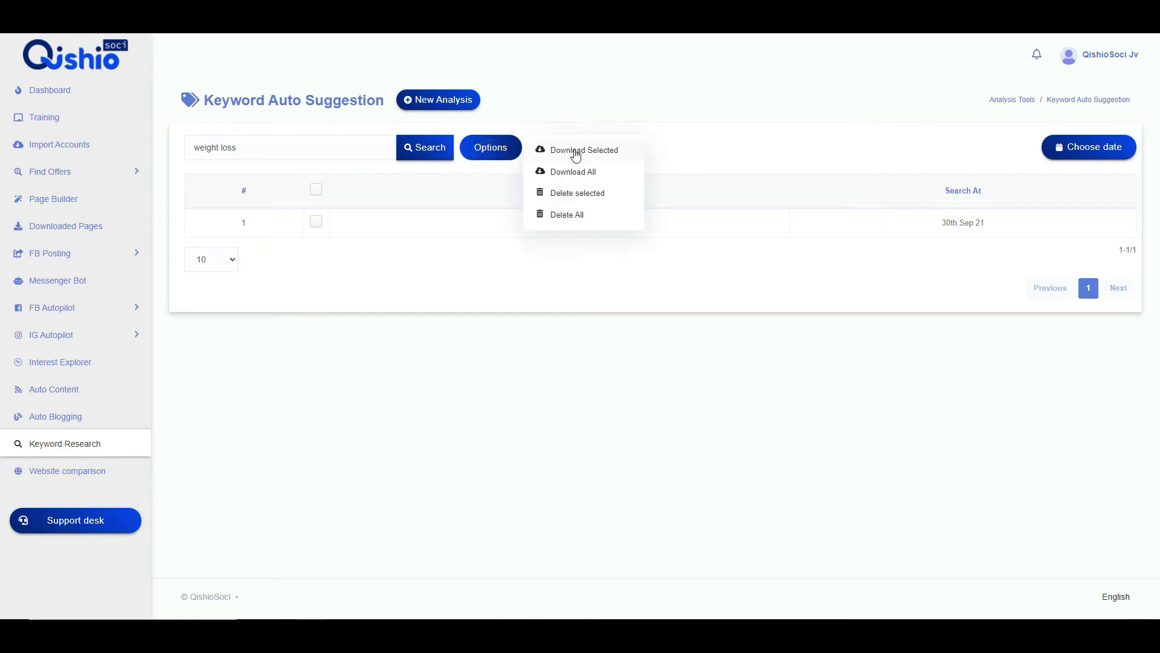
left_click(481, 350)
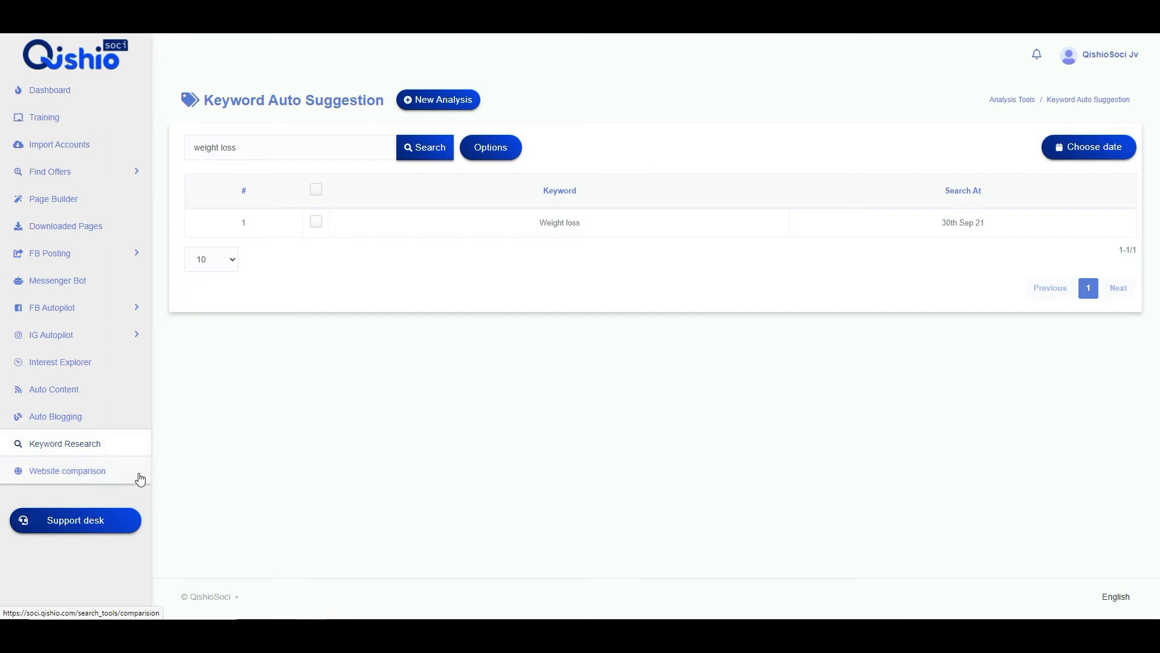
left_click(101, 472)
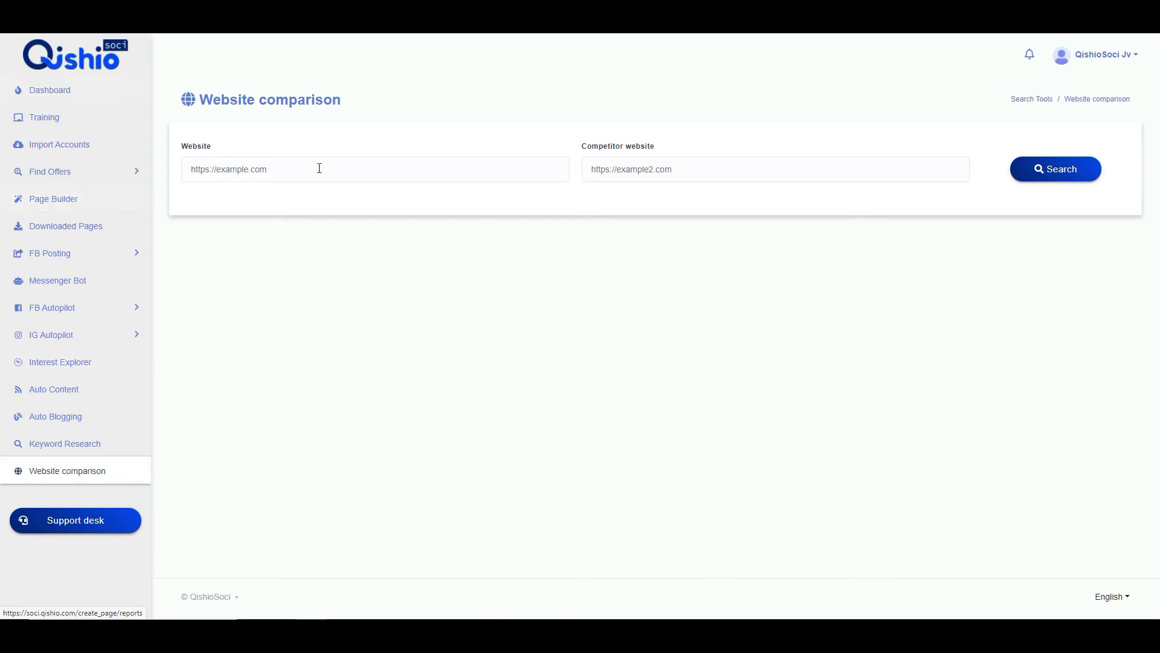
left_click(275, 171)
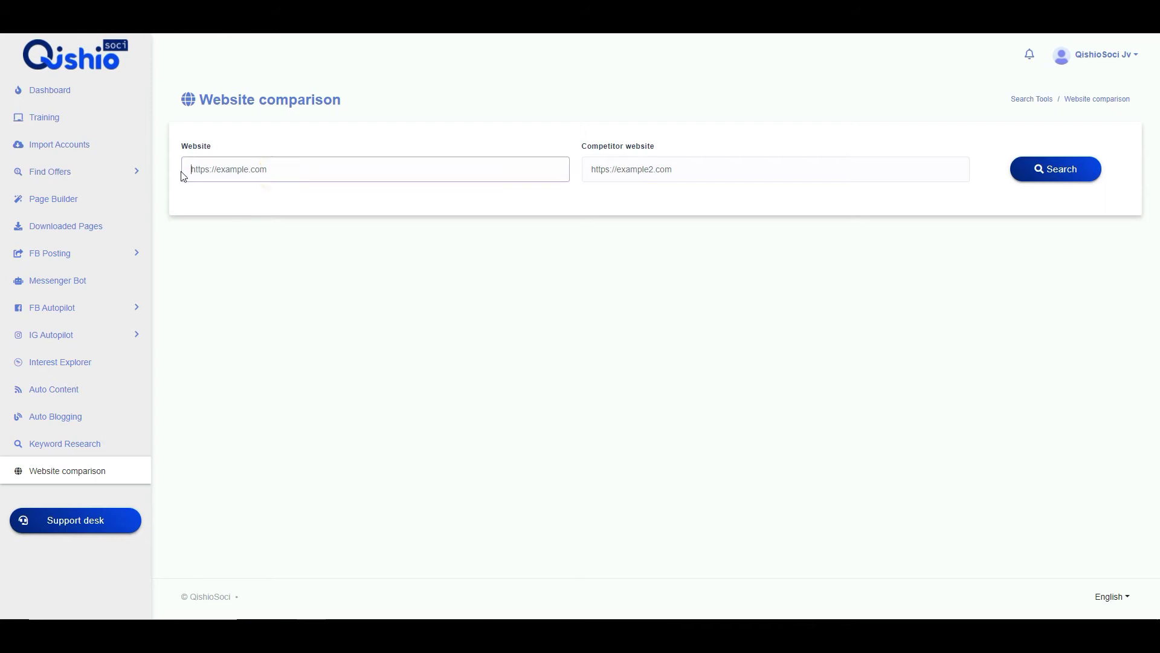
left_click(266, 167)
type("www.amazon.co.uk")
left_click(653, 164)
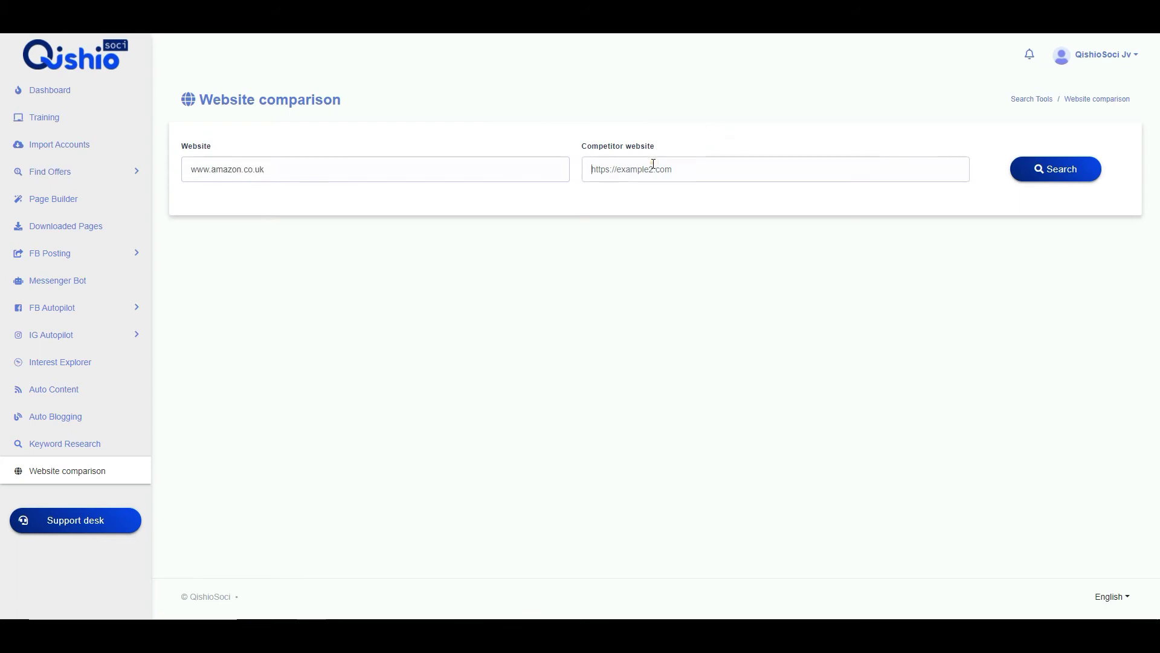
type("www.goog")
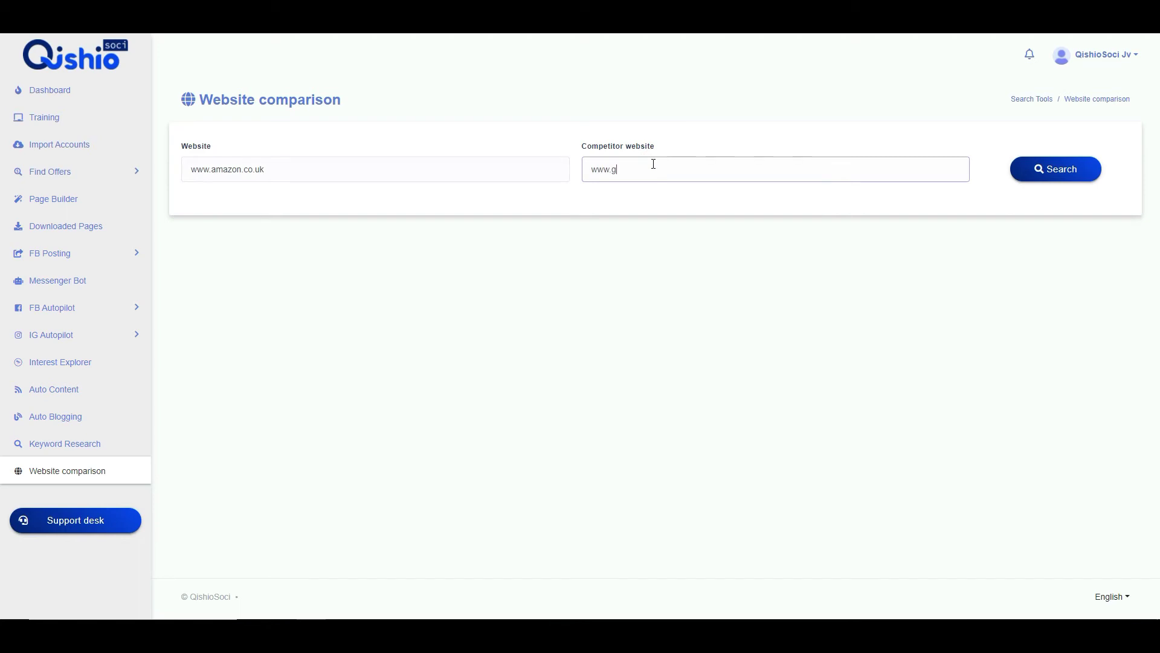
type("le.cp")
key("BackSpace")
type("om")
left_click(1083, 167)
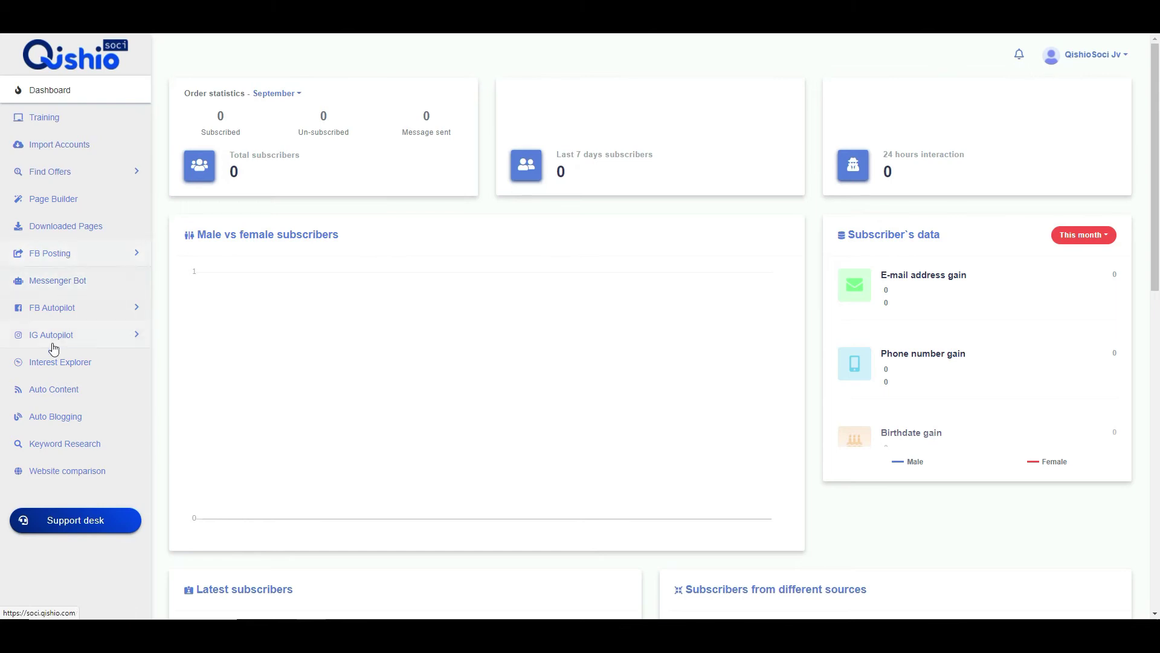
Open Messenger Bot under FB Posting and scroll through its six bot tool cards
left_click(50, 258)
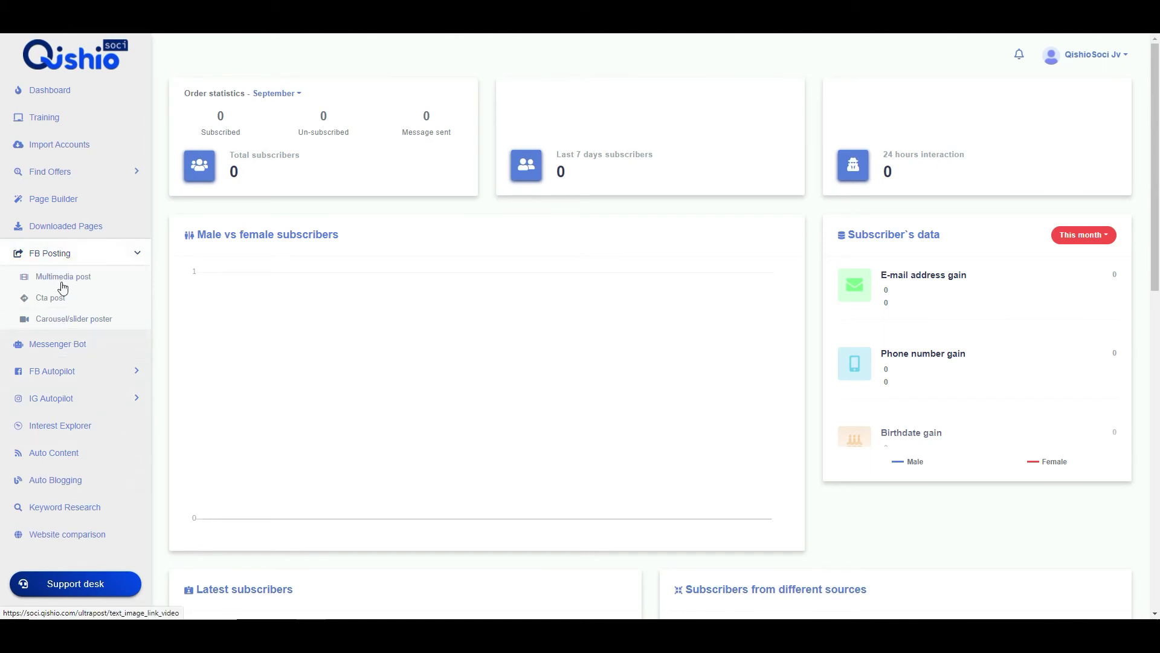
left_click(73, 346)
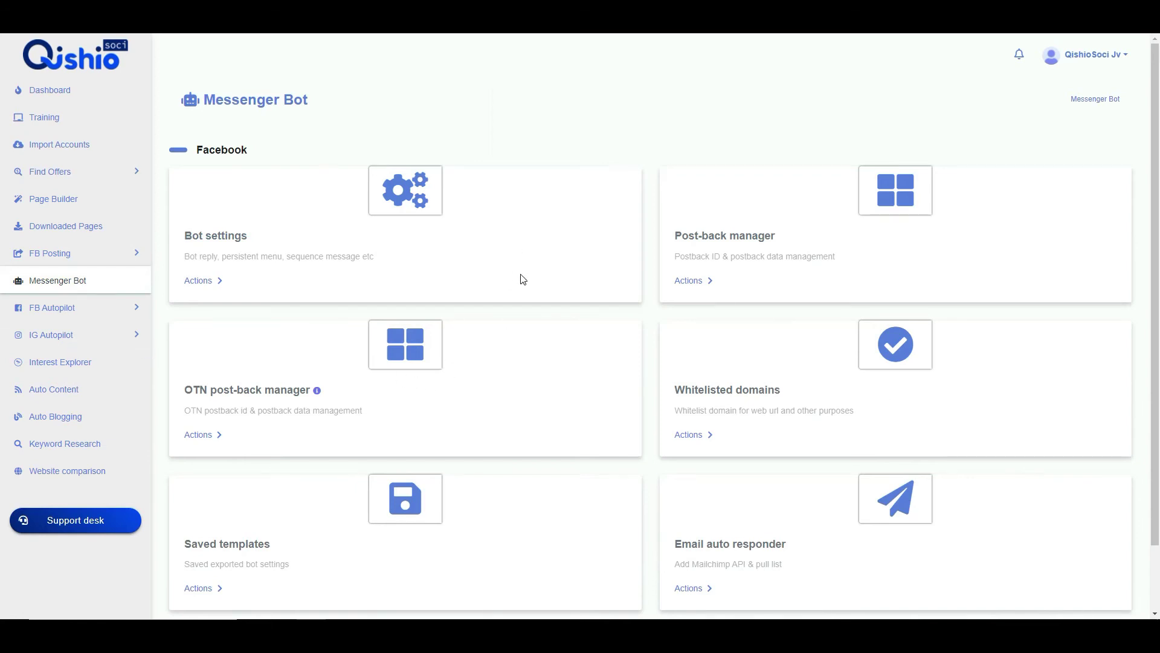
scroll(656, 283, "down", 2)
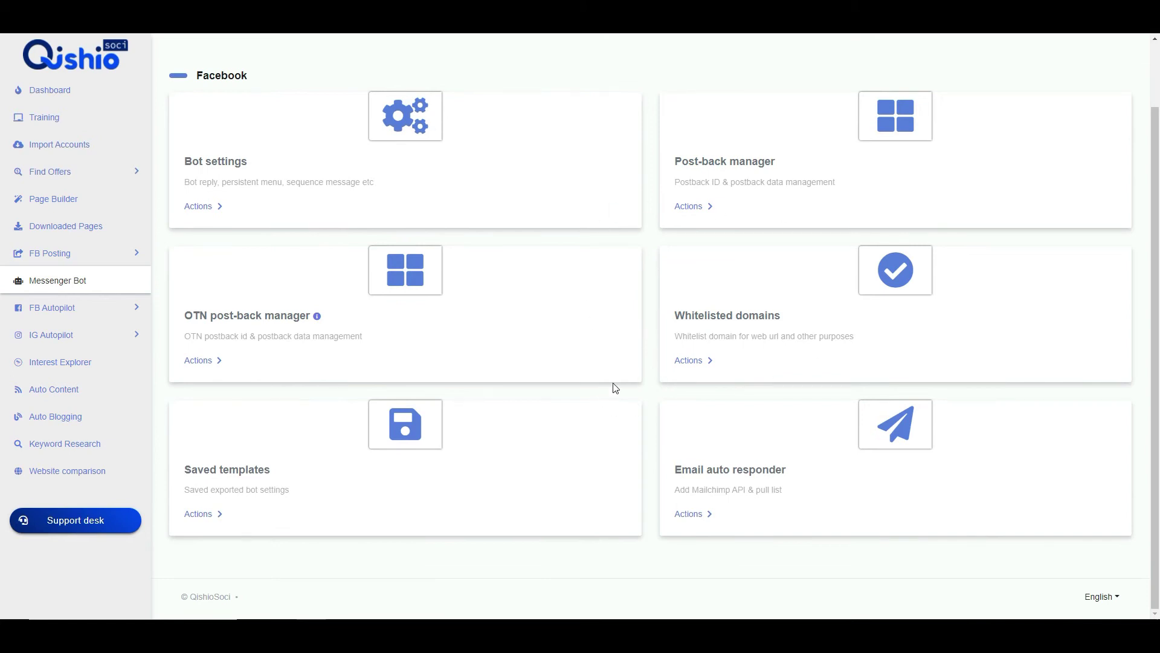
View the two saved download links in Downloaded Pages, then expand IG Autopilot
left_click(48, 225)
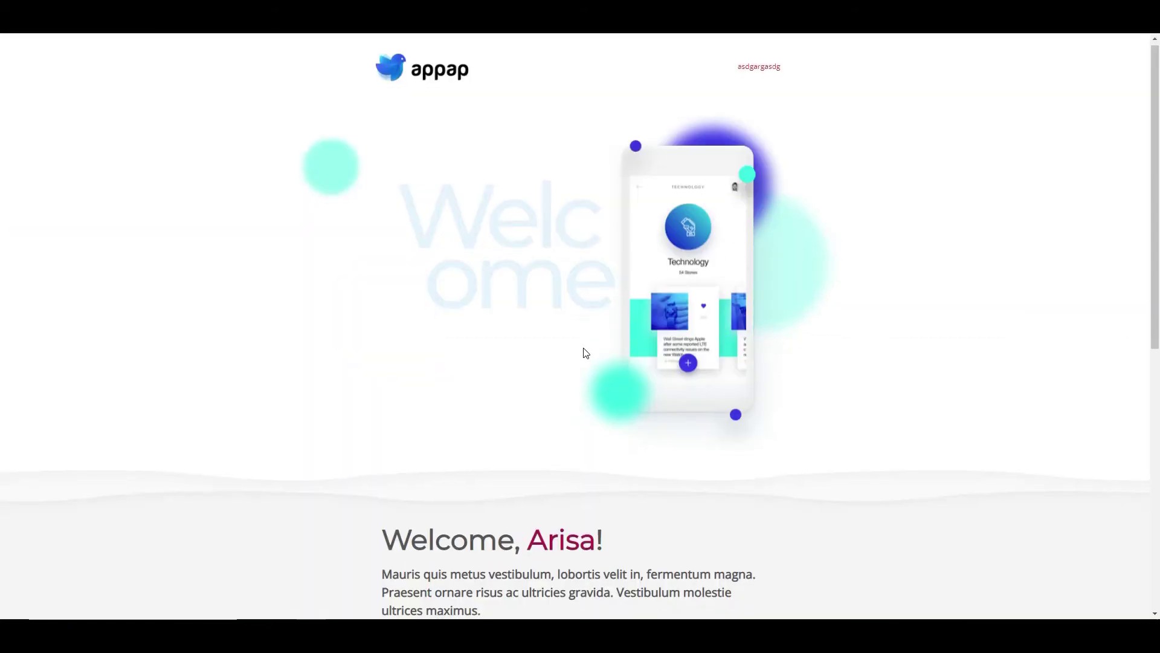
scroll(585, 352, "down", 8)
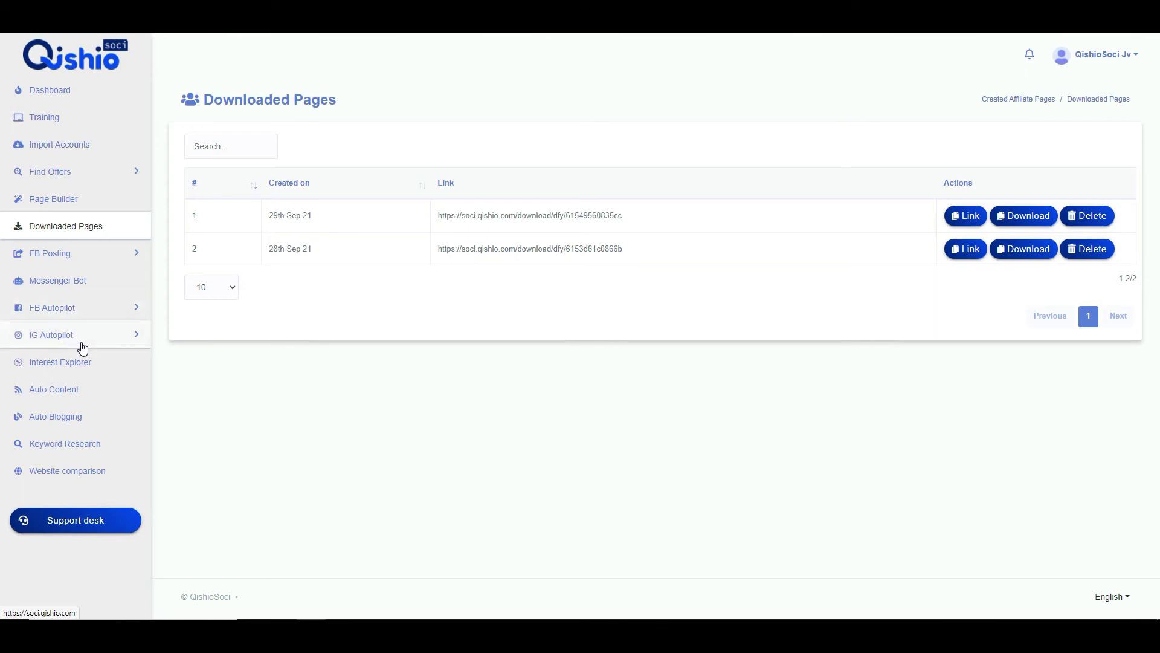
left_click(81, 345)
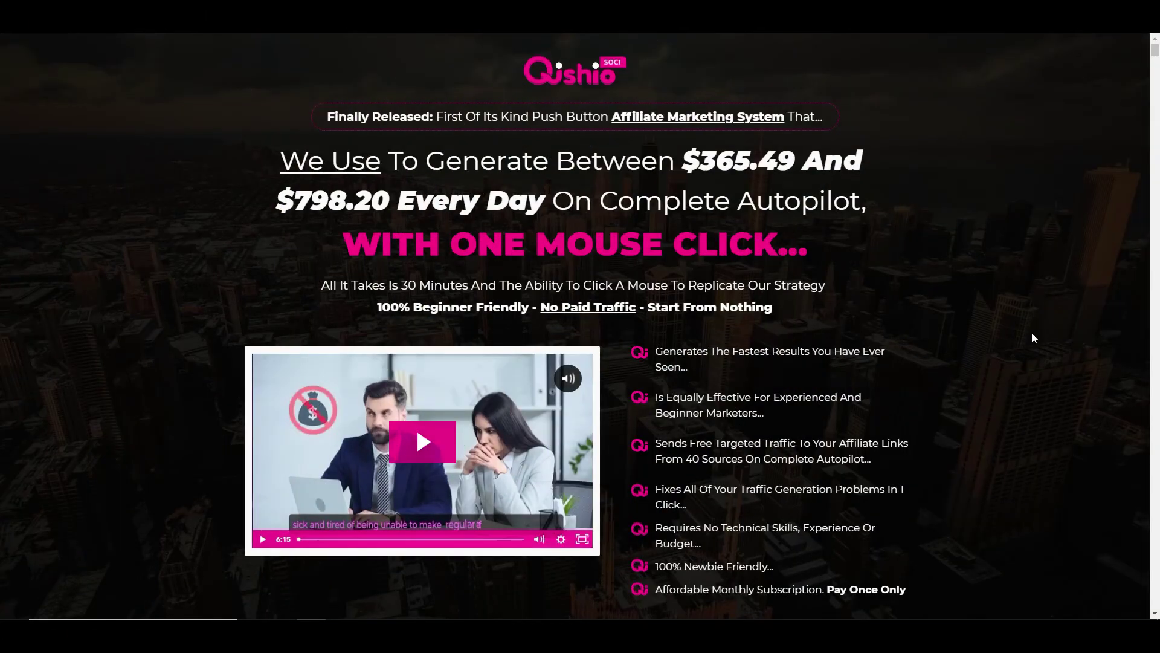
Scroll the $17 sales page to the 'Take A Look At What Successful Marketers Had To Say' testimonials
scroll(1032, 338, "down", 5)
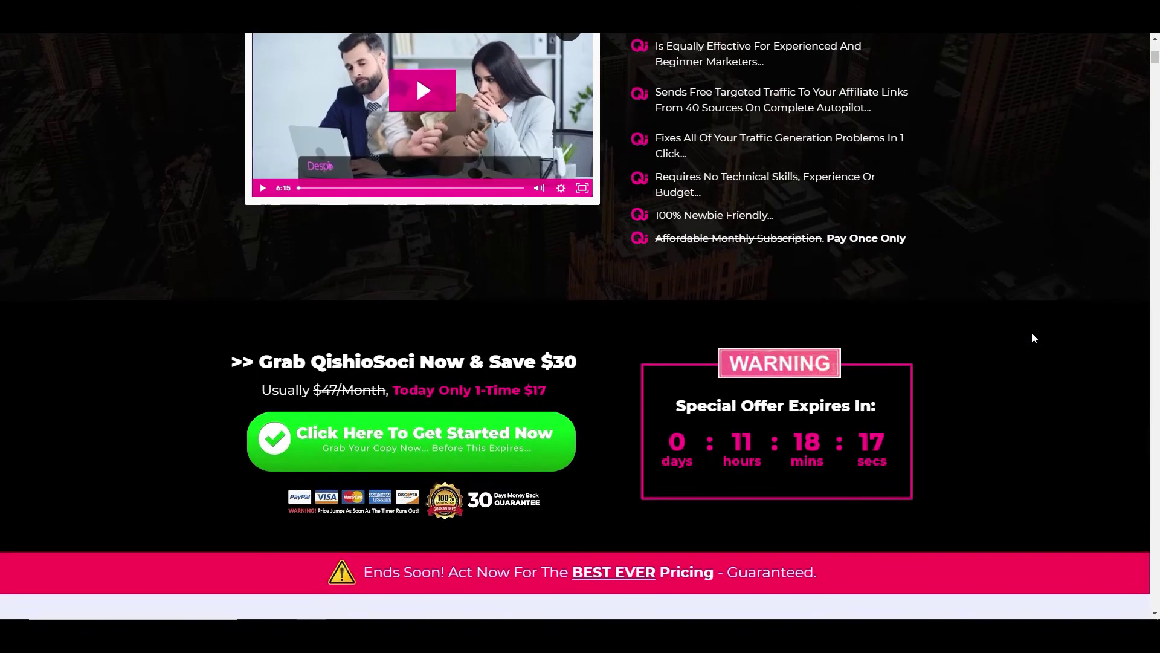
scroll(1032, 333, "down", 4)
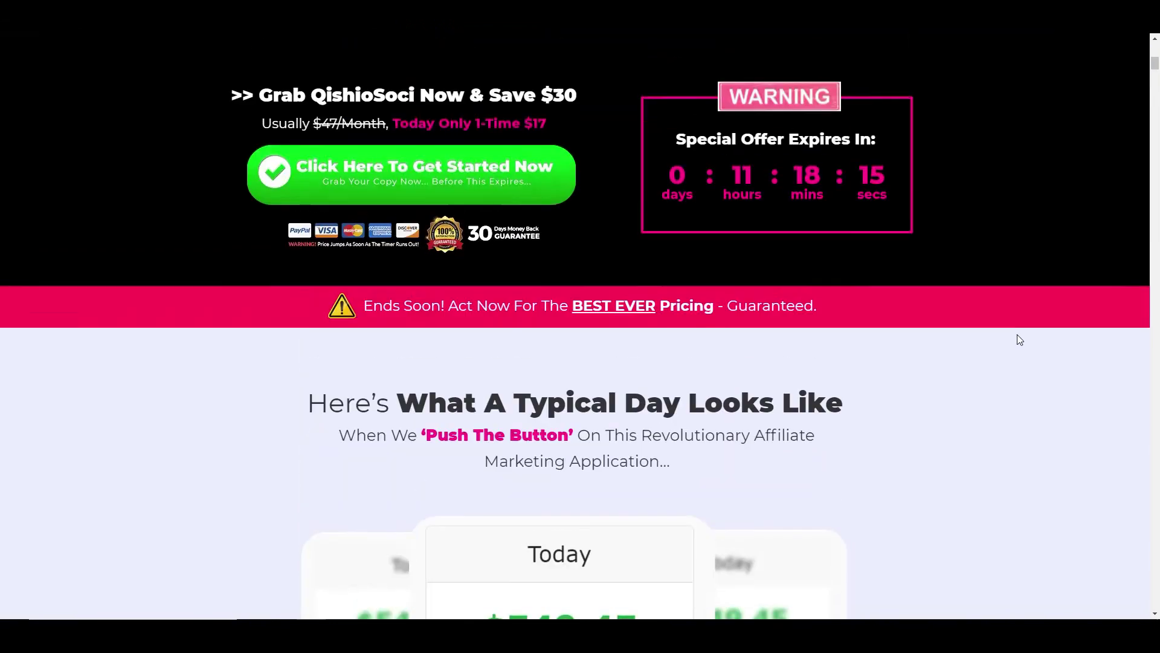
scroll(1020, 340, "up", 7)
scroll(969, 455, "down", 2)
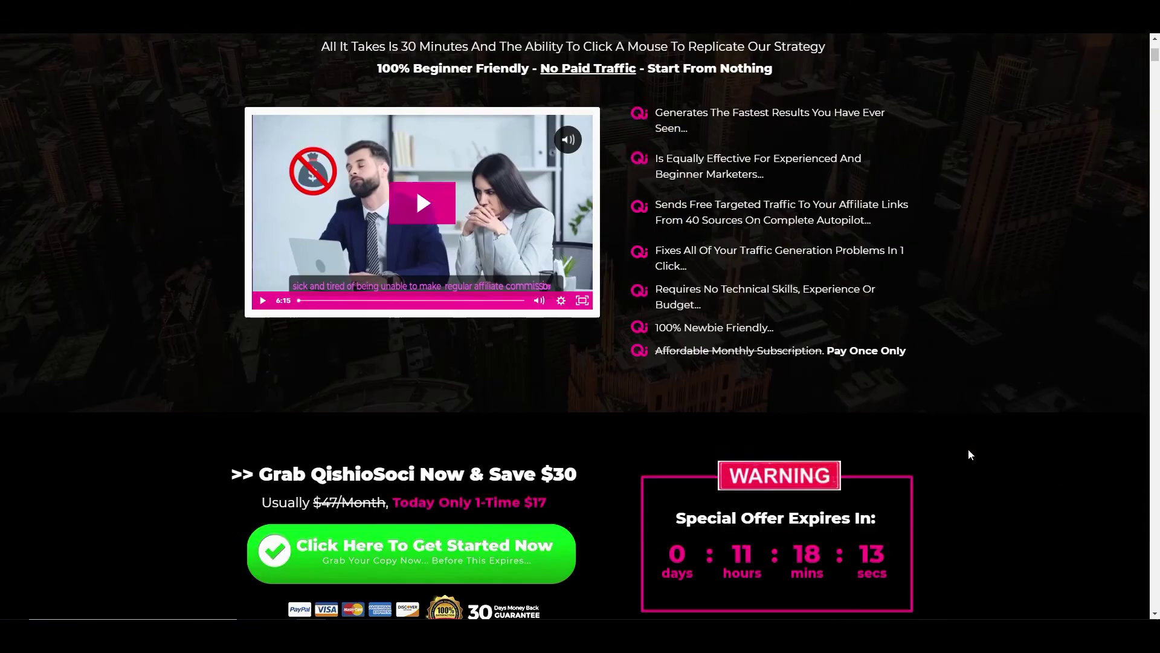
scroll(970, 454, "down", 4)
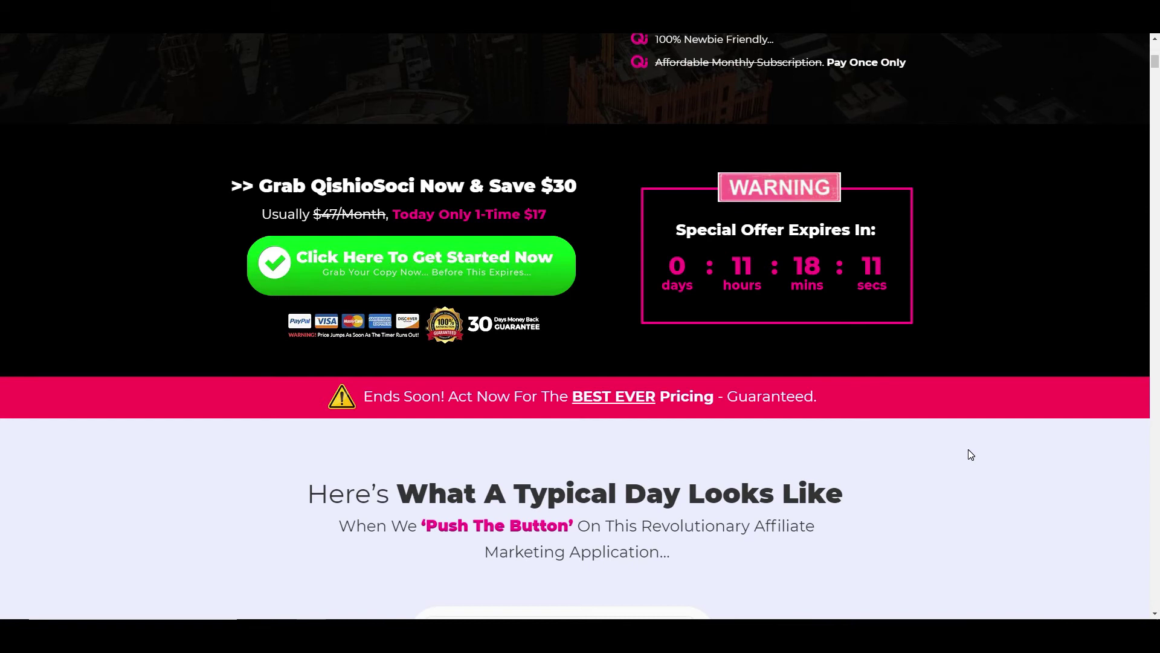
scroll(969, 454, "down", 6)
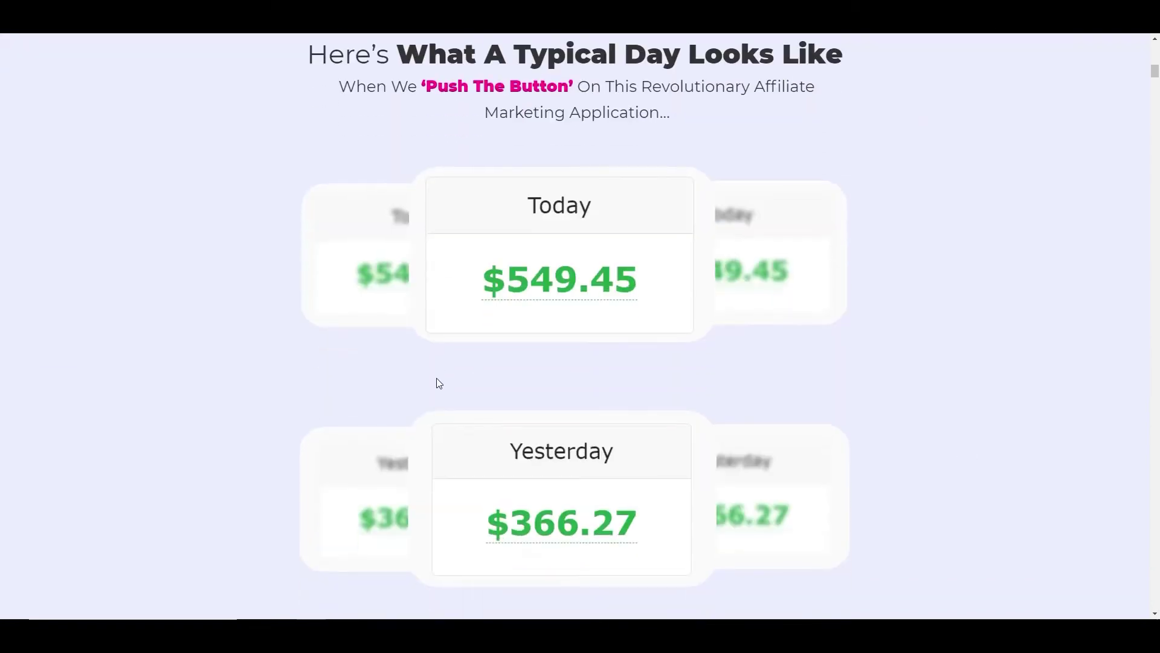
scroll(842, 328, "down", 3)
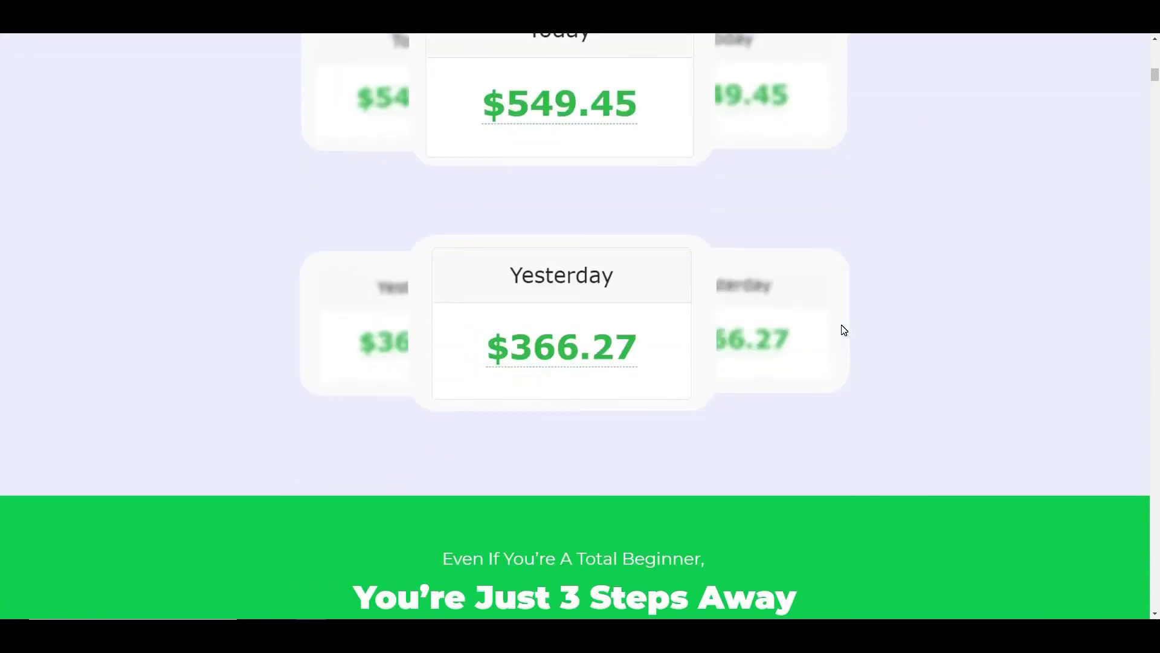
scroll(844, 330, "down", 4)
scroll(844, 329, "up", 4)
scroll(982, 314, "up", 3)
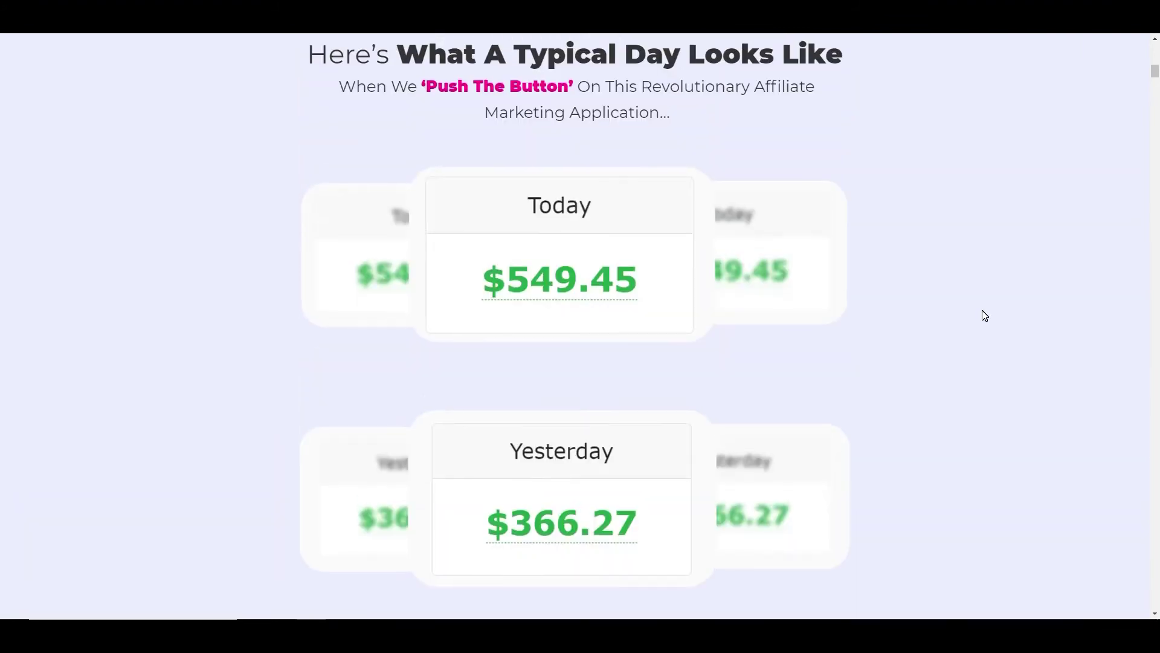
scroll(985, 315, "down", 13)
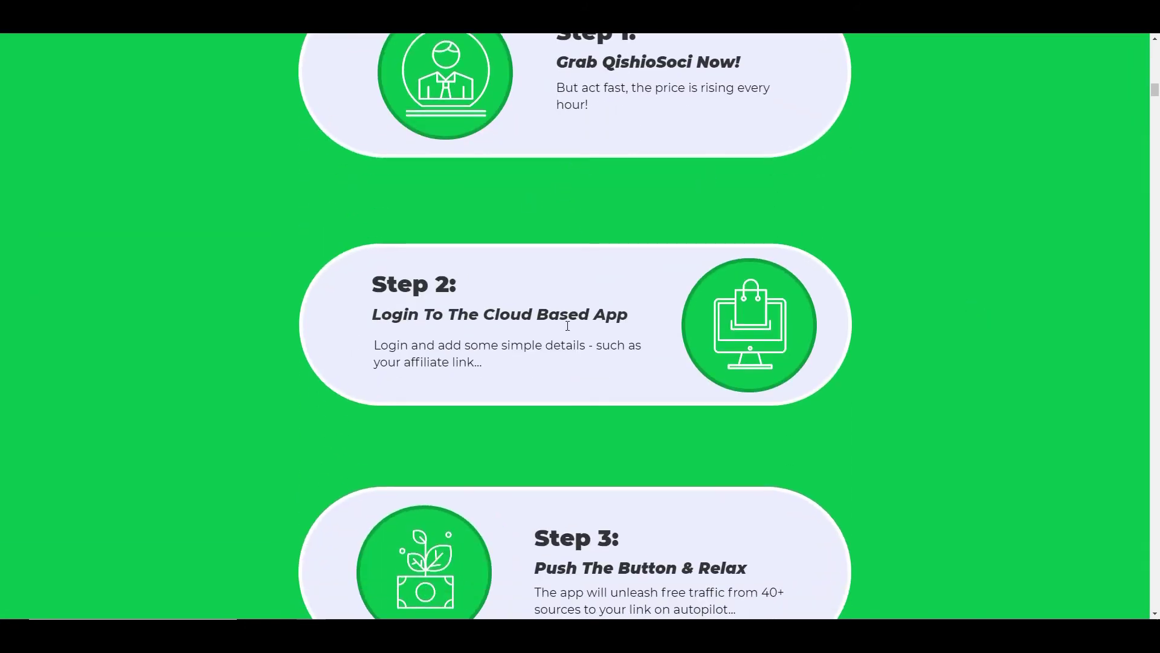
scroll(849, 328, "down", 7)
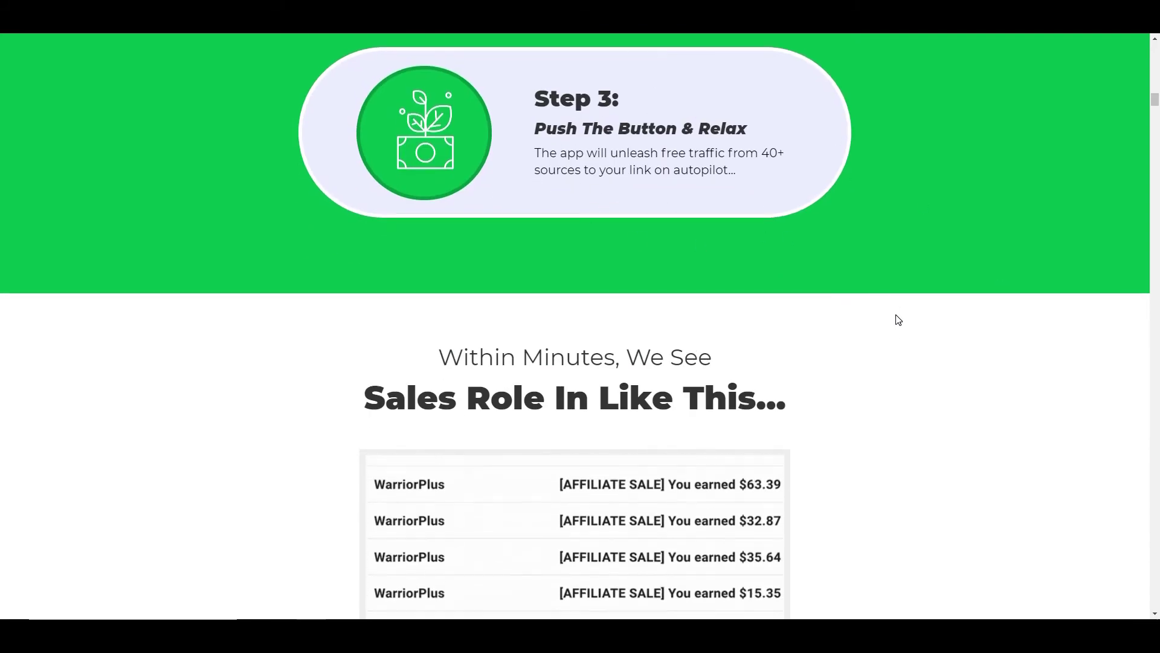
scroll(898, 319, "down", 6)
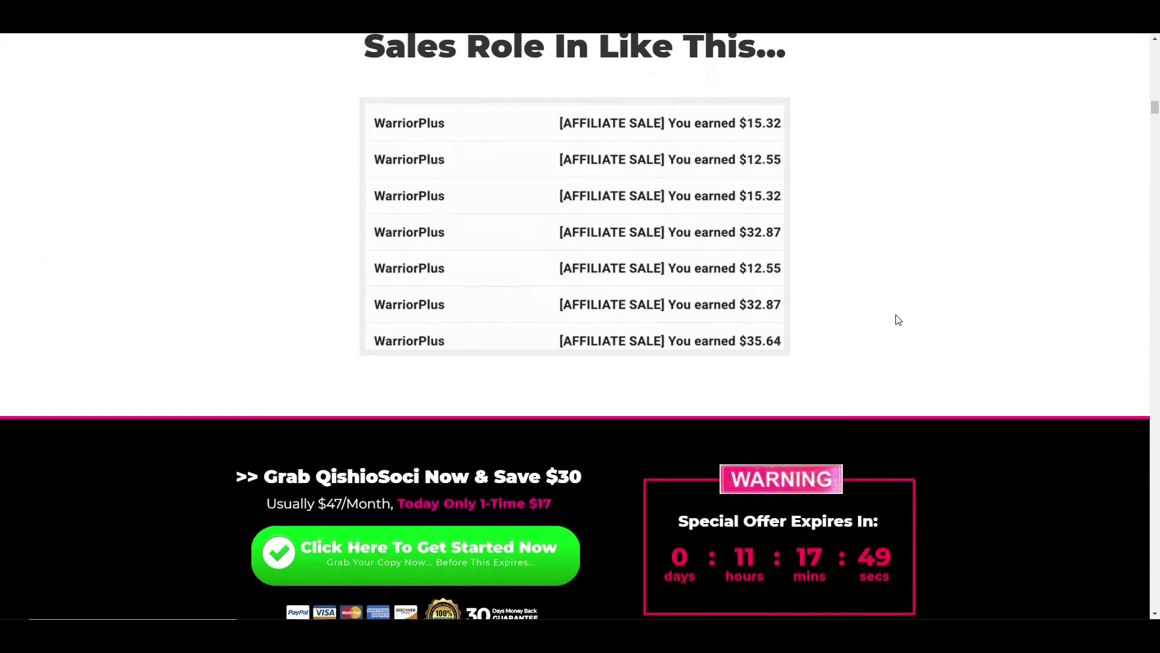
scroll(898, 320, "down", 6)
scroll(898, 319, "down", 7)
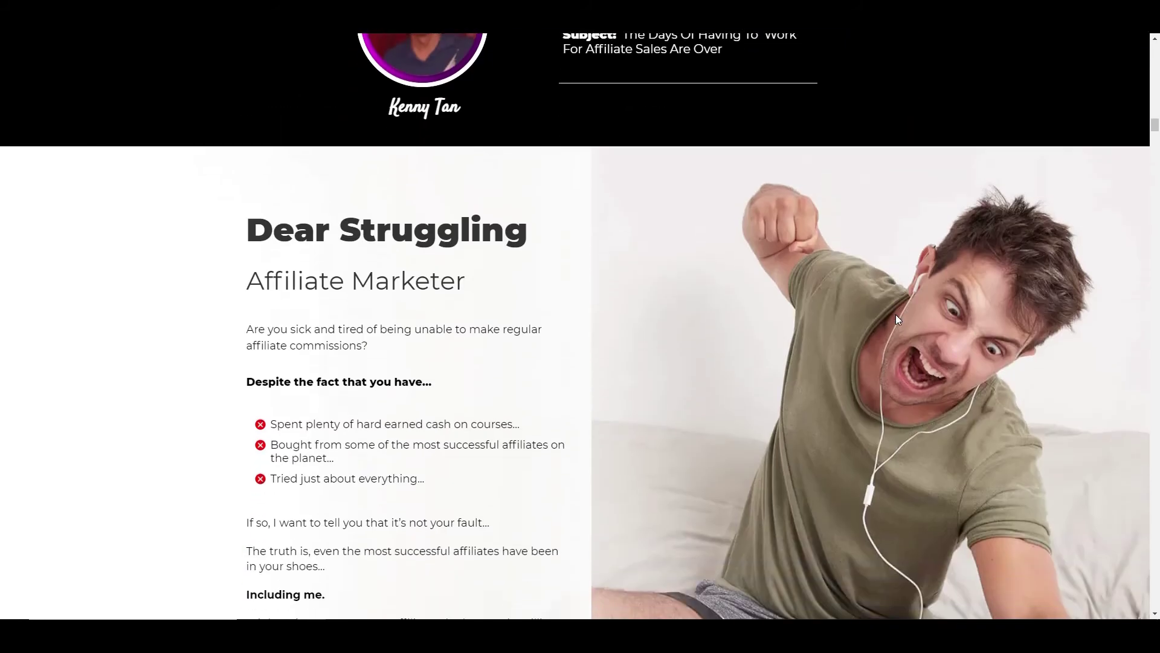
scroll(896, 314, "down", 18)
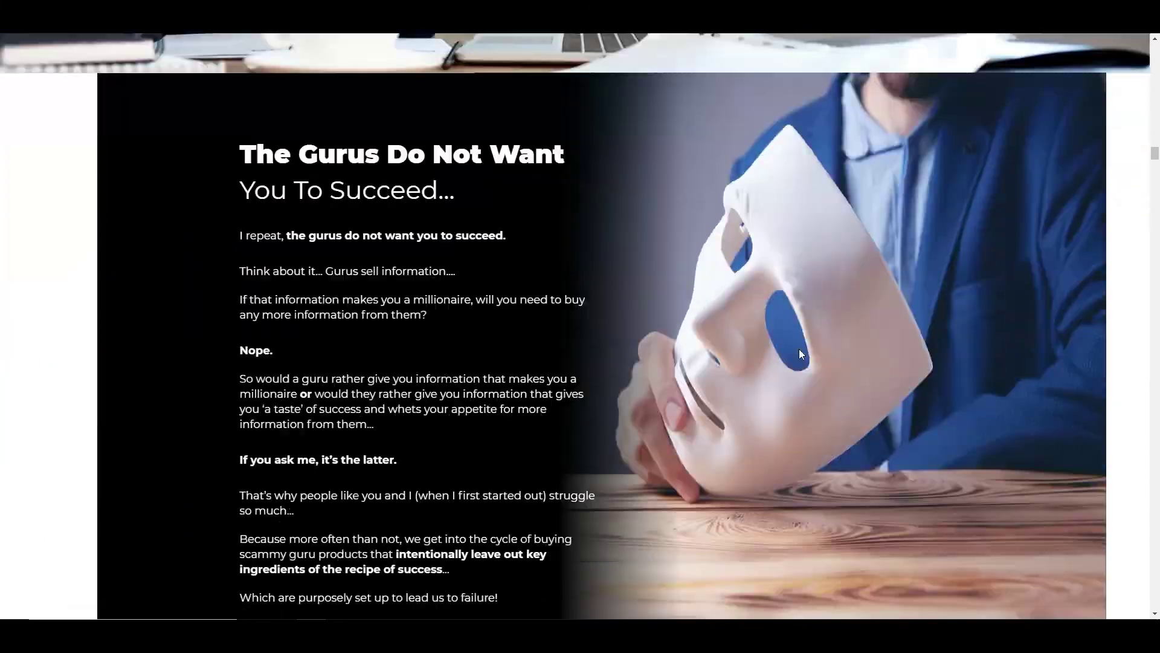
scroll(800, 350, "down", 20)
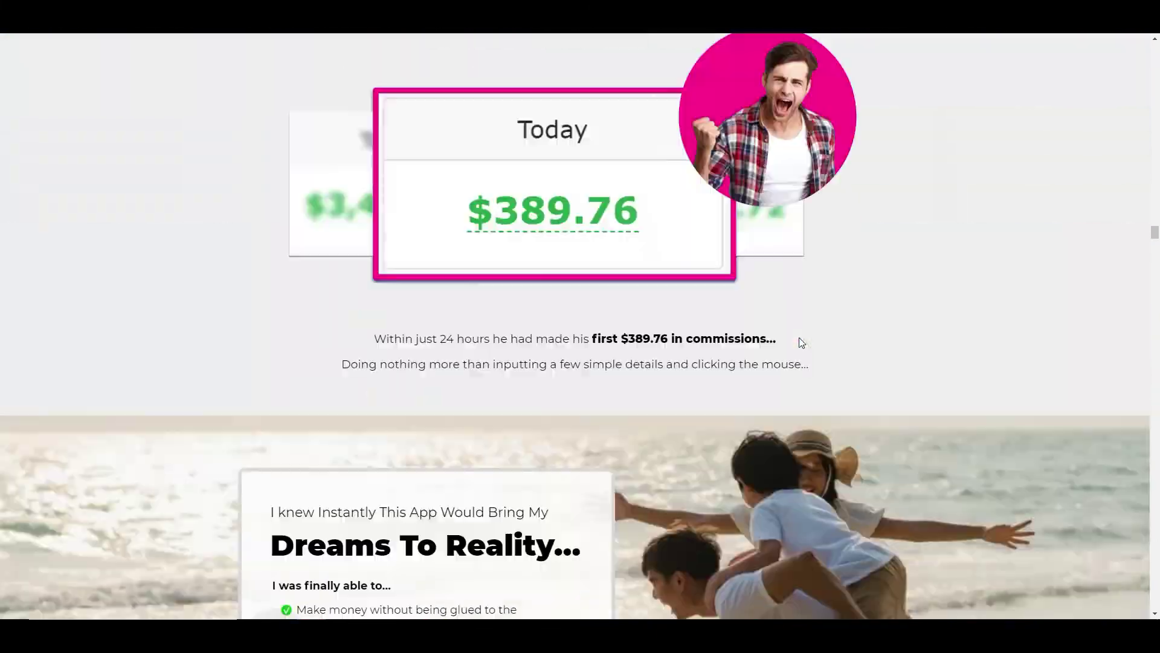
scroll(801, 343, "down", 20)
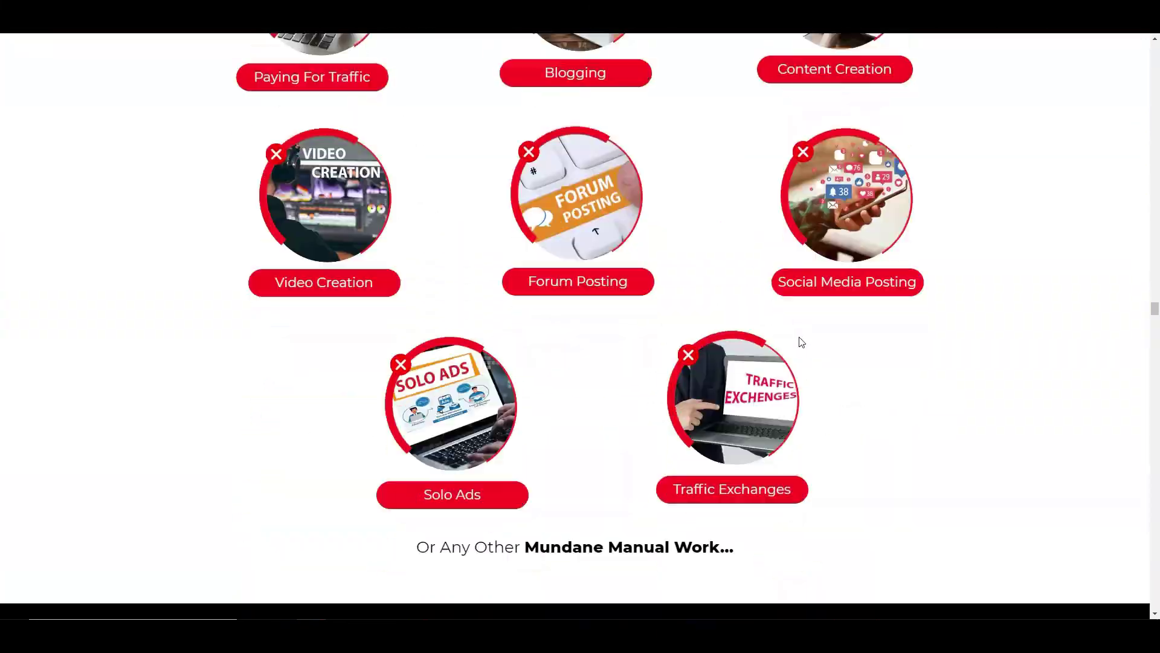
scroll(801, 343, "down", 20)
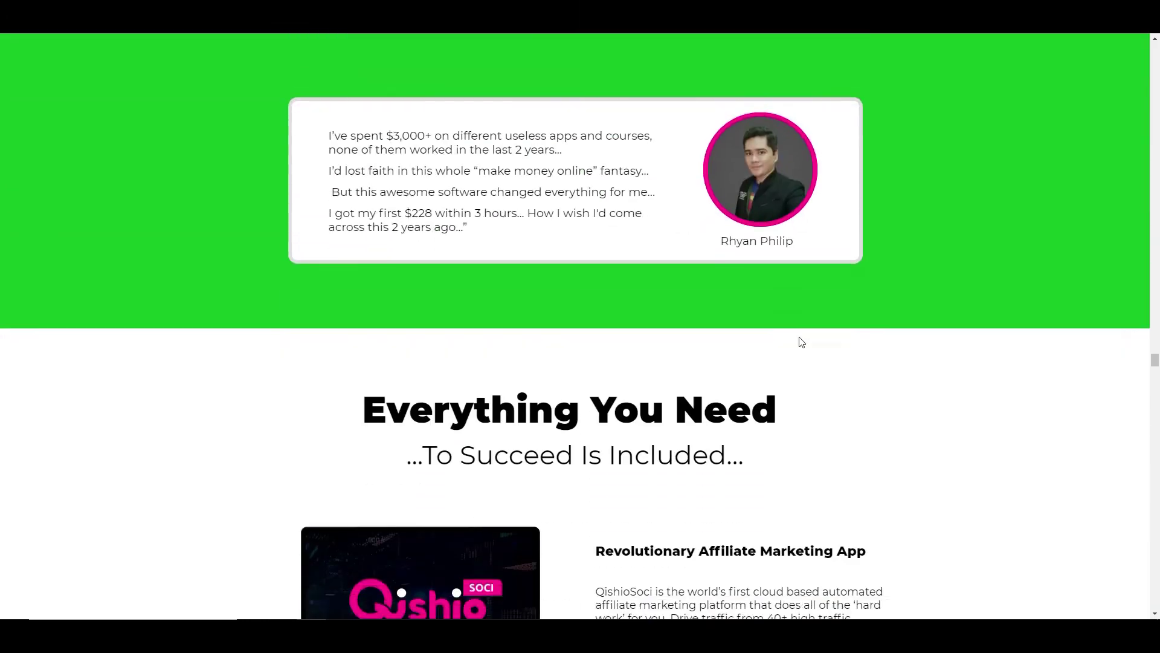
scroll(801, 343, "up", 5)
scroll(432, 326, "down", 2)
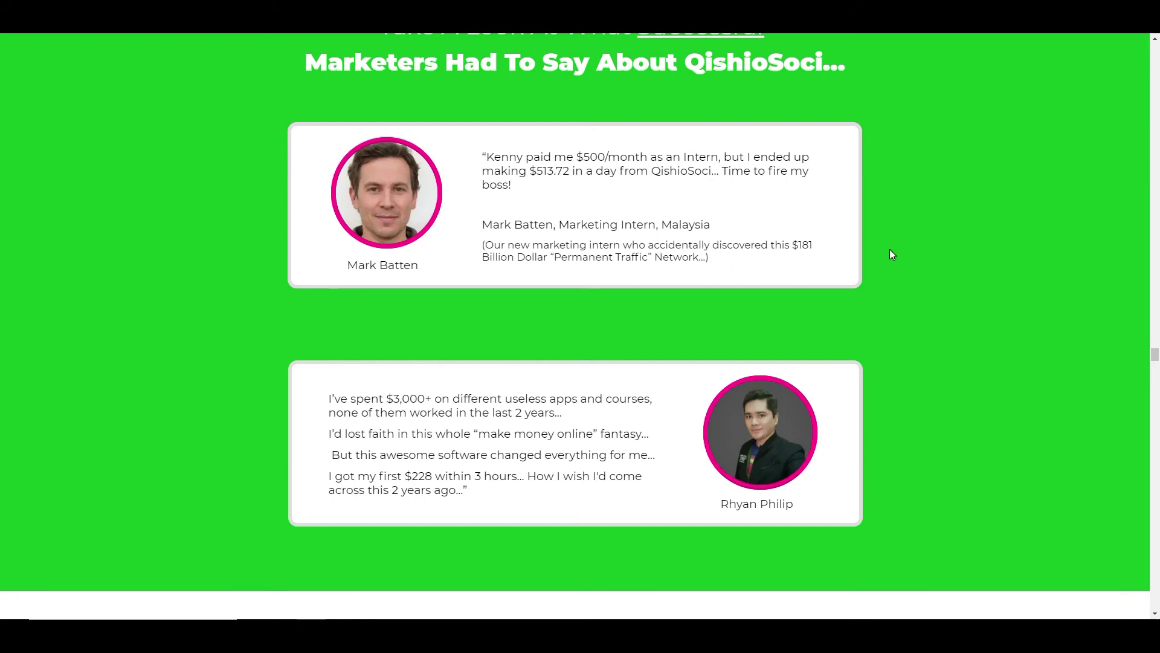
scroll(889, 254, "down", 3)
scroll(890, 254, "up", 1)
scroll(889, 254, "down", 5)
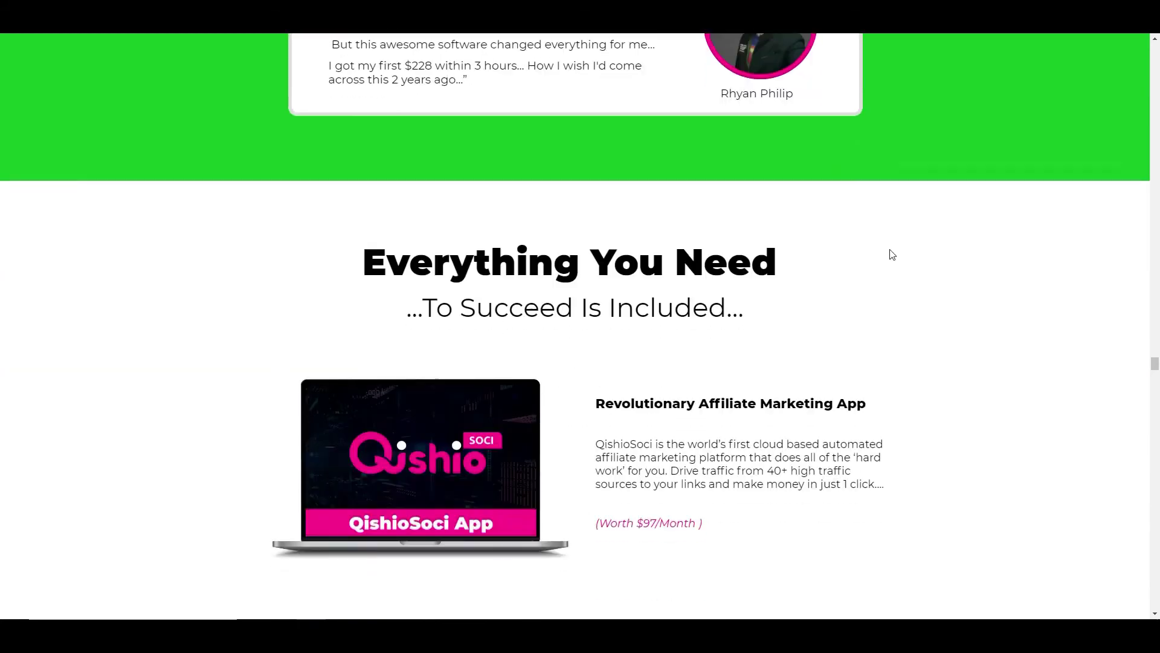
scroll(892, 254, "down", 20)
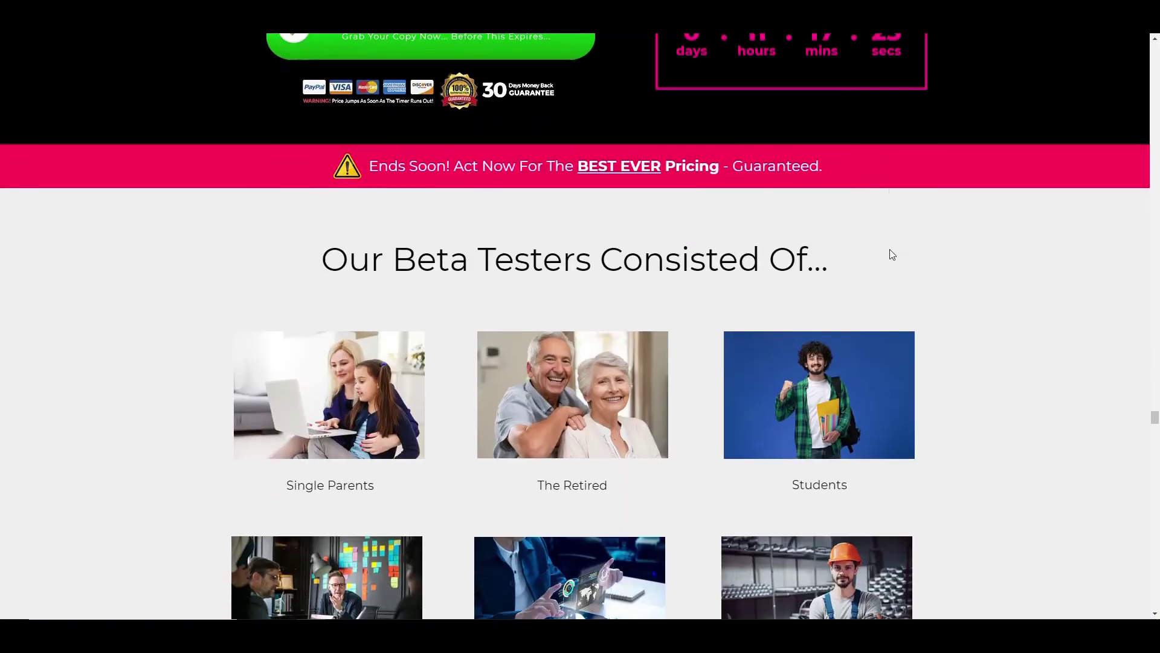
scroll(893, 254, "down", 16)
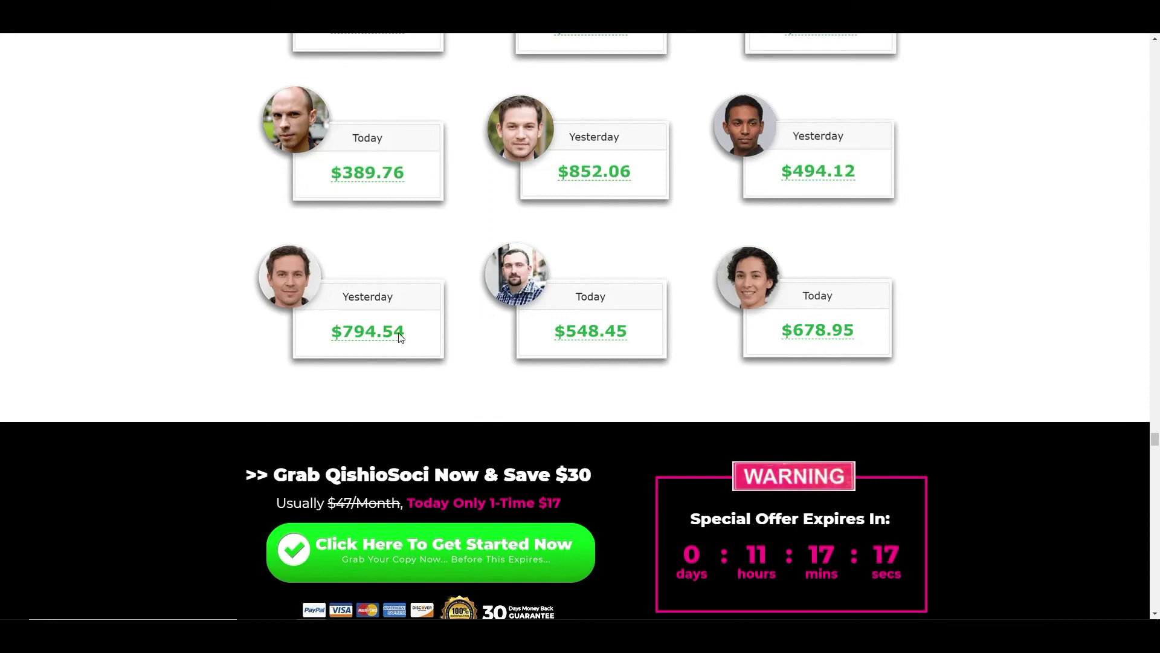
scroll(433, 345, "up", 20)
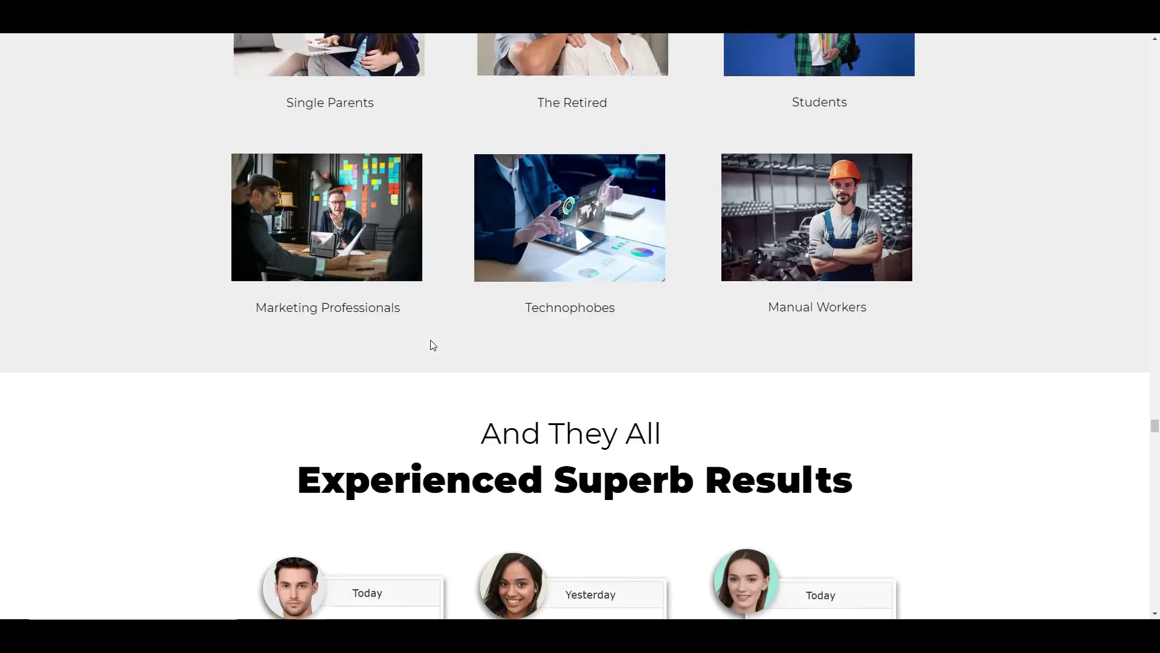
scroll(431, 344, "up", 20)
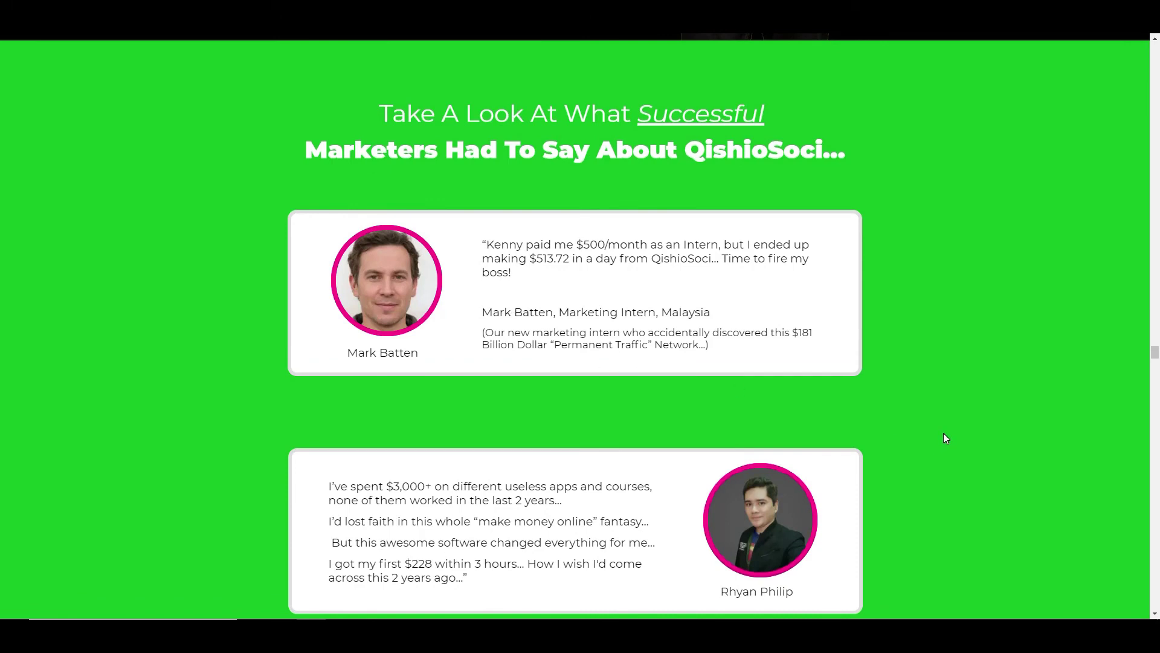
scroll(944, 436, "down", 2)
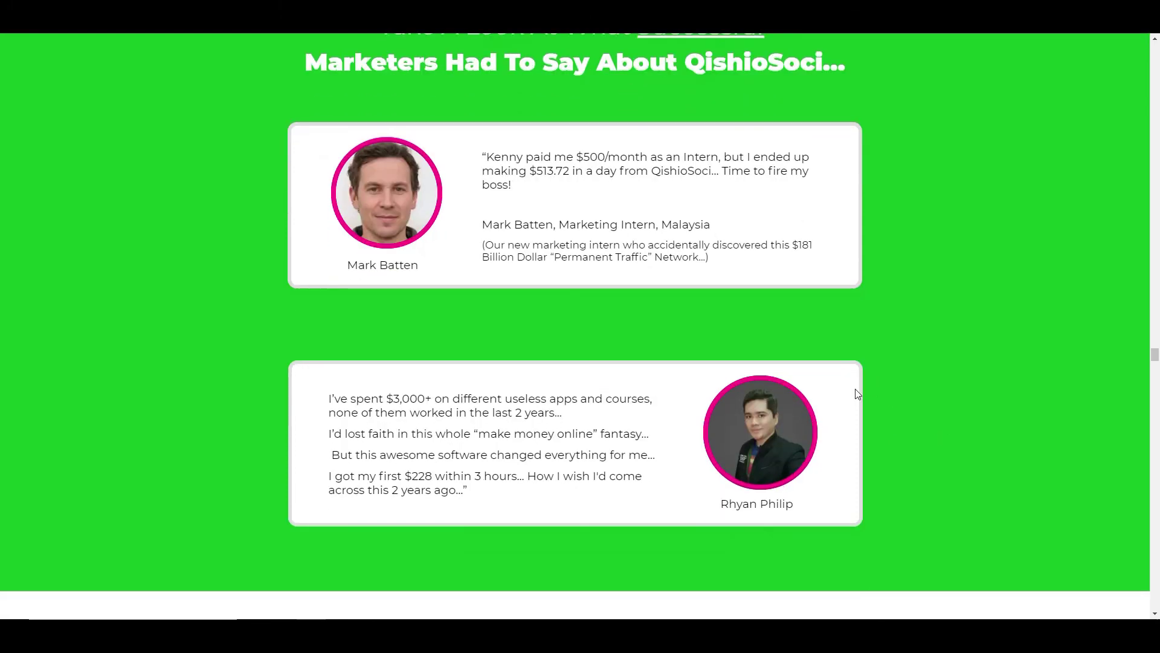
Run a visual web search on the reviewer's photo and dismiss the WAIT!! popup
right_click(767, 430)
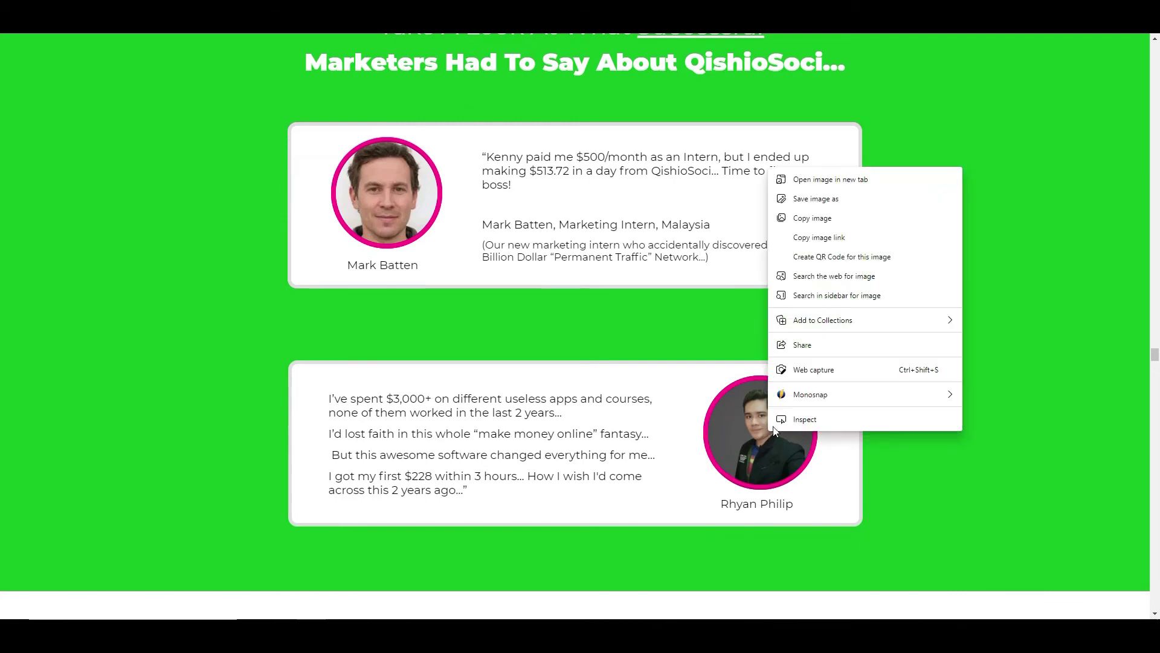
left_click(837, 299)
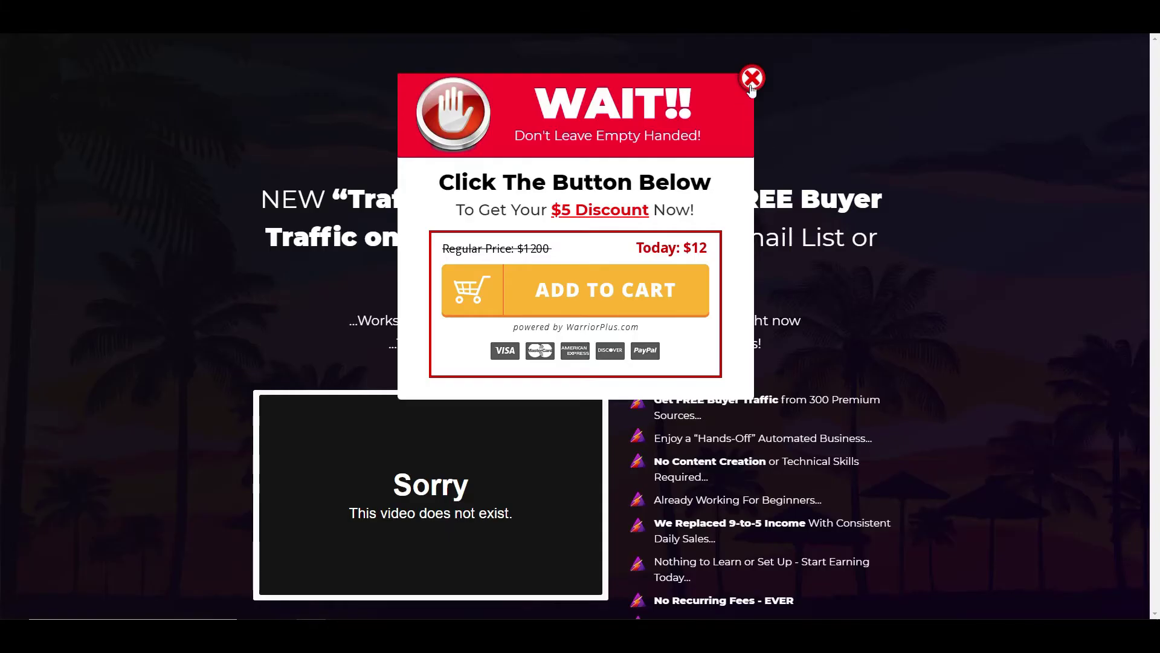
left_click(751, 79)
Scroll the ParaMountZ sales page down to the 300+ Traffic Sources testimonials
scroll(858, 303, "down", 8)
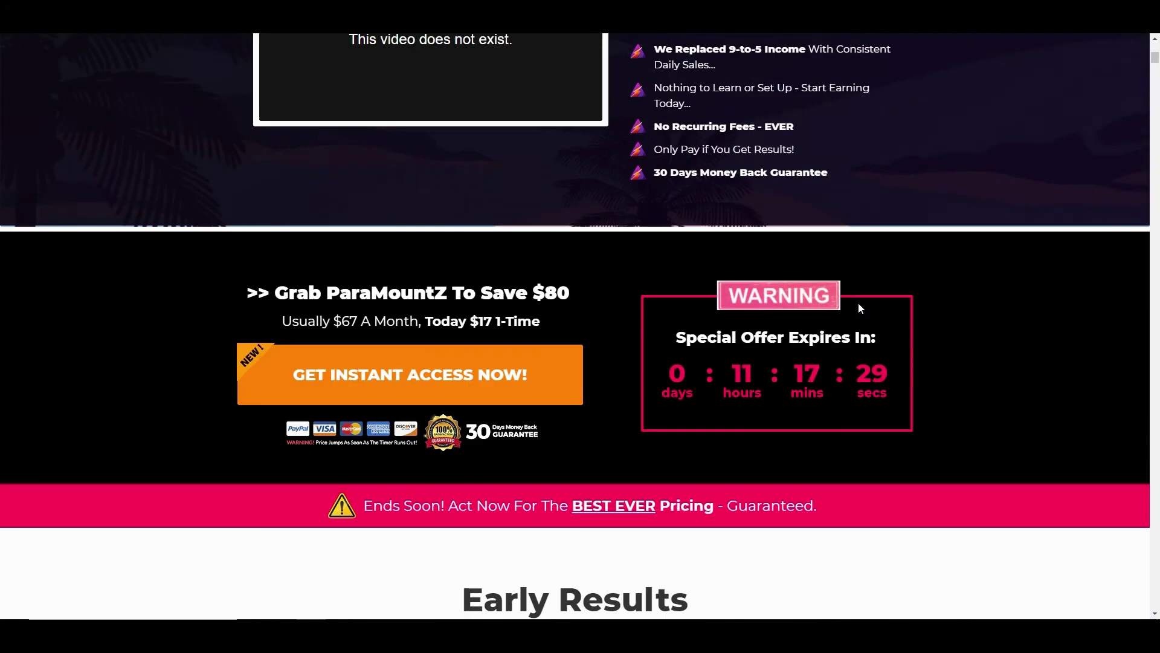
scroll(861, 308, "down", 20)
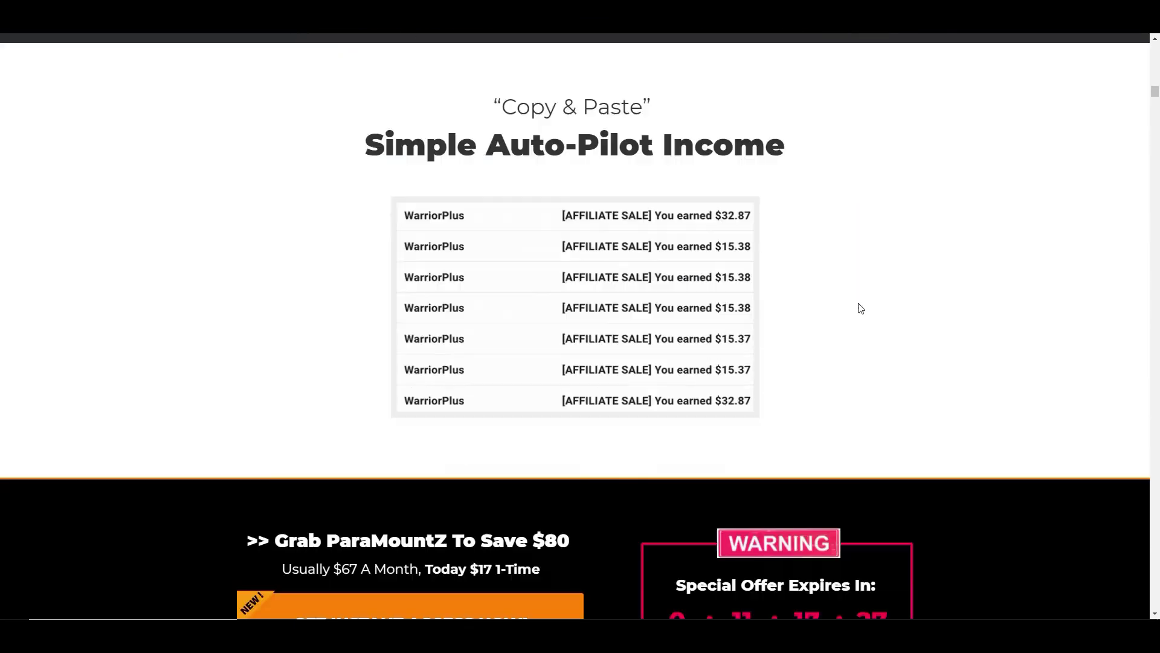
scroll(860, 308, "down", 15)
scroll(861, 308, "up", 4)
scroll(860, 308, "down", 4)
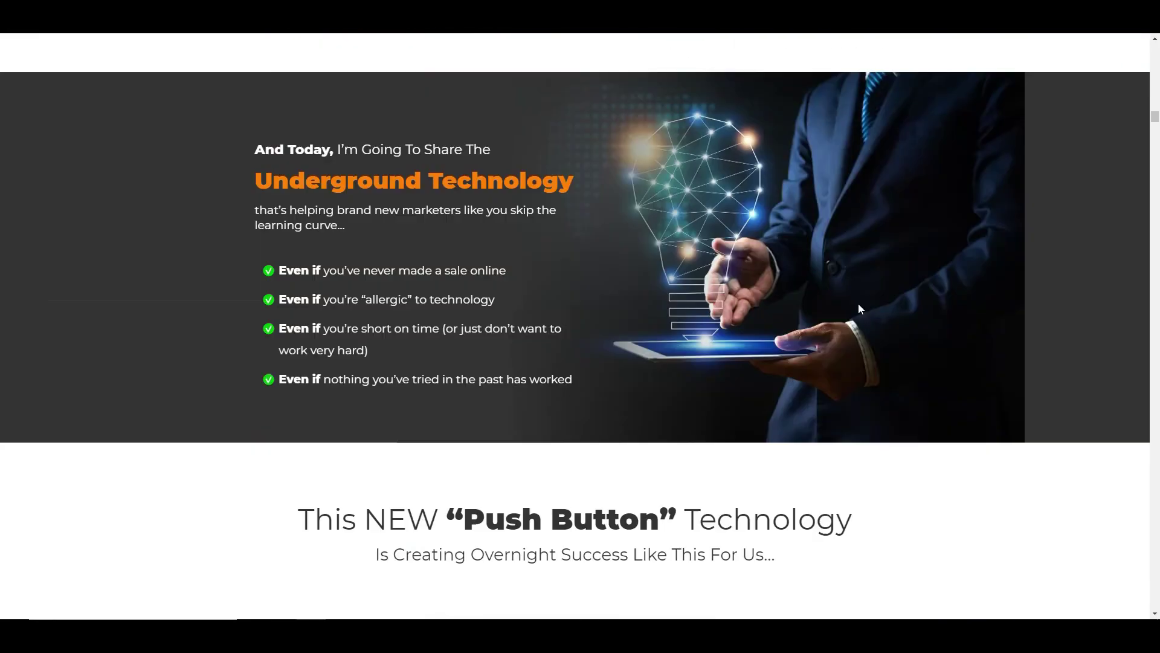
scroll(861, 308, "down", 20)
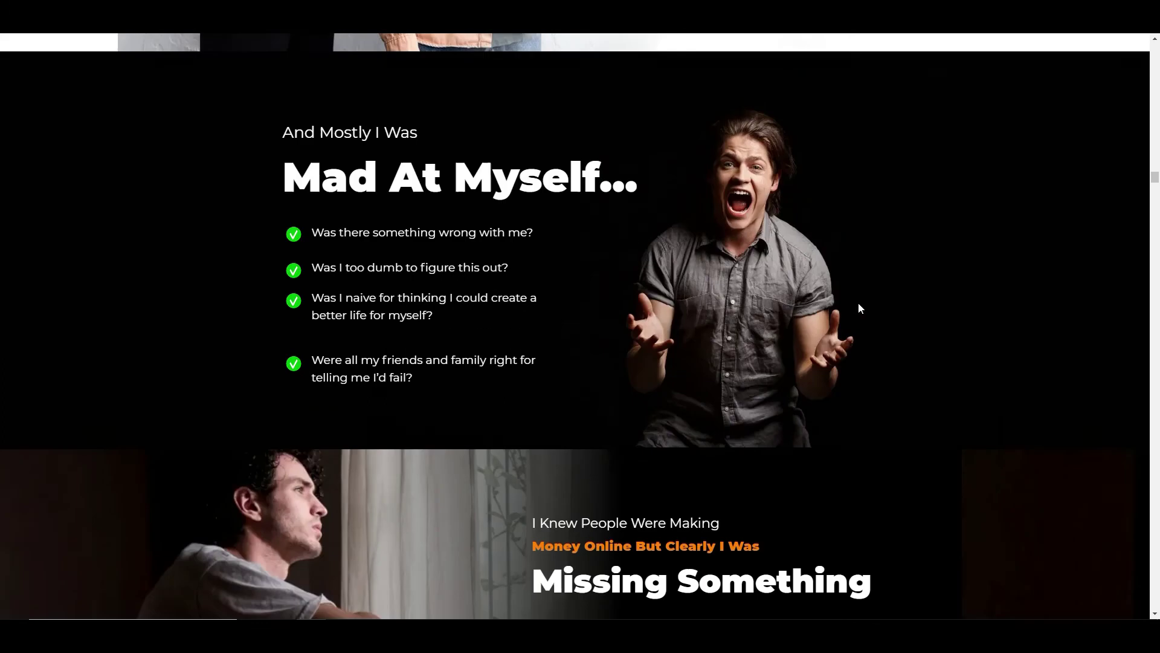
scroll(860, 308, "down", 20)
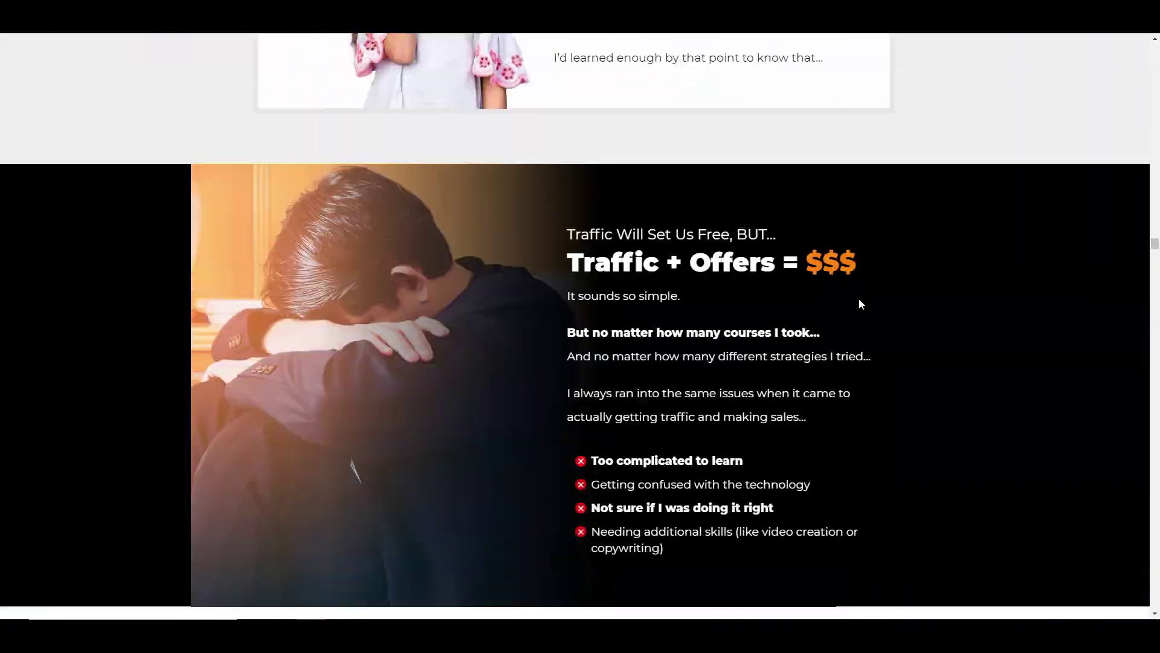
scroll(861, 304, "down", 20)
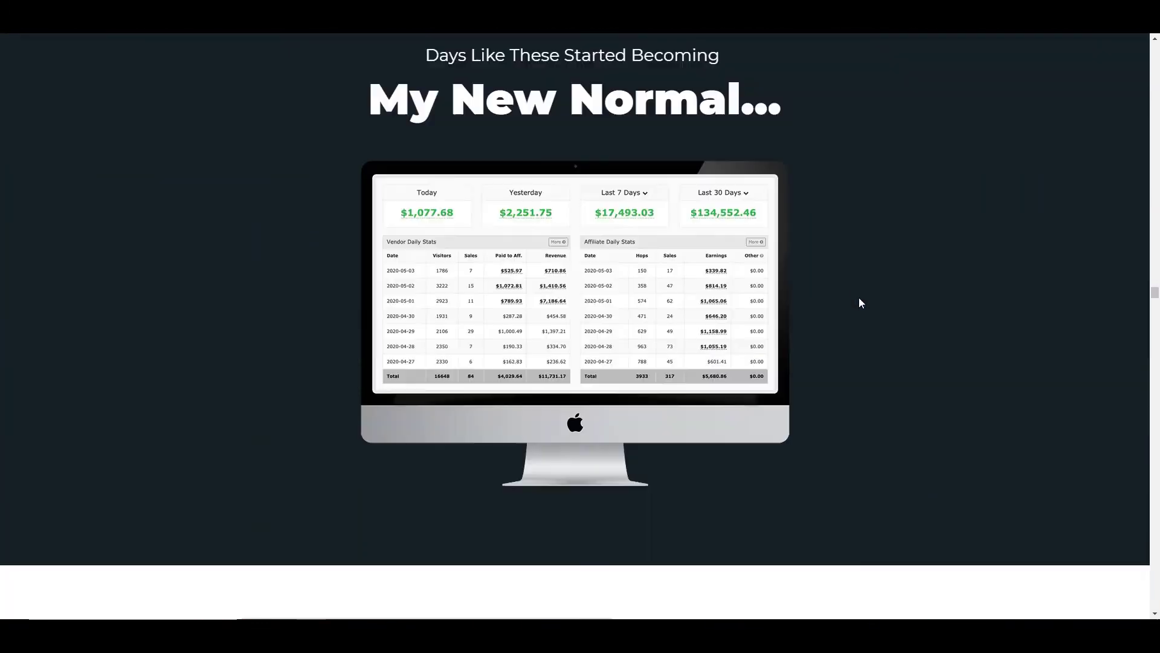
scroll(862, 304, "down", 20)
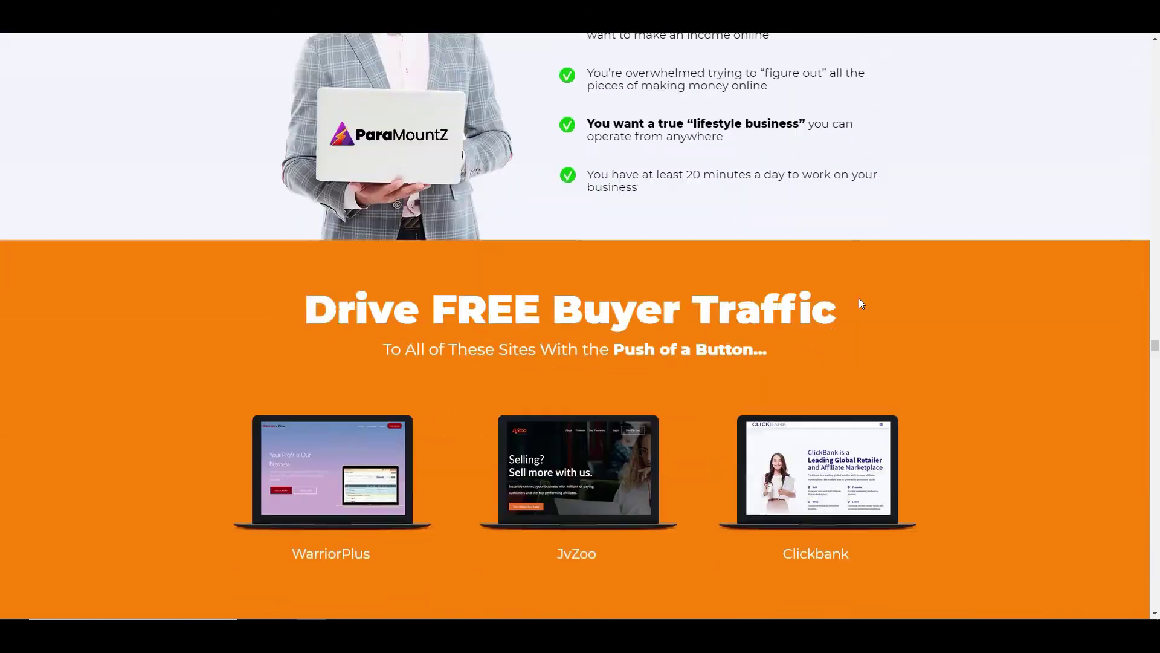
scroll(862, 303, "down", 20)
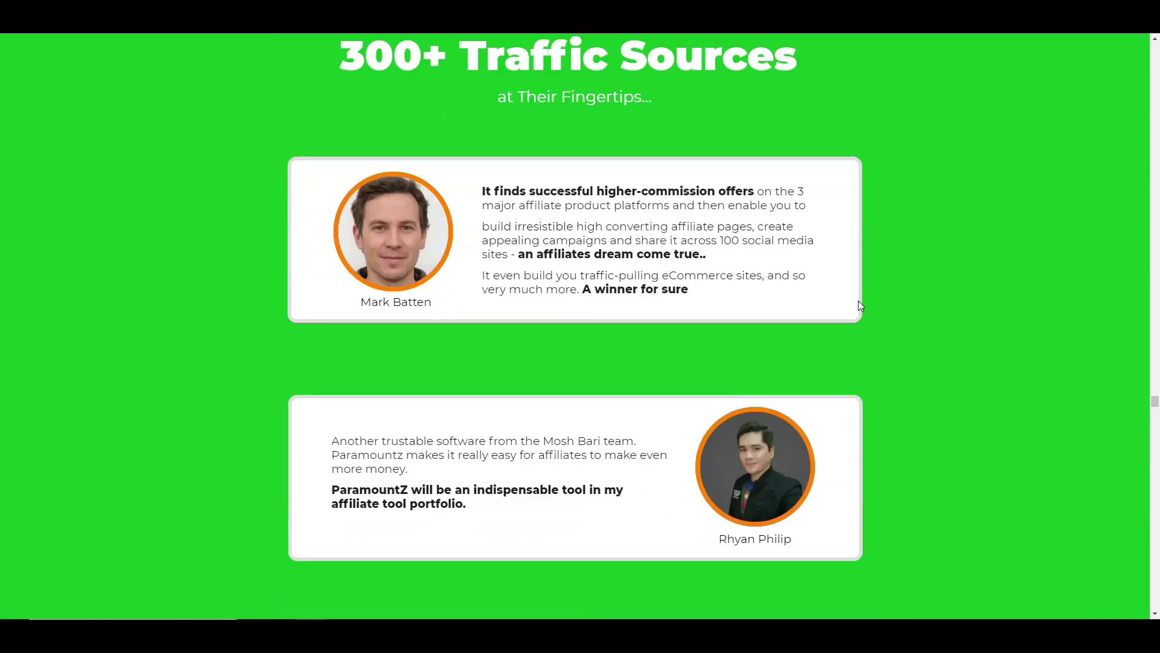
scroll(861, 303, "down", 7)
scroll(861, 304, "up", 8)
Scroll down the PostJelly homepage about automatic public comments and private message replies
scroll(860, 304, "down", 1)
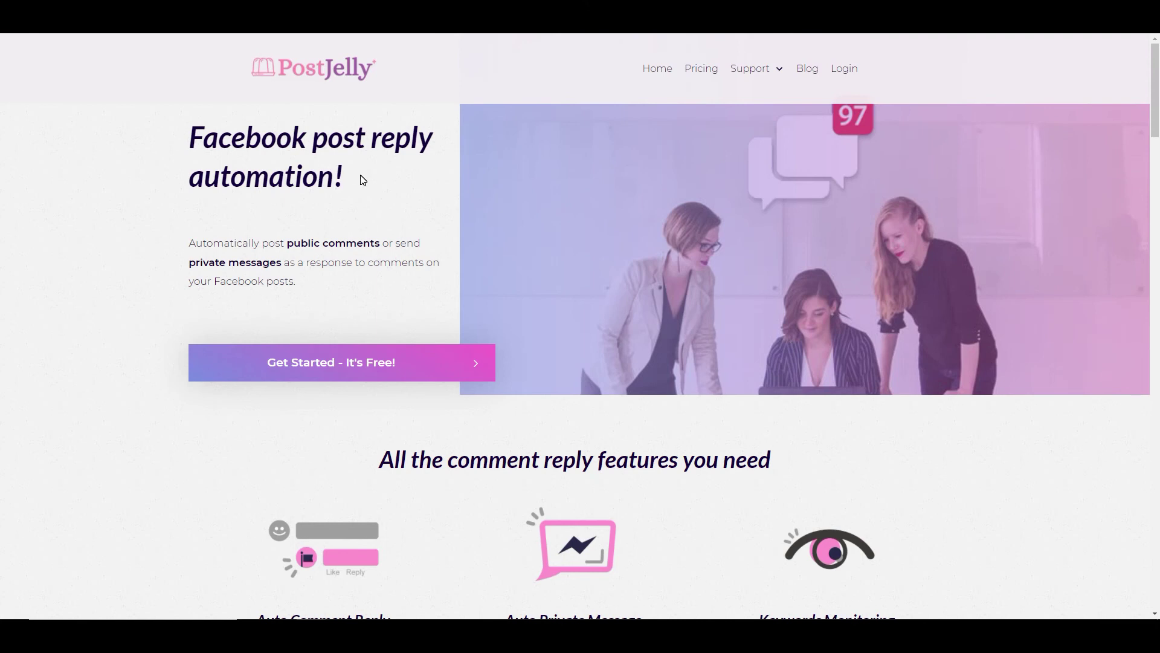
Scroll the PostJelly homepage through its comment-reply features
scroll(489, 358, "down", 4)
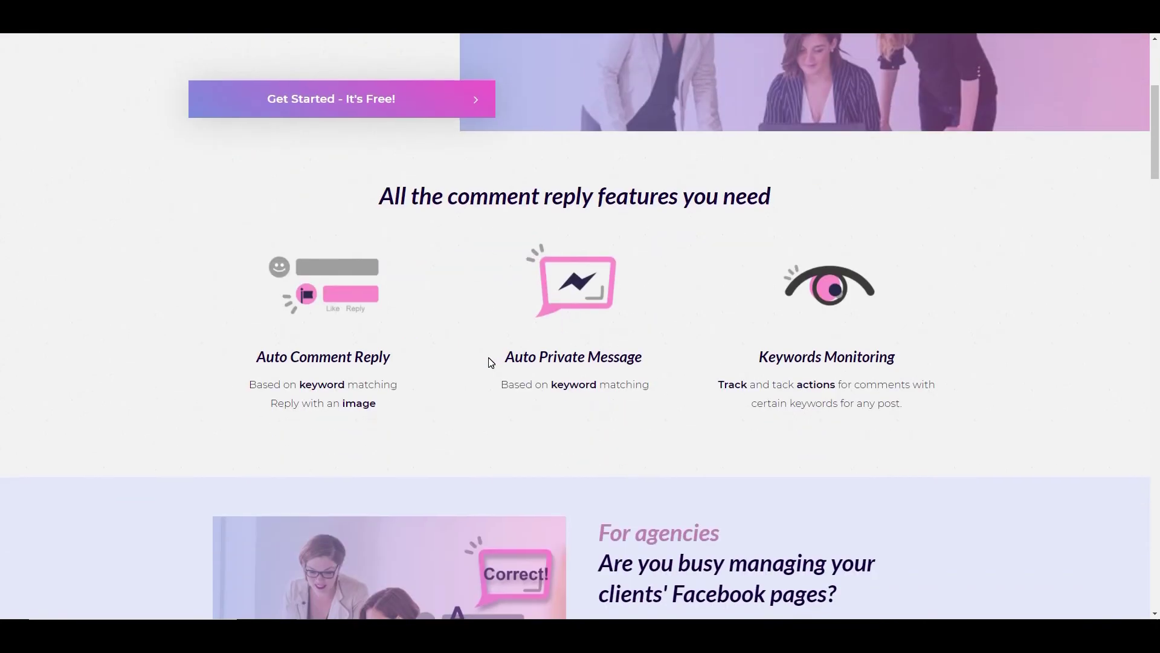
scroll(488, 362, "up", 1)
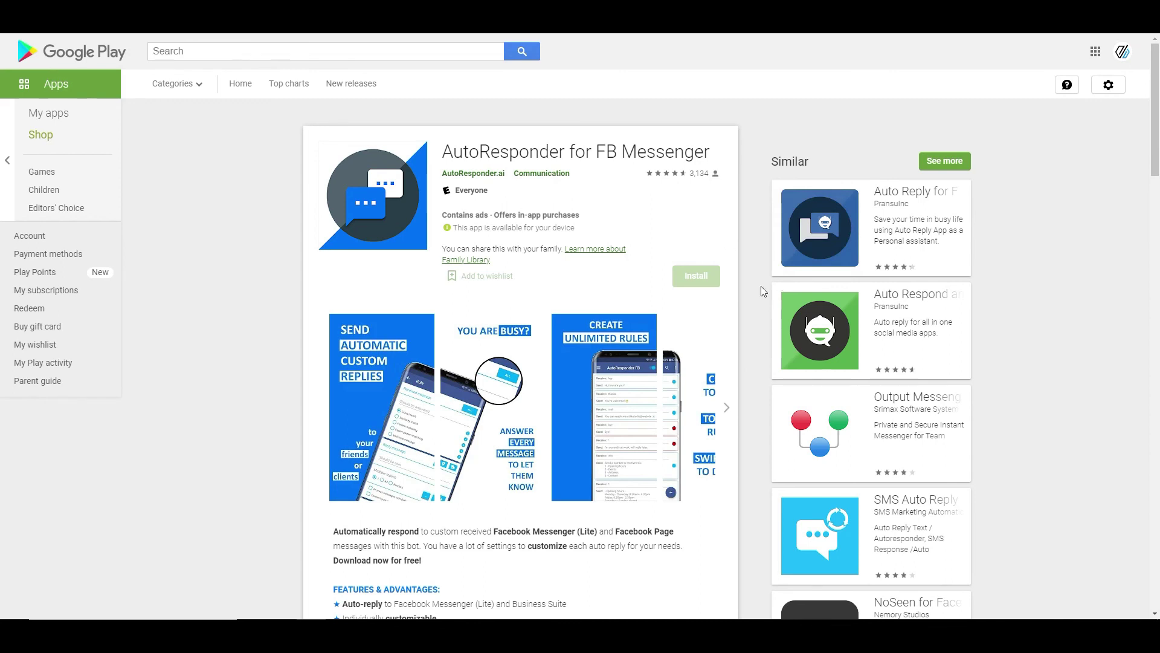
Scroll the AutoResponder for FB Messenger Google Play listing through its automatic-reply features
scroll(470, 467, "down", 7)
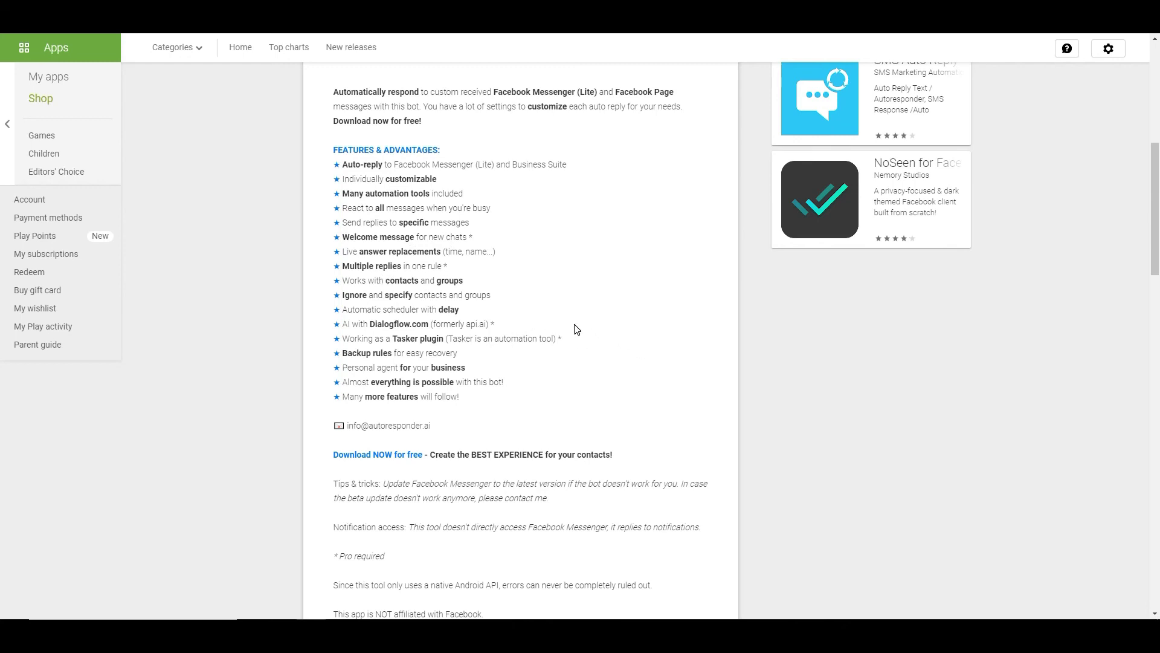
scroll(744, 347, "up", 2)
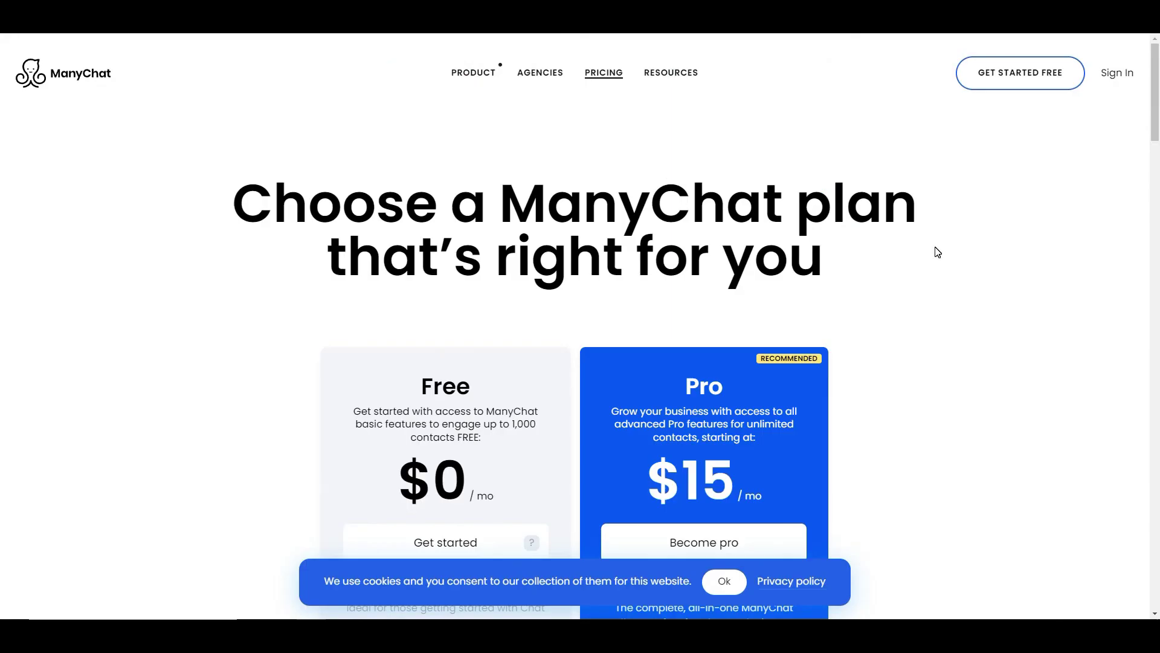
scroll(925, 302, "down", 4)
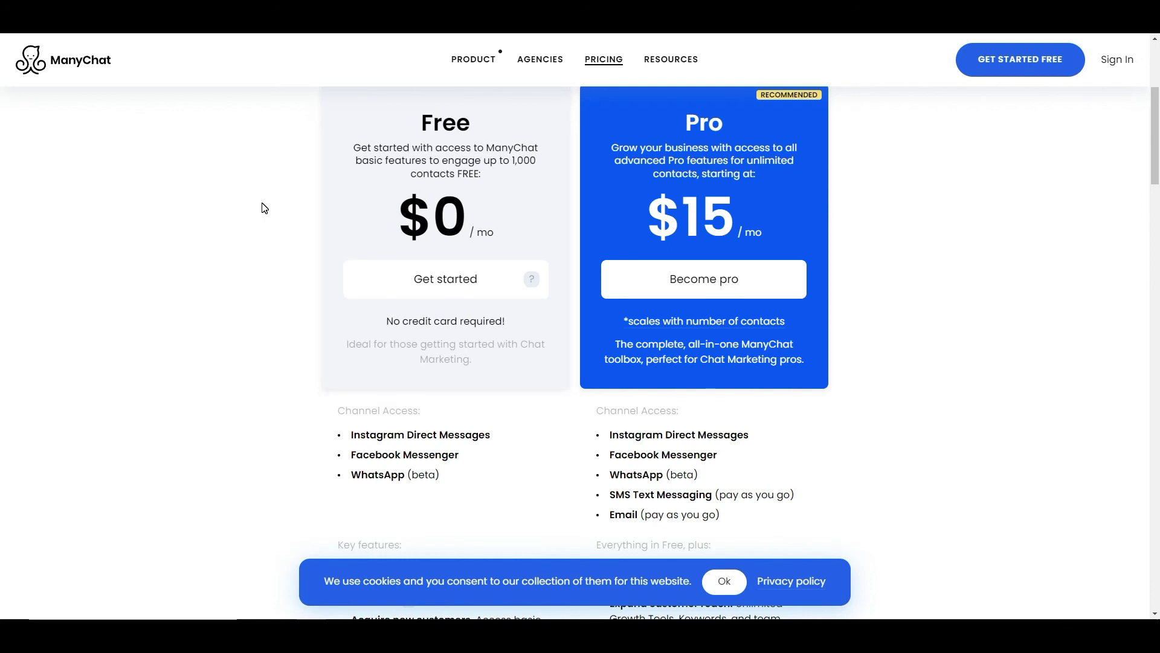
scroll(262, 208, "down", 2)
scroll(262, 208, "up", 5)
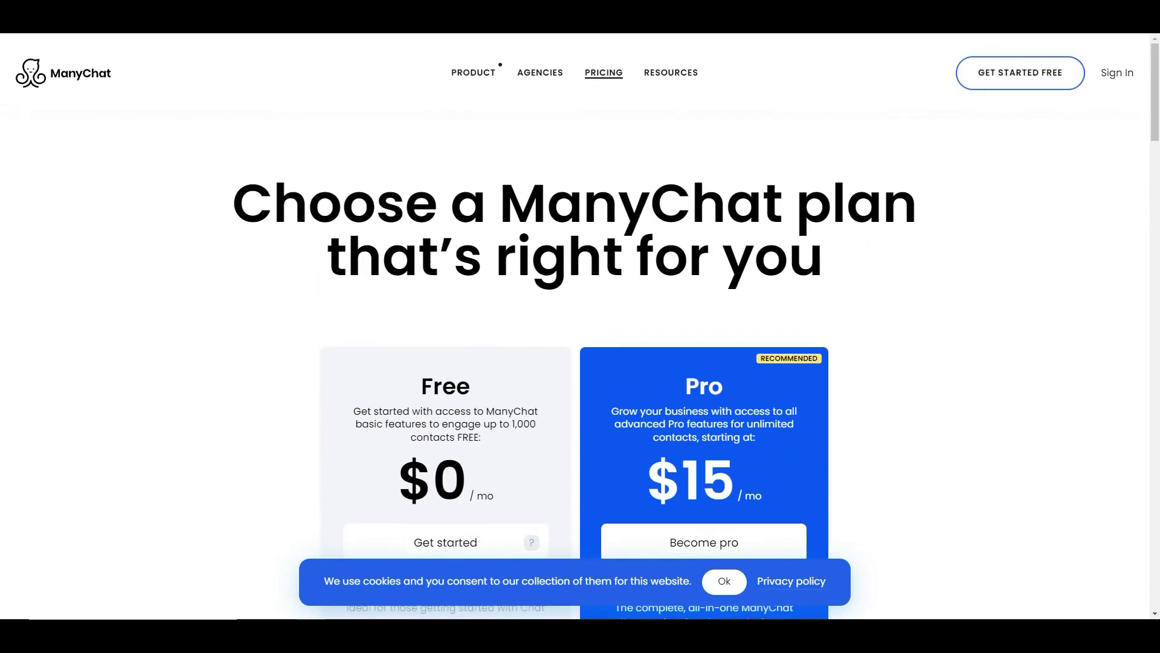
scroll(292, 235, "down", 7)
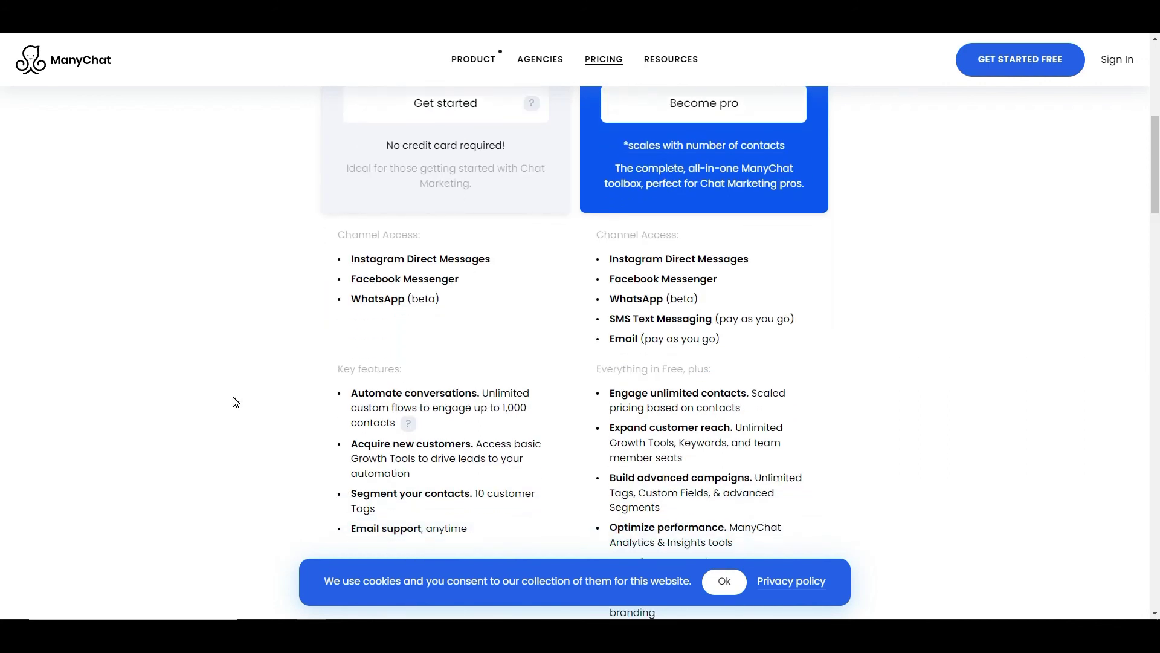
scroll(236, 402, "up", 1)
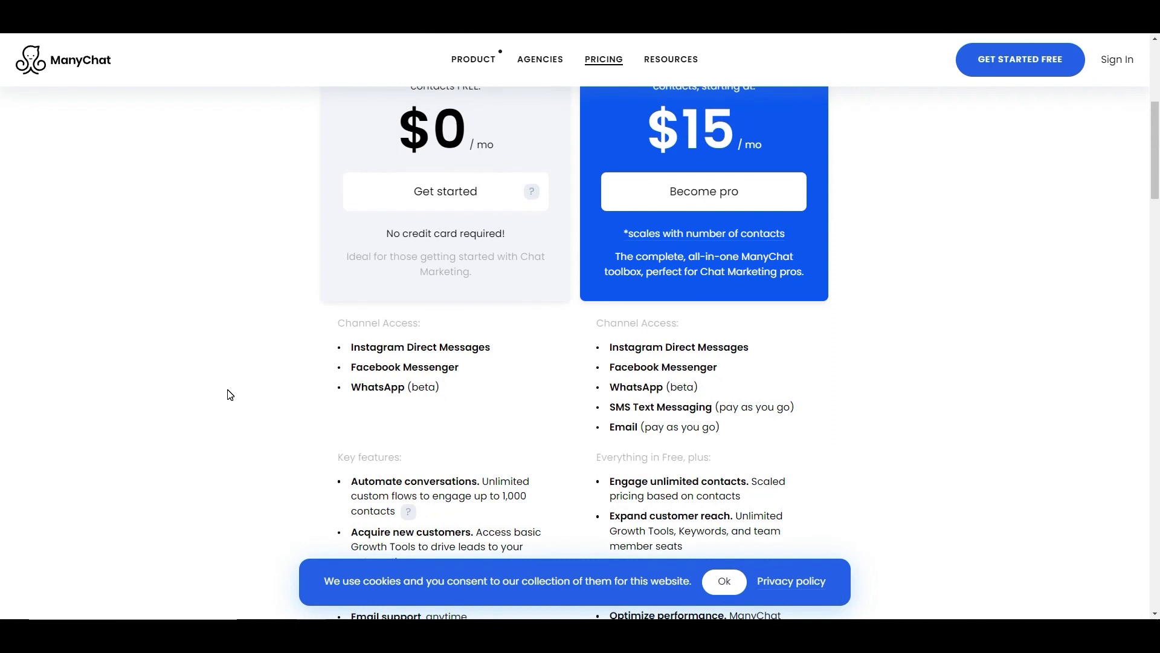
scroll(230, 394, "down", 1)
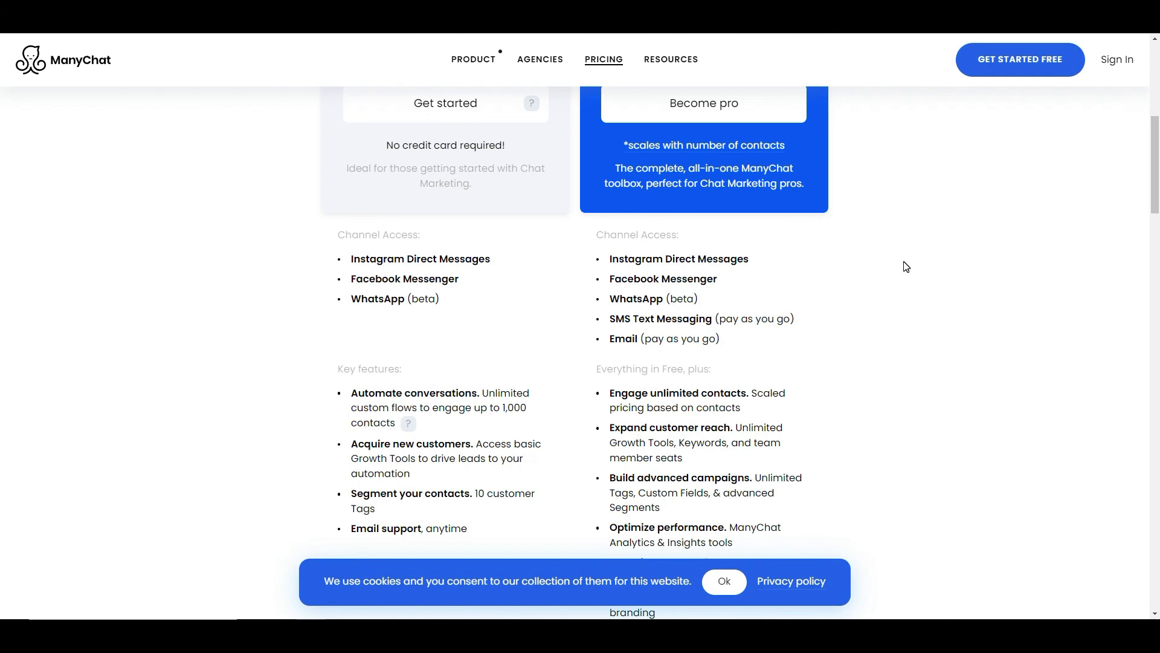
scroll(905, 266, "up", 4)
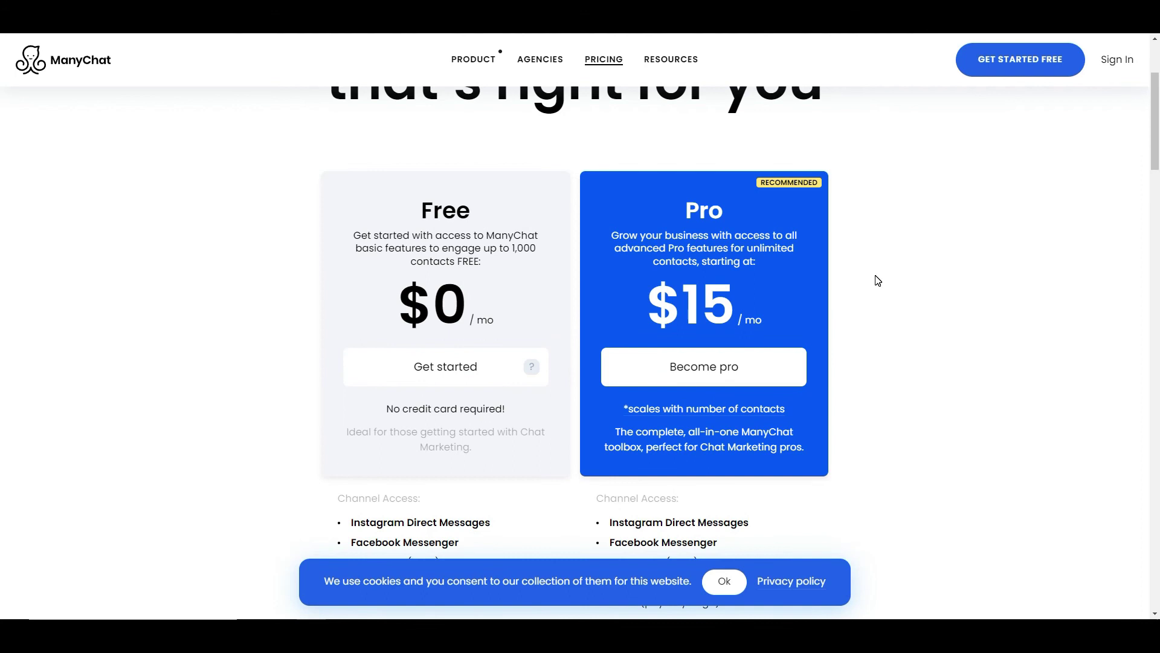
scroll(877, 280, "up", 2)
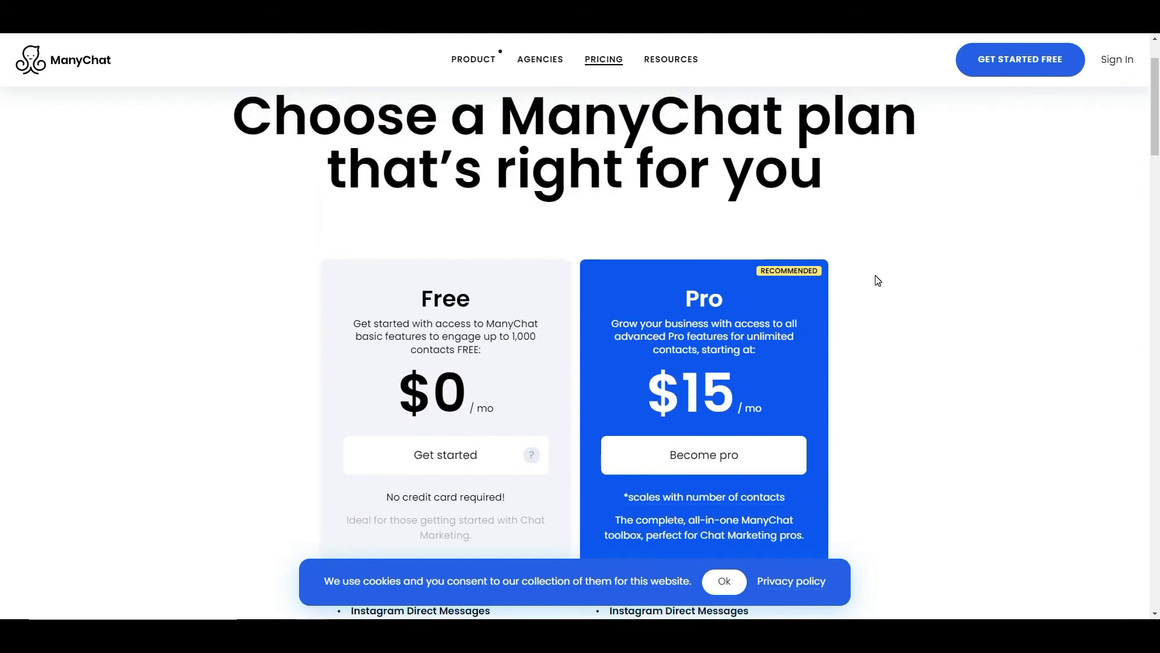